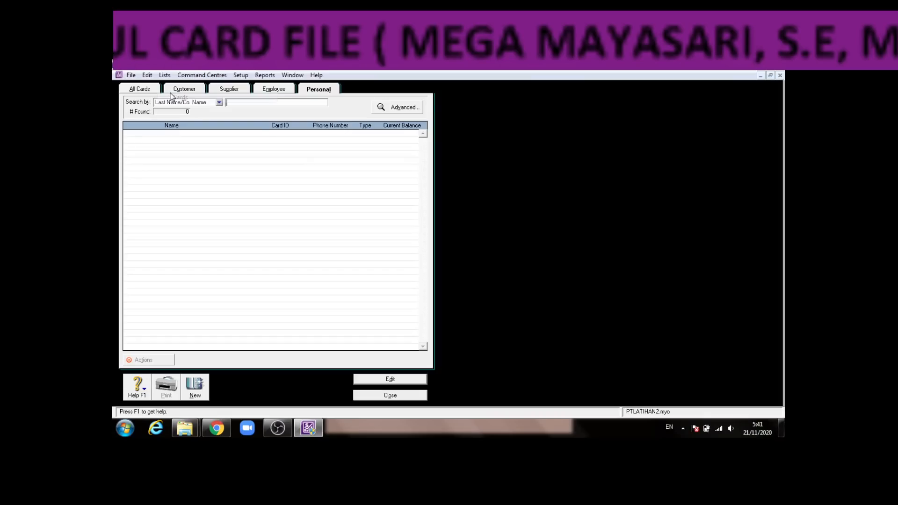
- Reopen the Cards List and start a new card, consulting the card data table in the exercise PDF in Chrome
click(390, 396)
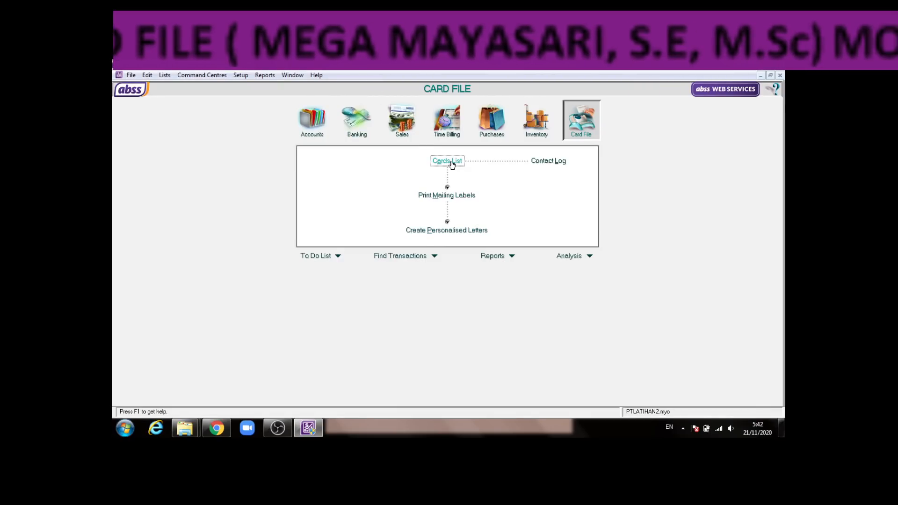
click(452, 163)
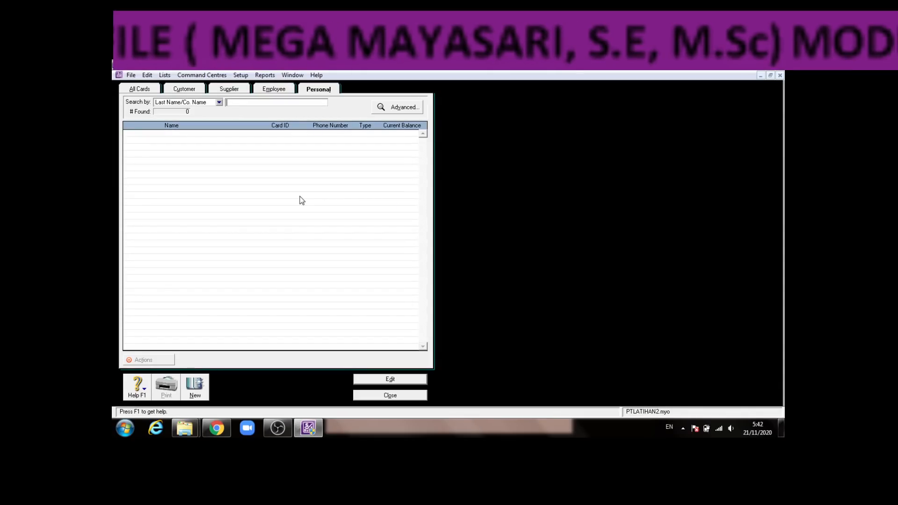
click(194, 396)
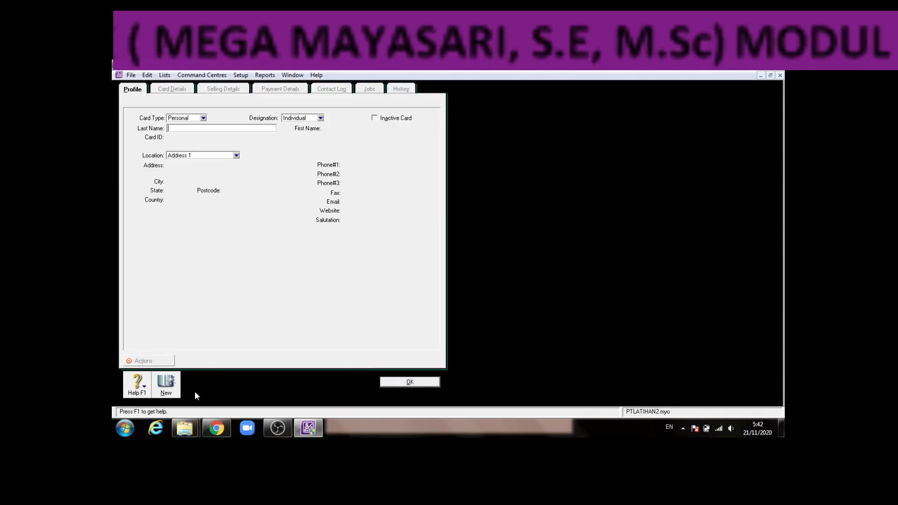
click(309, 433)
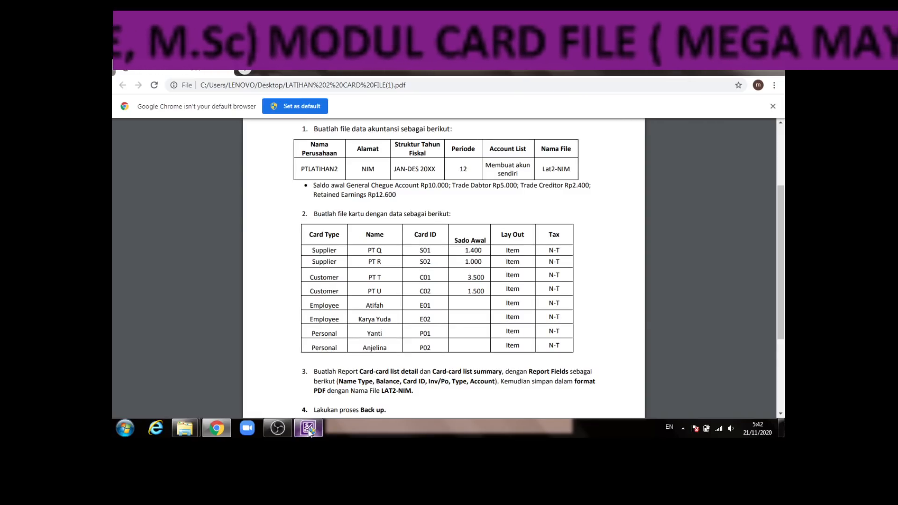
click(309, 429)
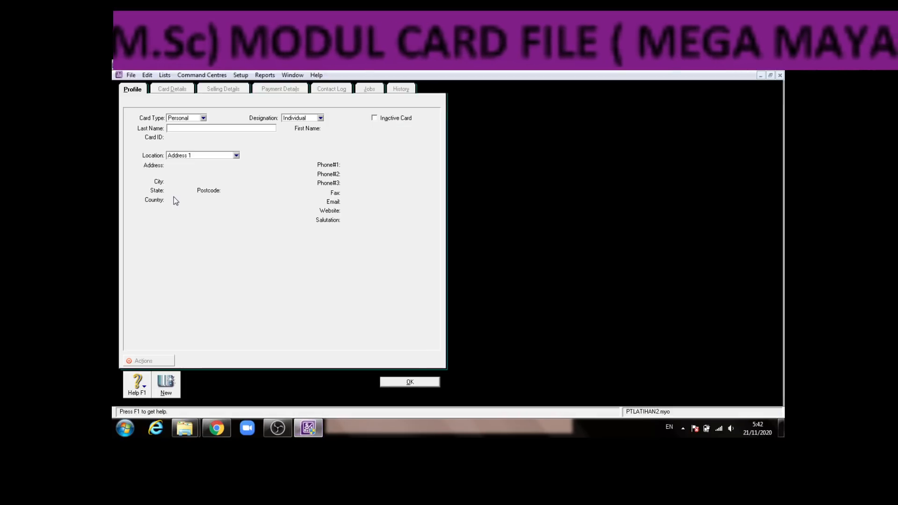
click(203, 118)
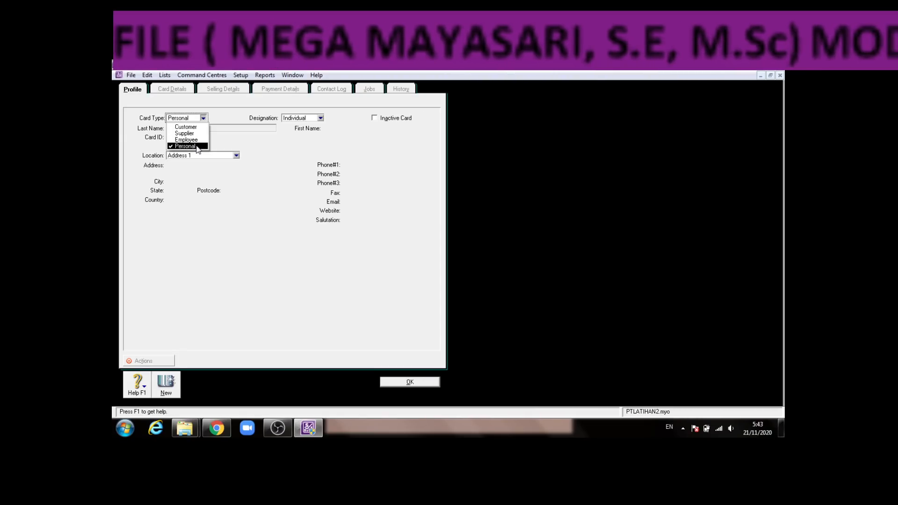
click(205, 119)
click(203, 118)
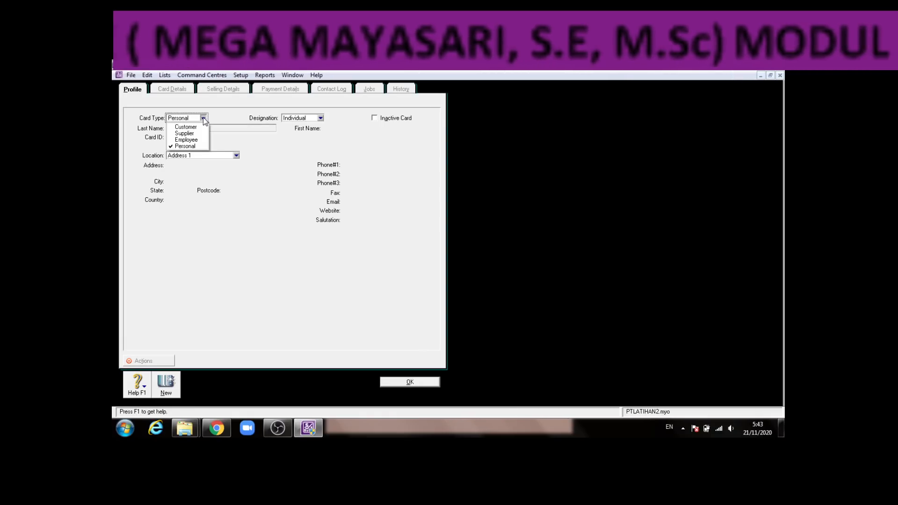
click(231, 113)
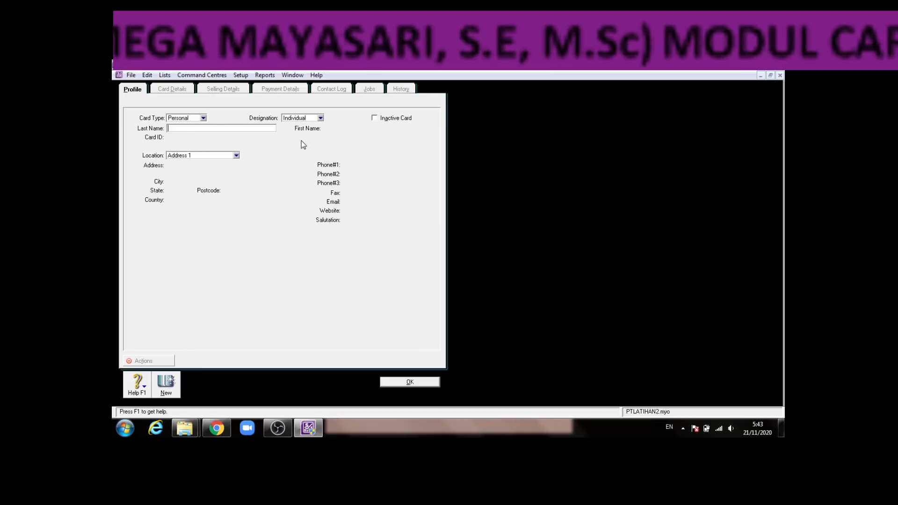
- Switch the new card's type through Customer, Supplier, Employee and back to Customer to compare their profile fields
click(202, 119)
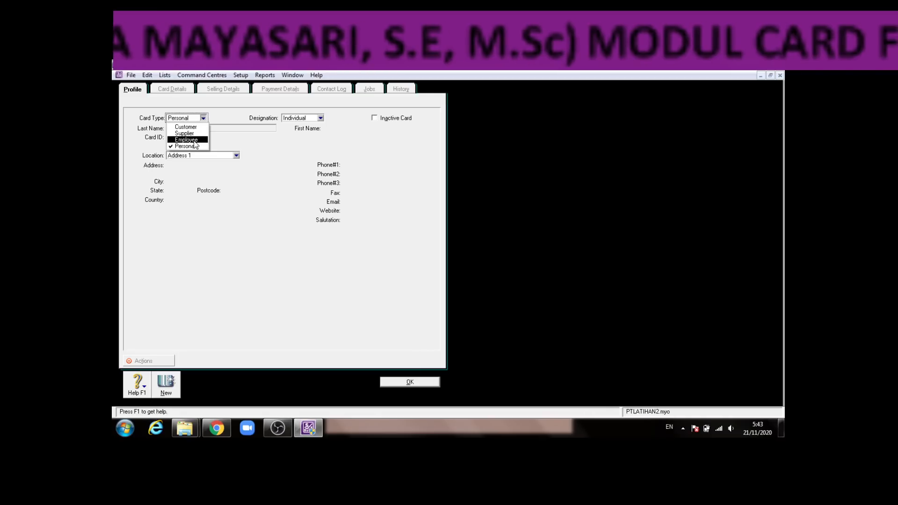
click(190, 129)
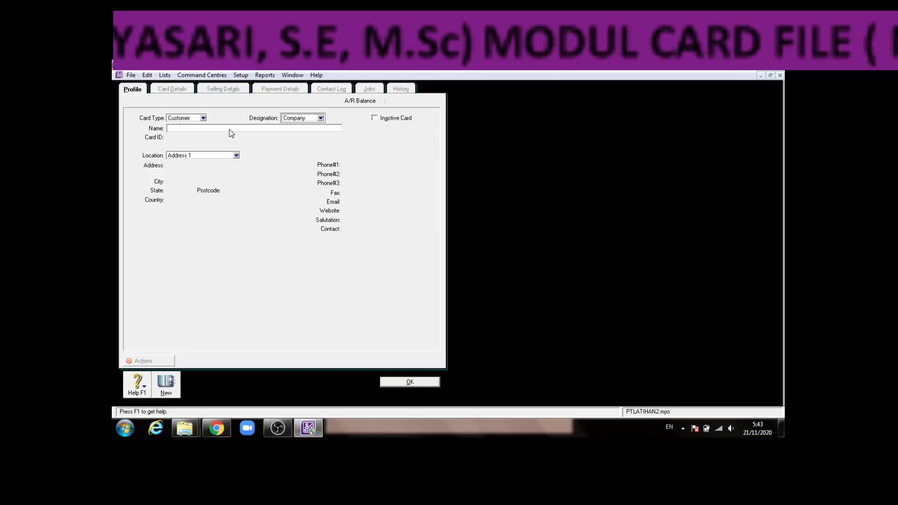
click(203, 118)
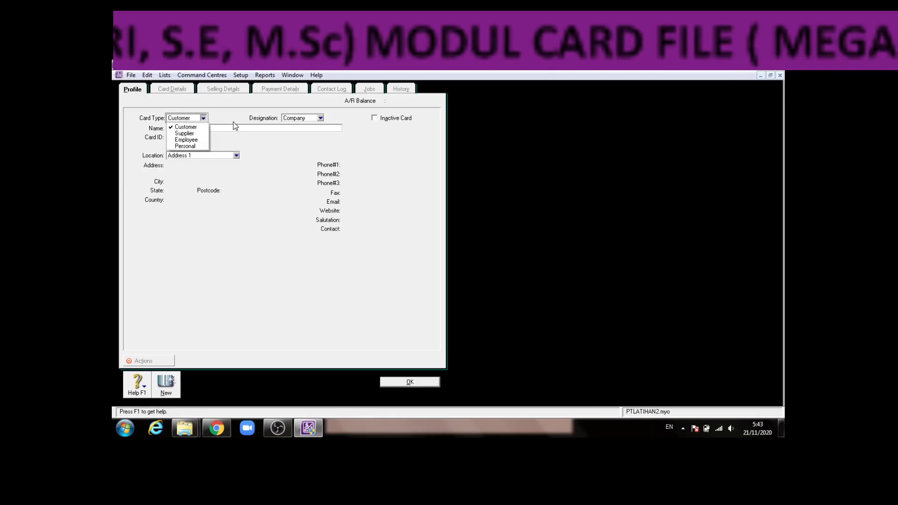
click(187, 127)
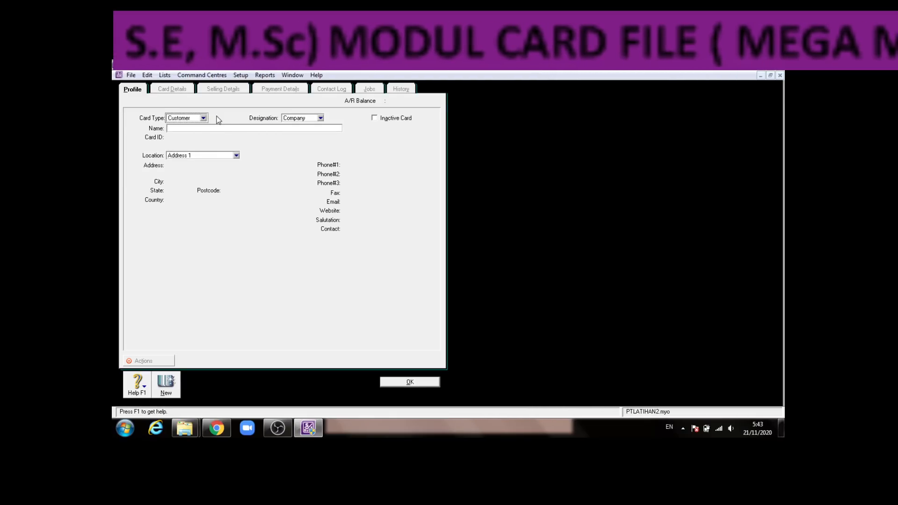
click(204, 119)
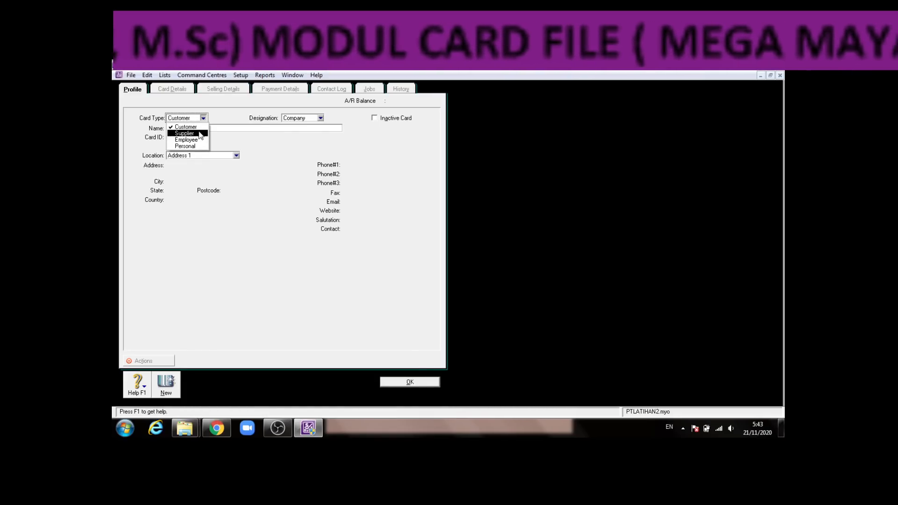
click(200, 134)
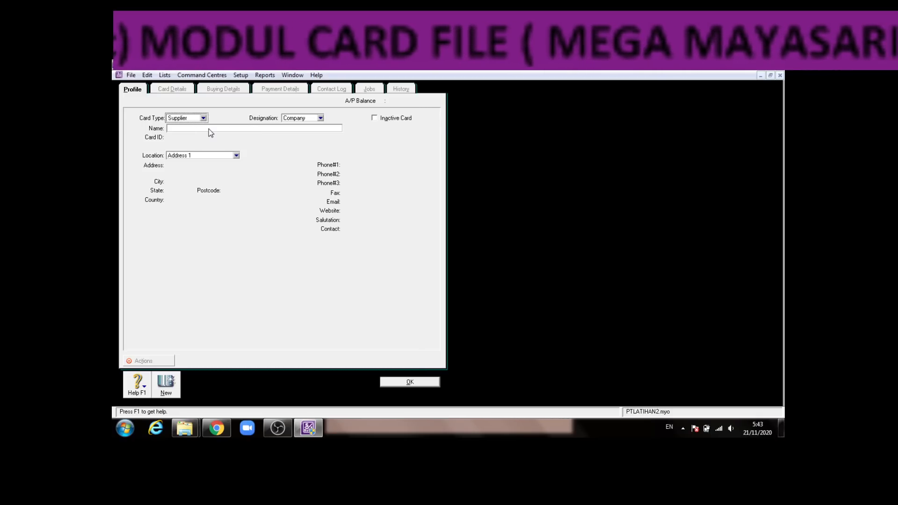
click(204, 118)
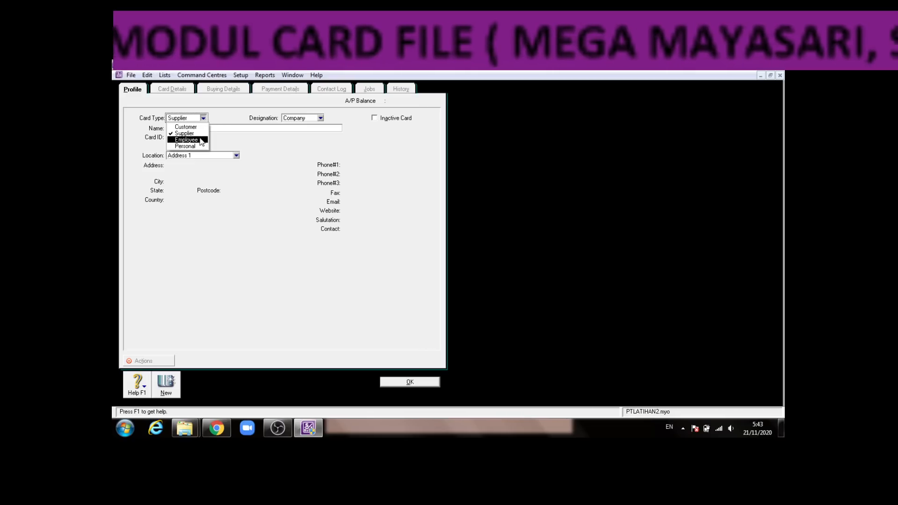
click(201, 140)
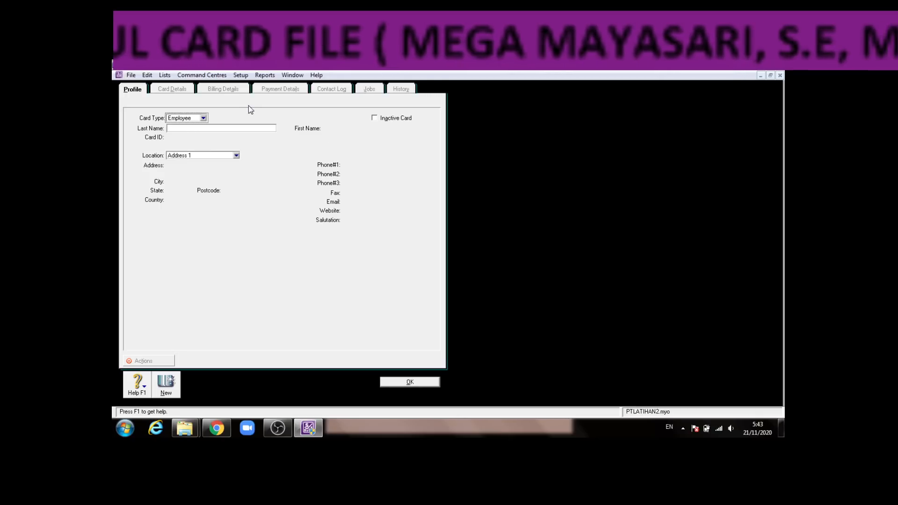
click(203, 118)
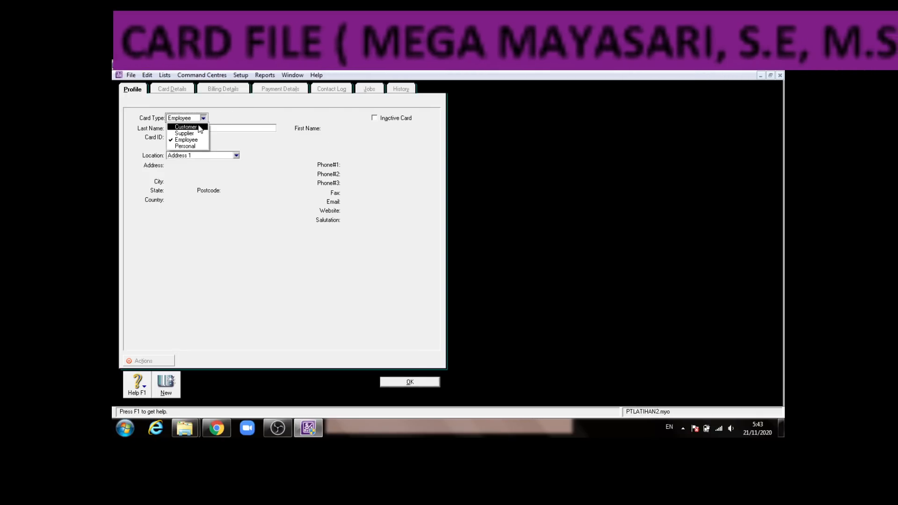
click(198, 127)
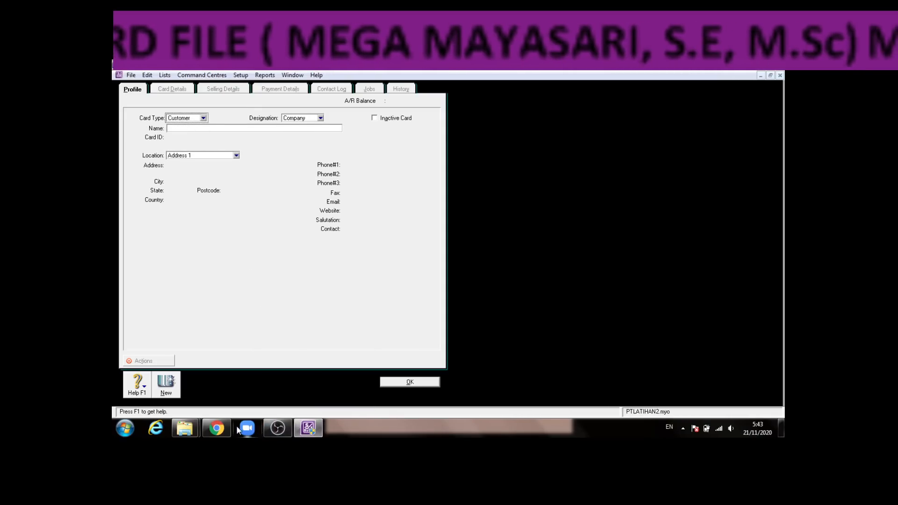
- Check the first card in the exercise PDF, then set the card type to Supplier and keep the designation as Company
click(220, 427)
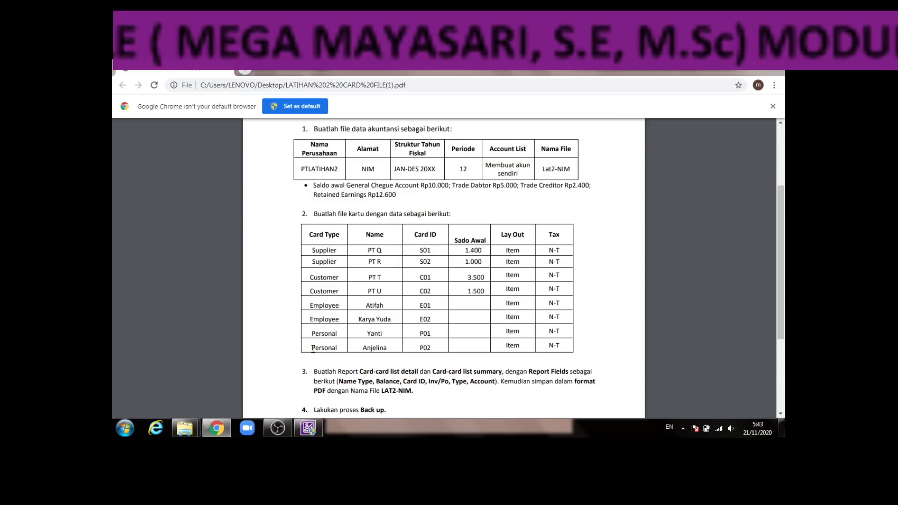
click(306, 428)
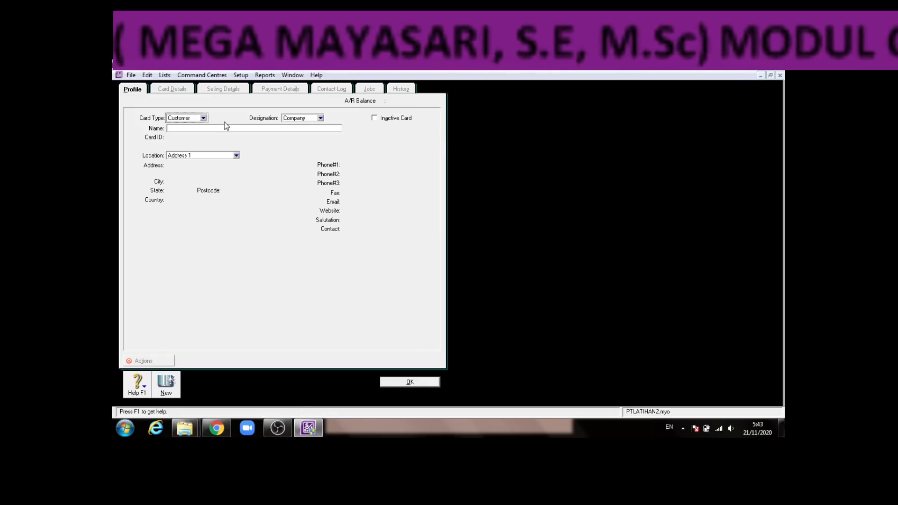
click(204, 118)
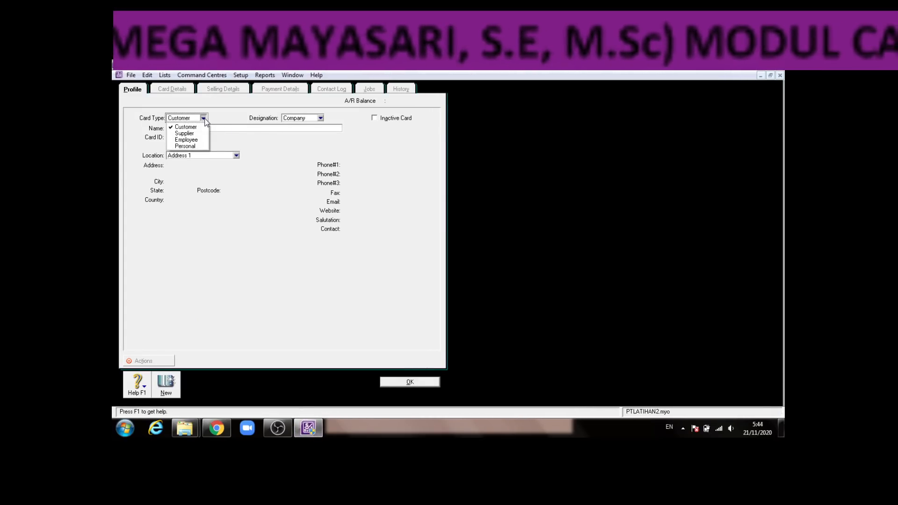
click(191, 133)
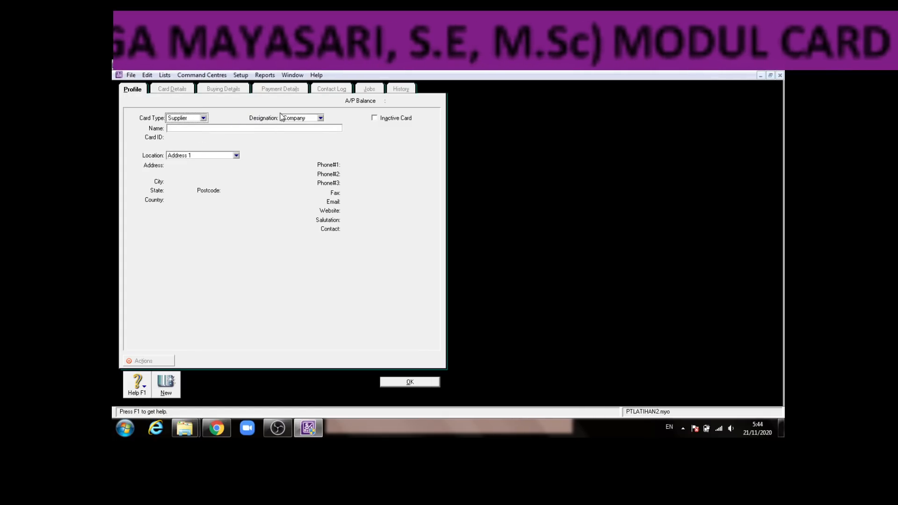
click(321, 119)
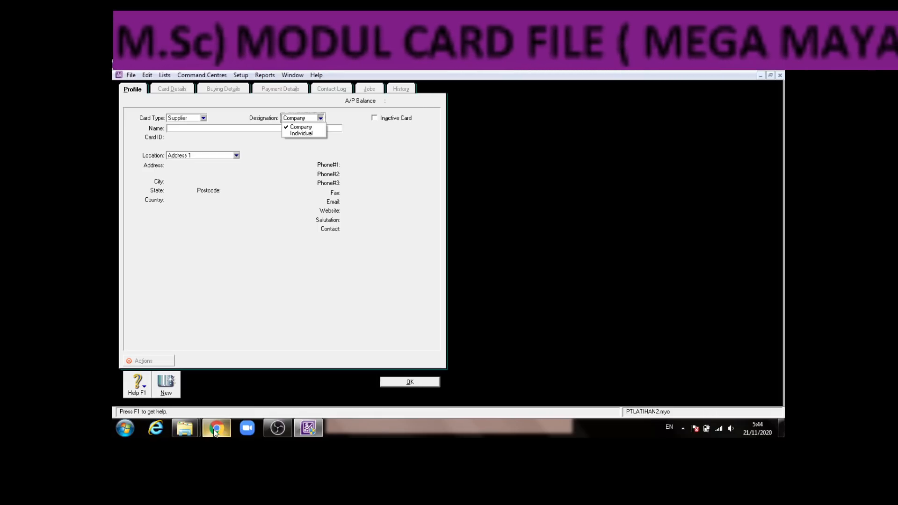
mouse_move(216, 428)
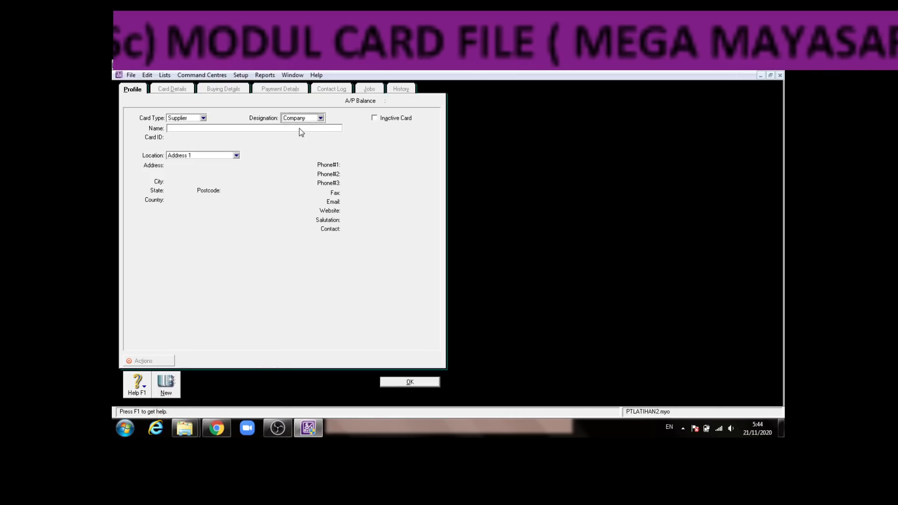
- Name the supplier card "Q, PT" and enter S01 as its Card ID, as listed in the exercise PDF
click(284, 128)
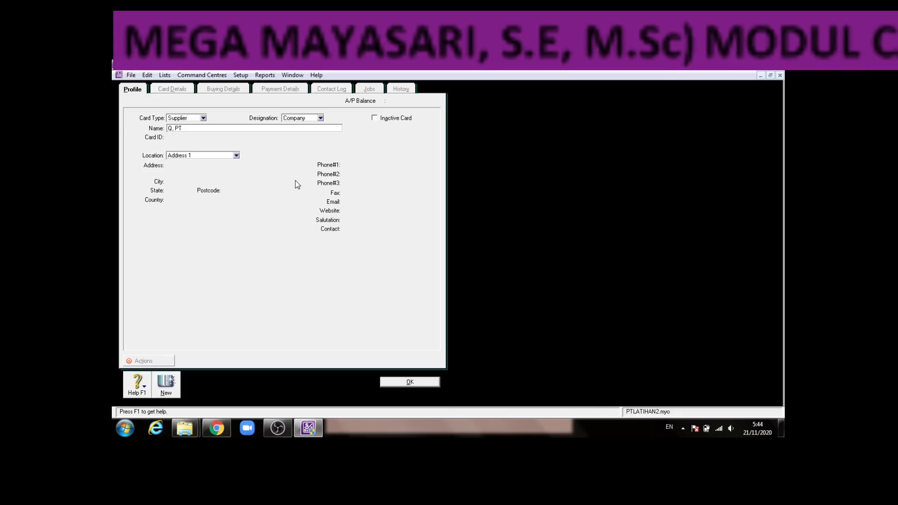
key(Tab)
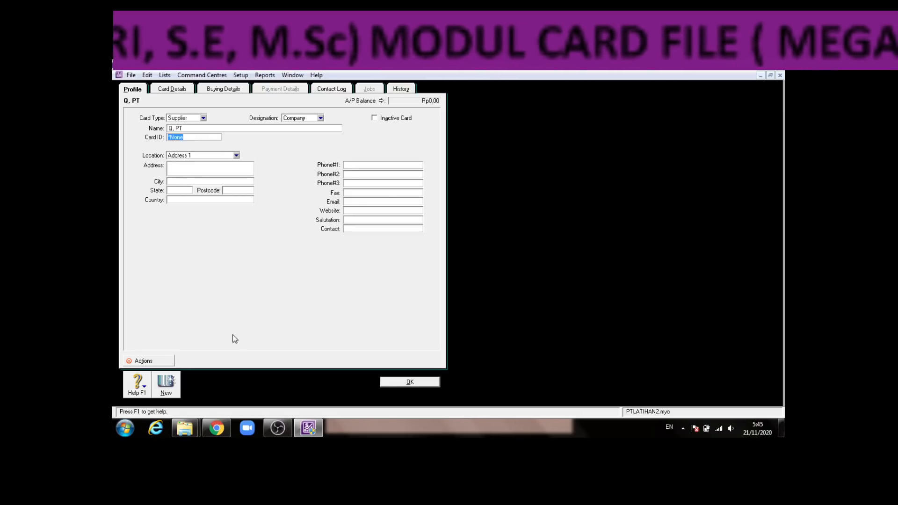
click(210, 433)
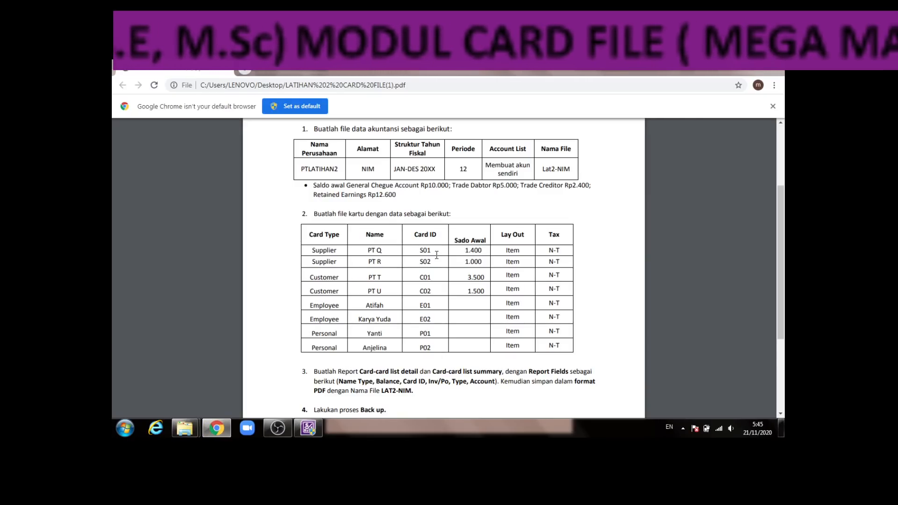
click(311, 434)
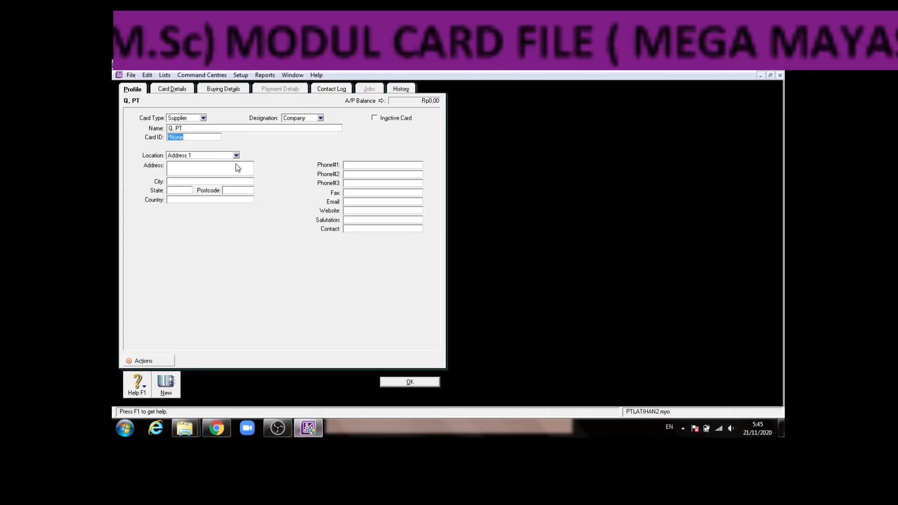
text(S01)
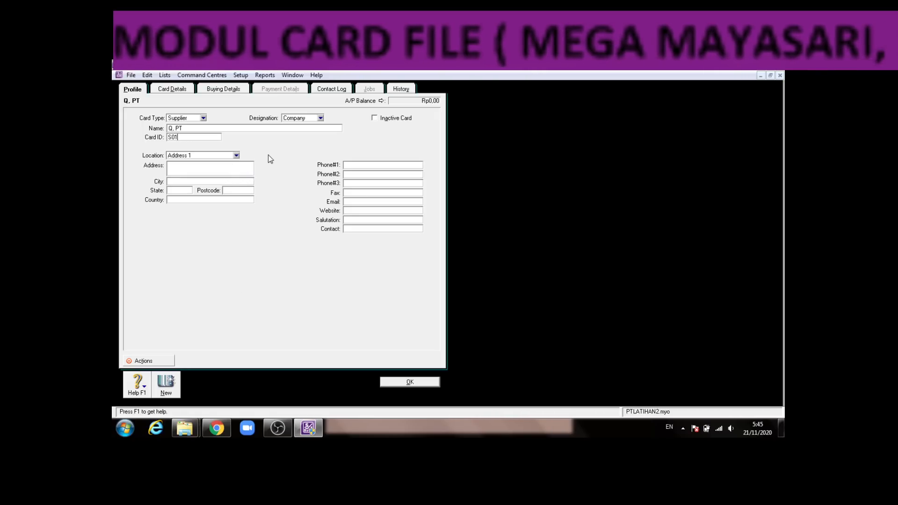
- Review the address location options of the supplier card and recheck the card data table in the exercise PDF
click(237, 156)
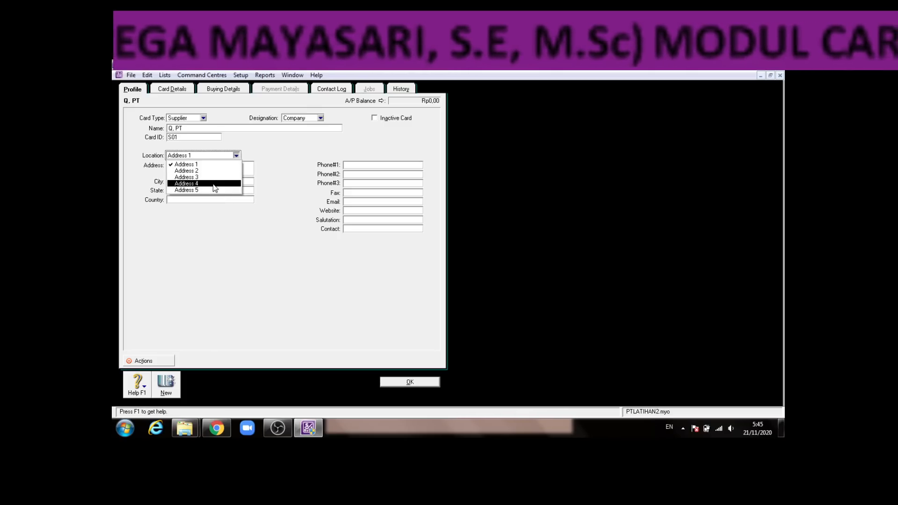
click(250, 170)
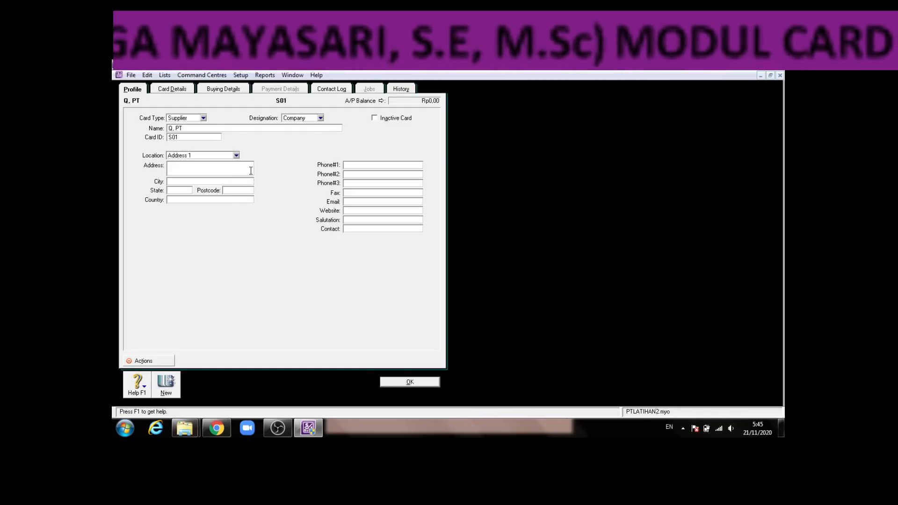
mouse_move(198, 433)
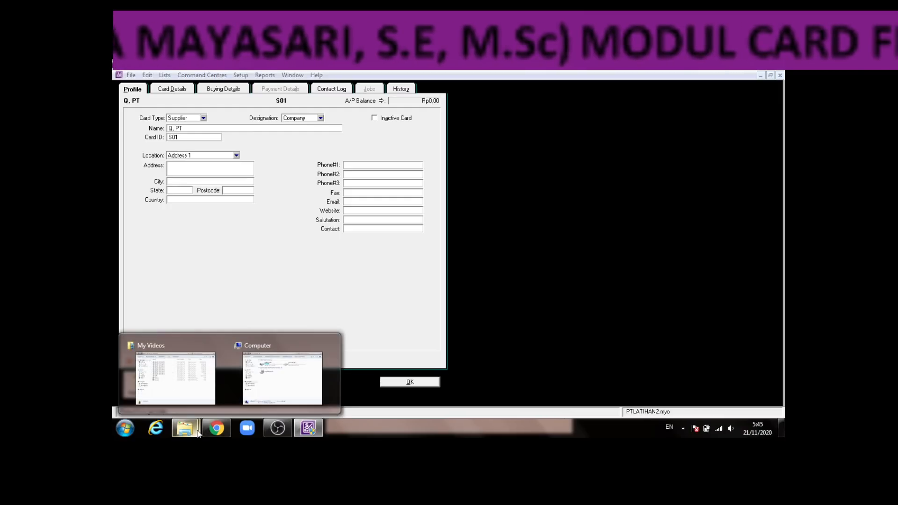
mouse_move(215, 398)
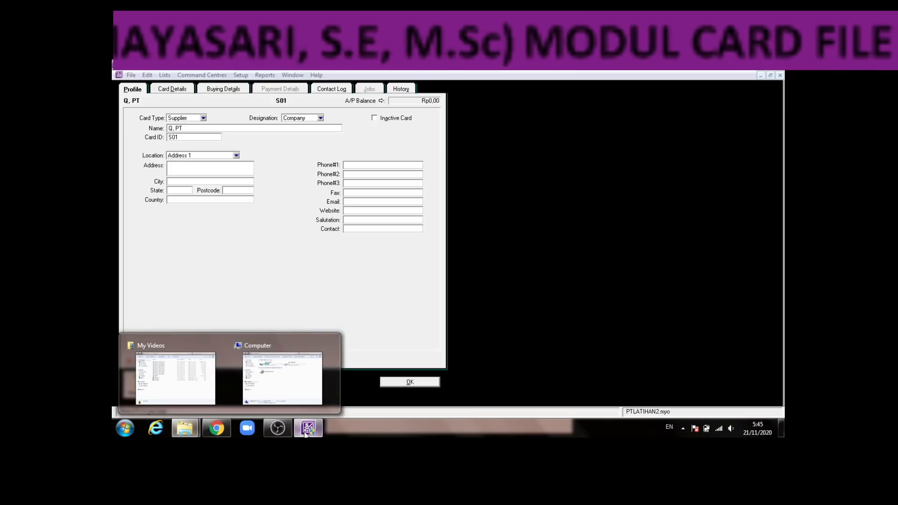
click(218, 429)
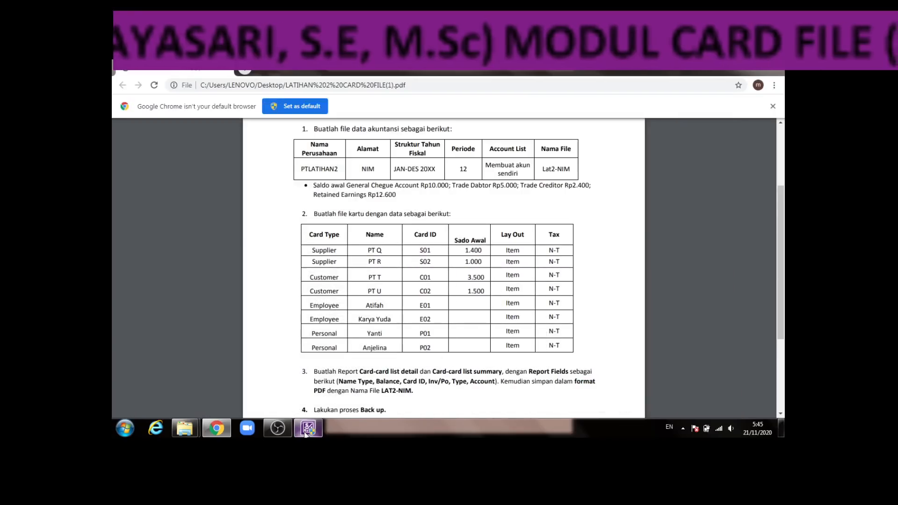
click(305, 429)
click(305, 429)
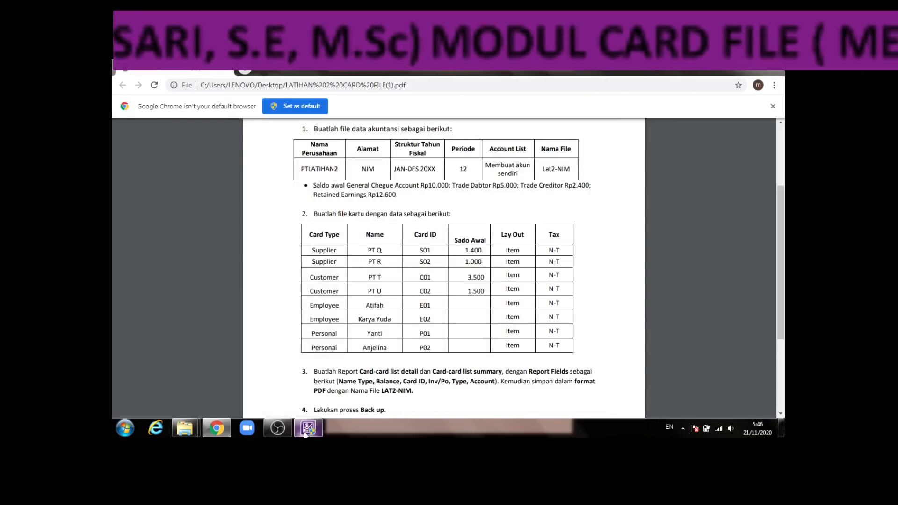
- Return to the supplier card and enter the student number as its address and BATAM as the city
click(305, 430)
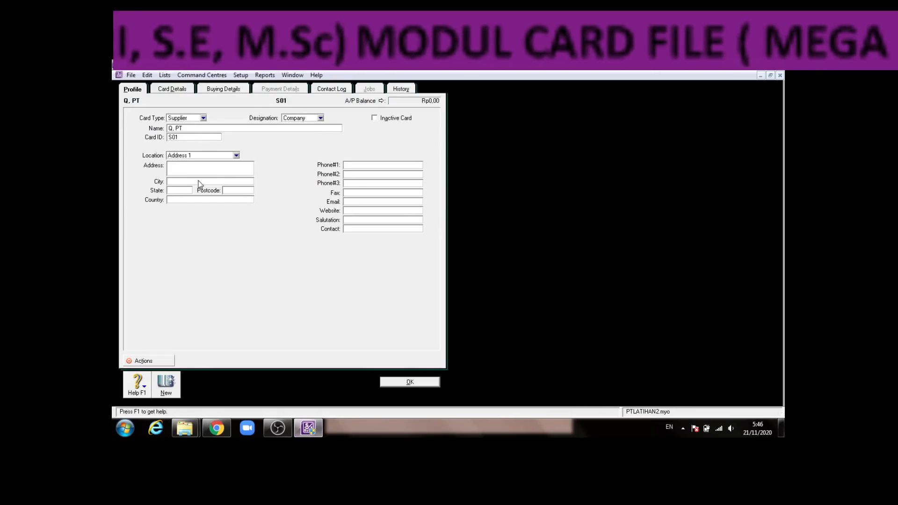
click(192, 170)
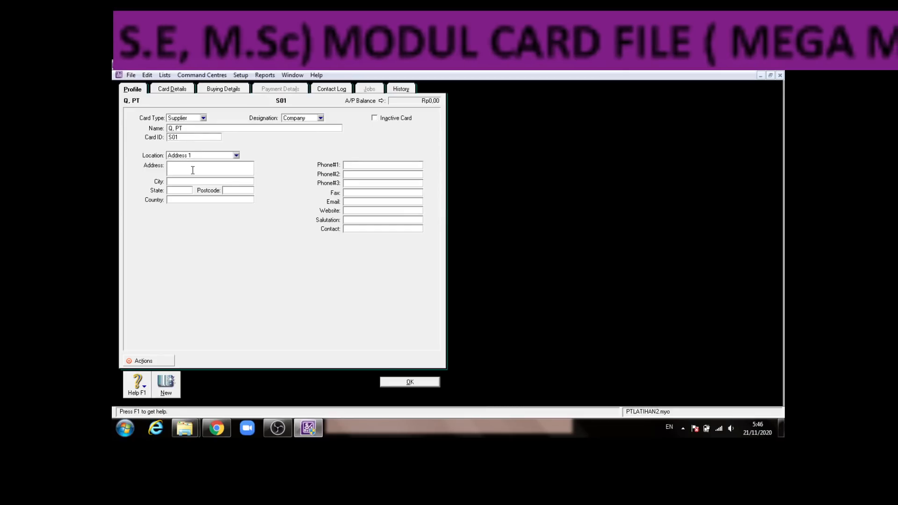
text(11006)
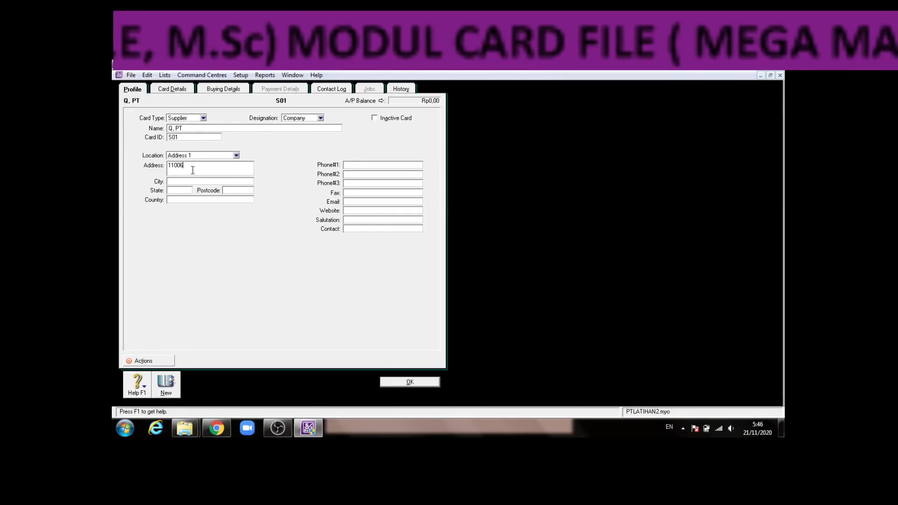
text(9)
click(179, 182)
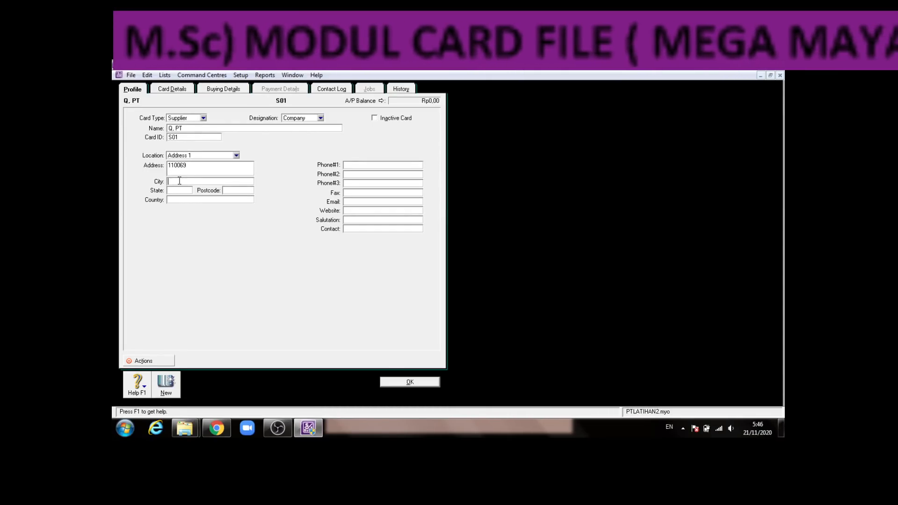
text(BATA)
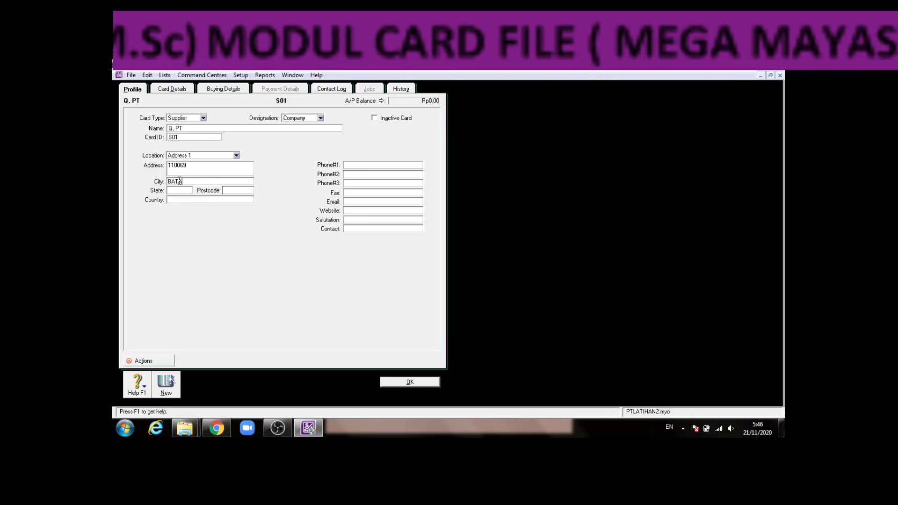
text(M)
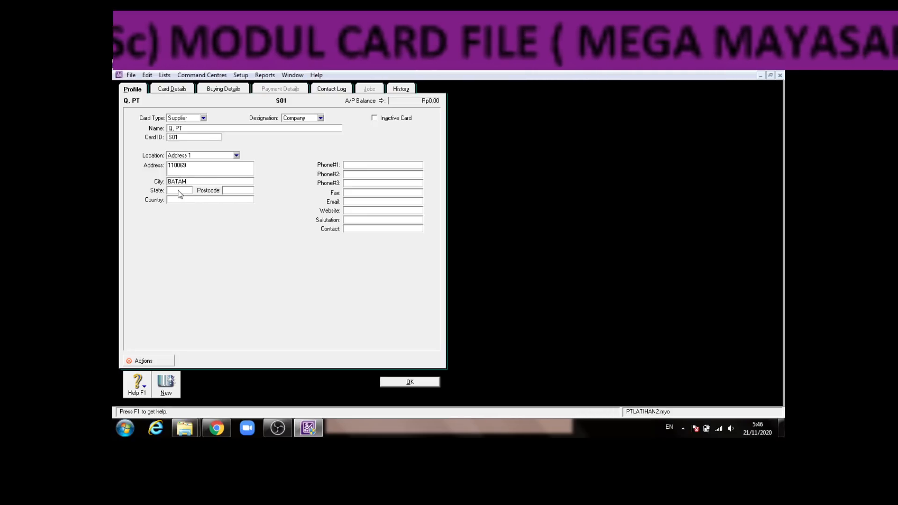
click(178, 190)
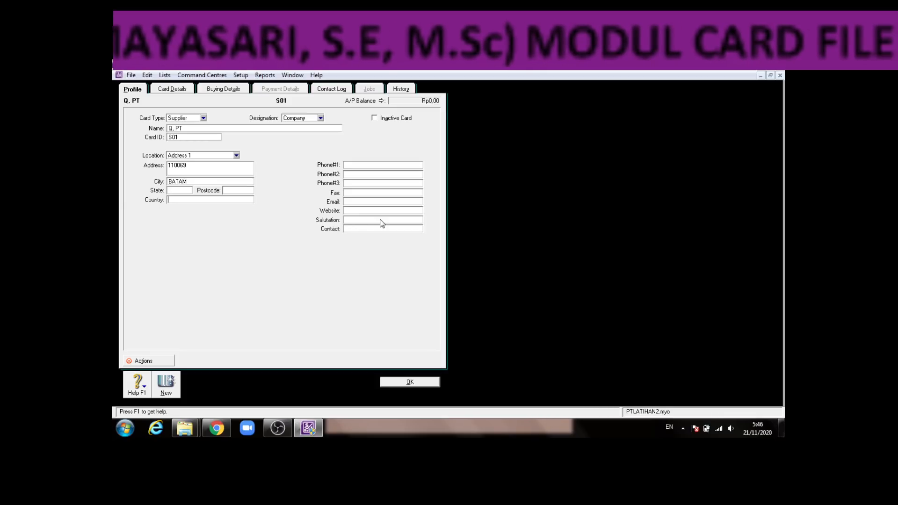
- Fill in the supplier card's salutation with Mr and the contact person's name, and enter that name as the contact
click(364, 220)
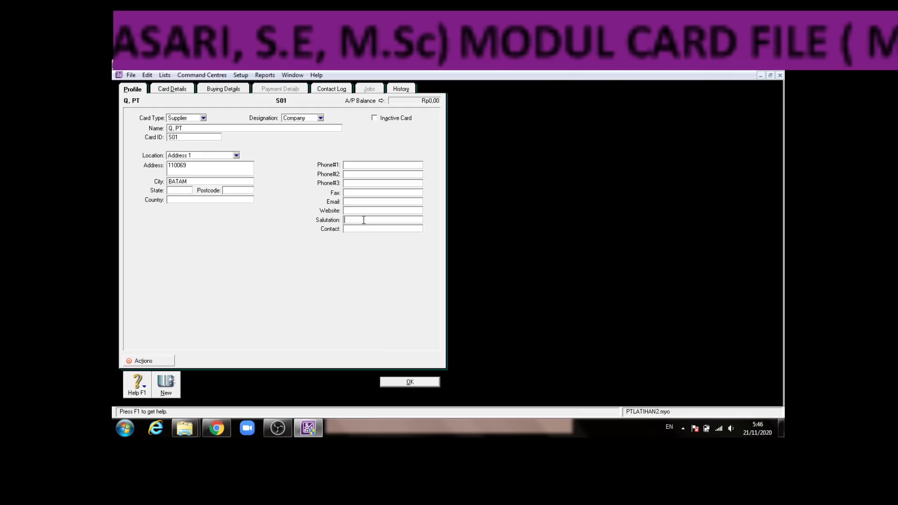
text(Mr)
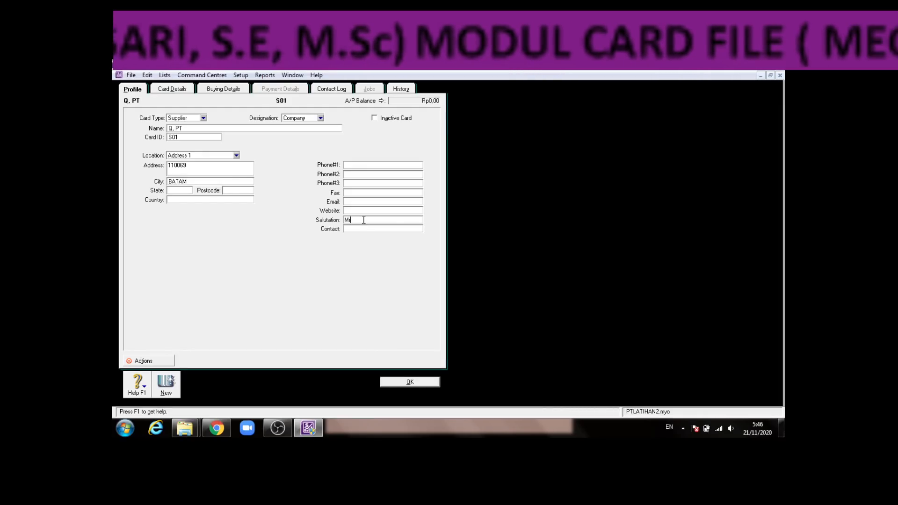
text( t)
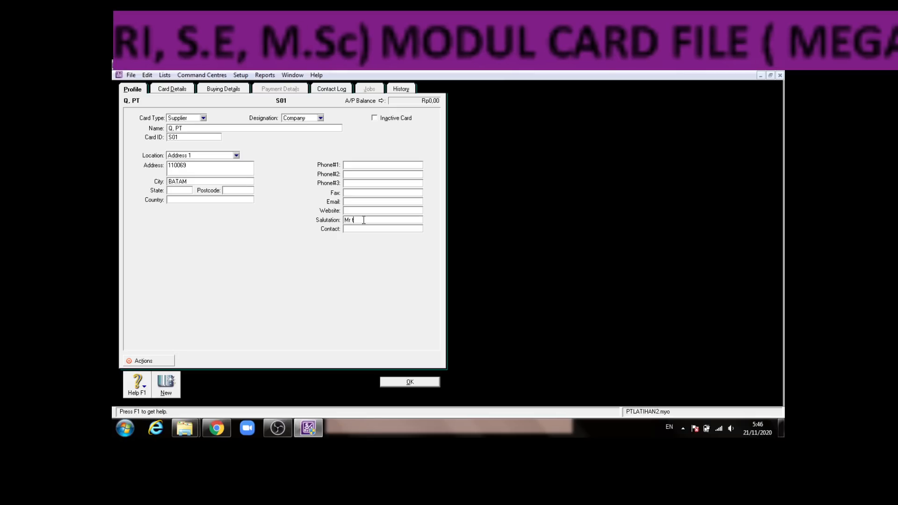
text(ang)
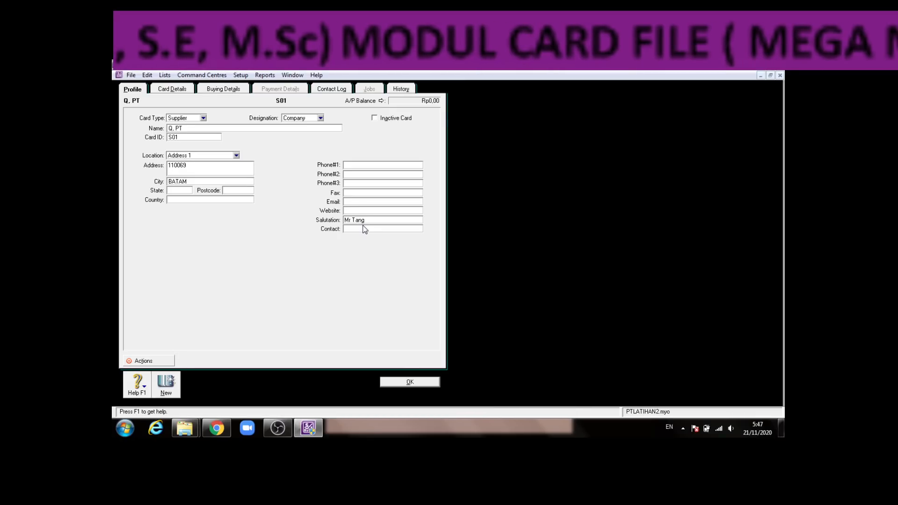
click(354, 229)
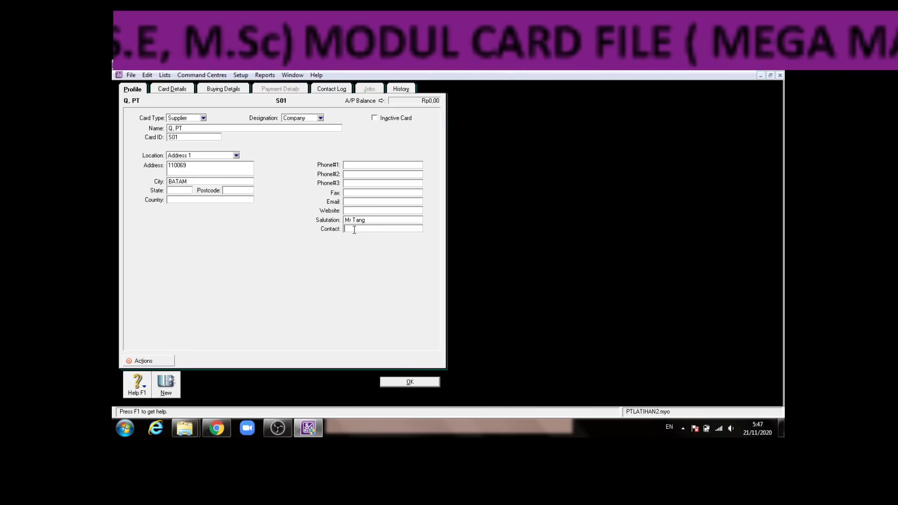
text(Tang)
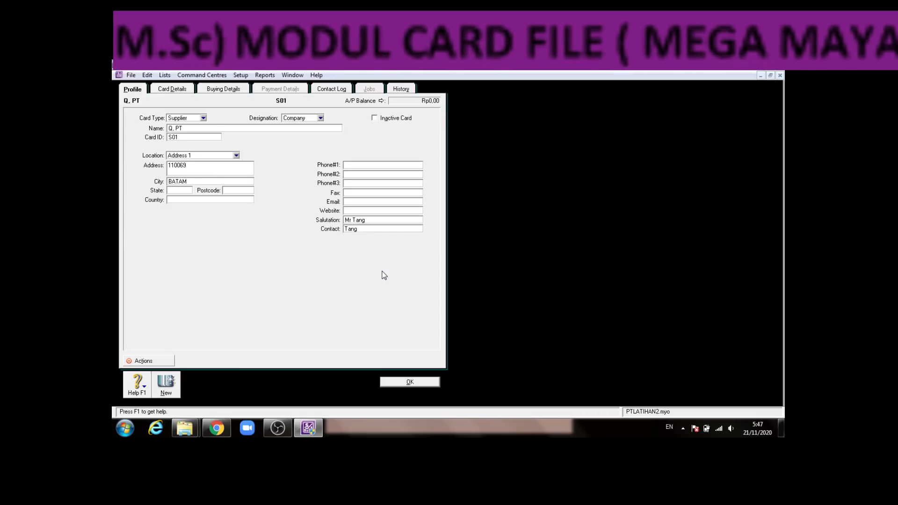
- Mark the supplier card as inactive, dismiss the notice, and make the card active again
click(375, 118)
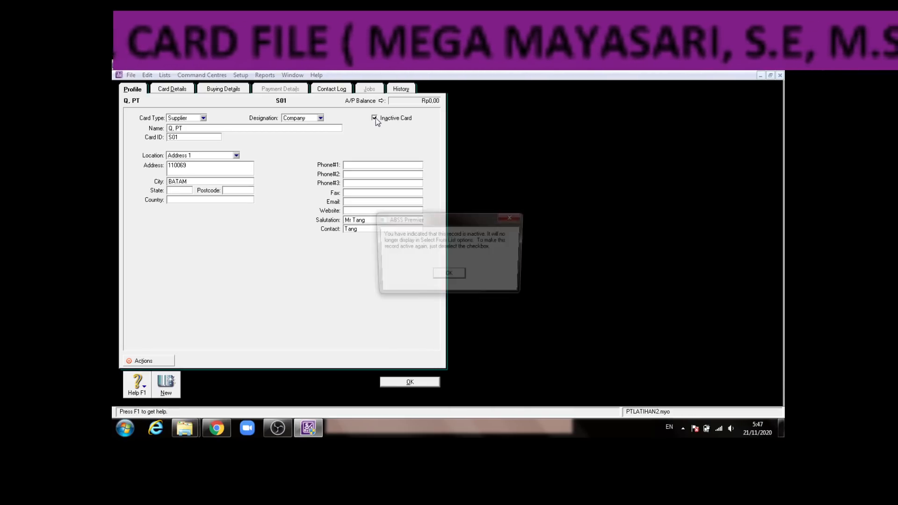
click(519, 219)
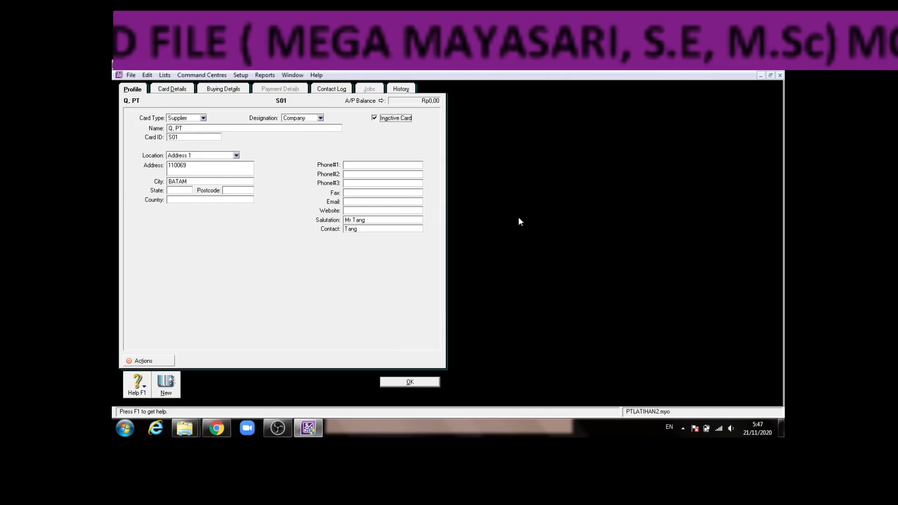
click(374, 119)
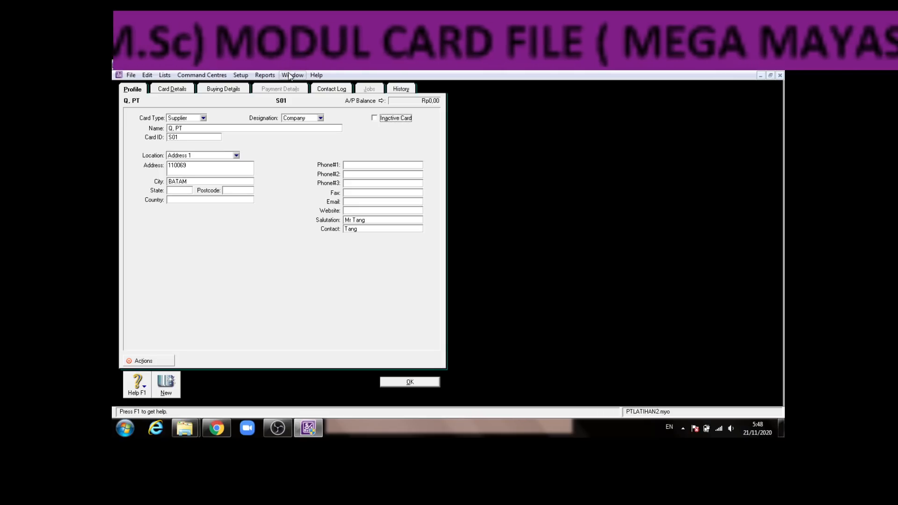
- Link the Chrysanthemum sample picture to the supplier's card details and add the note "supplier adalah supplier utama"
click(182, 89)
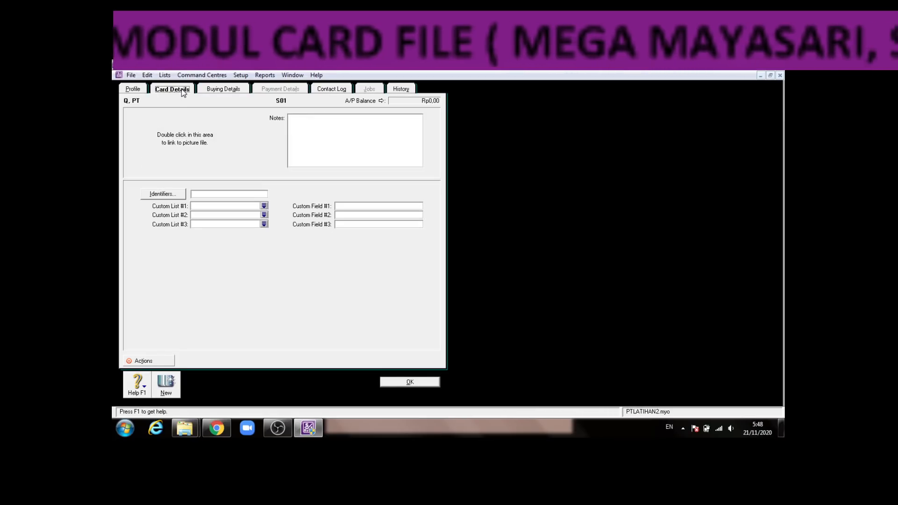
double_click(197, 148)
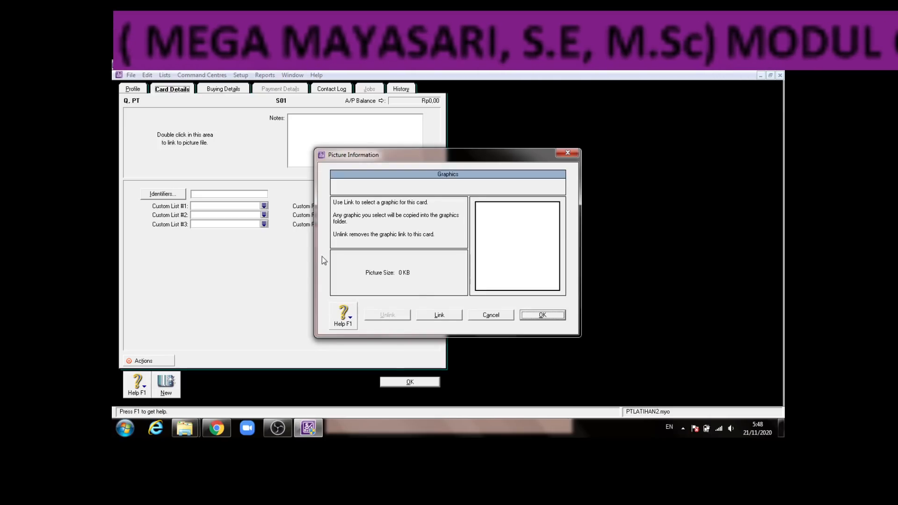
click(438, 317)
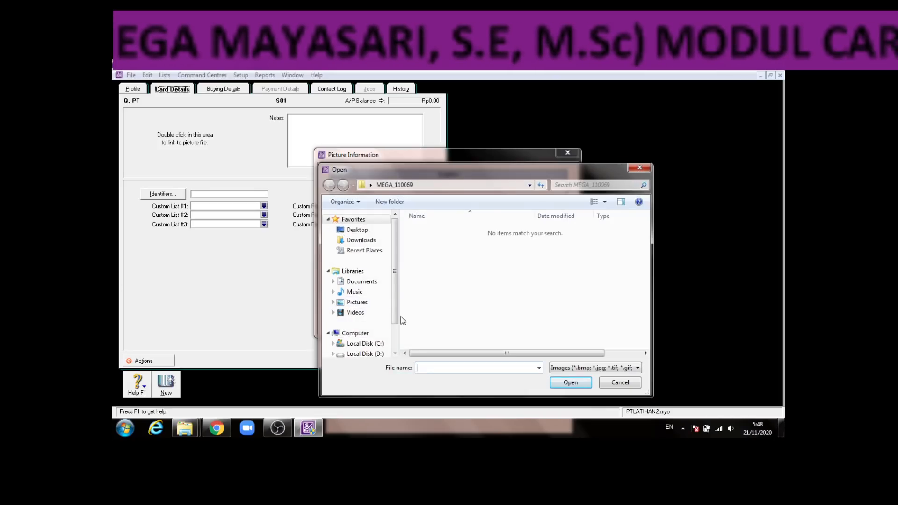
click(355, 304)
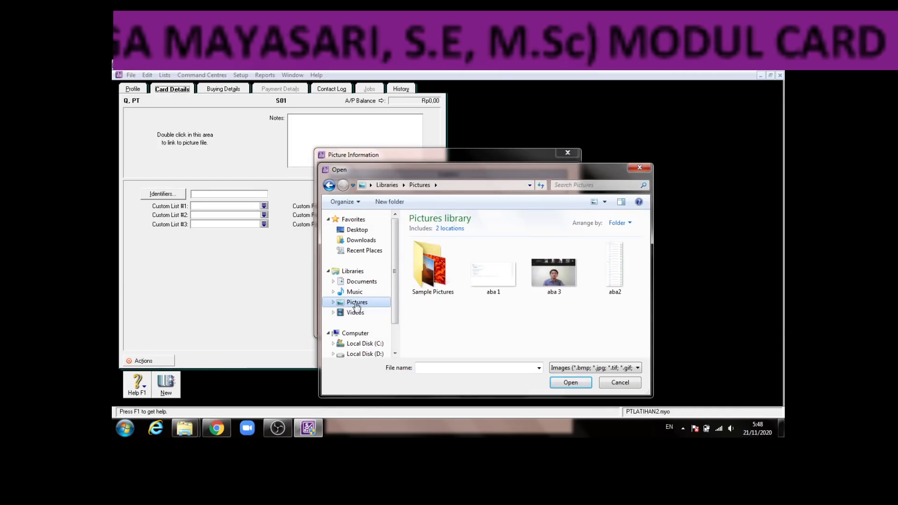
click(425, 287)
double_click(424, 286)
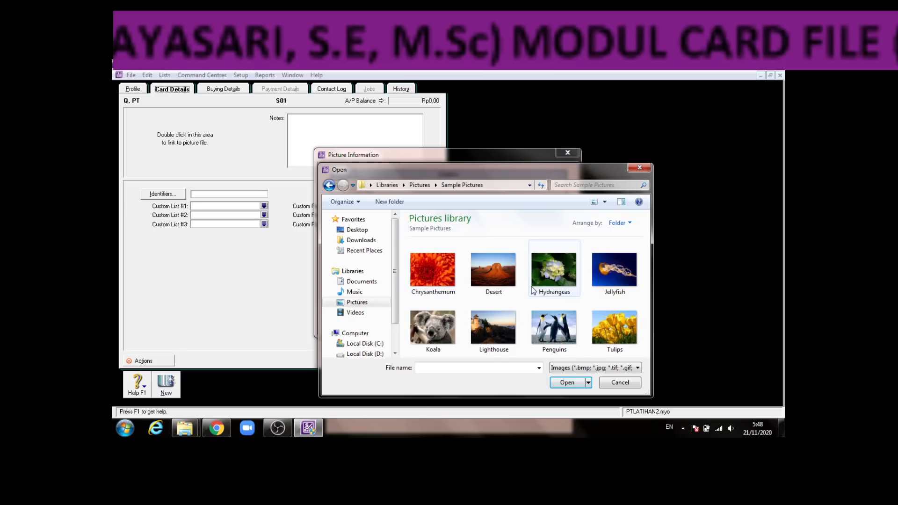
click(433, 269)
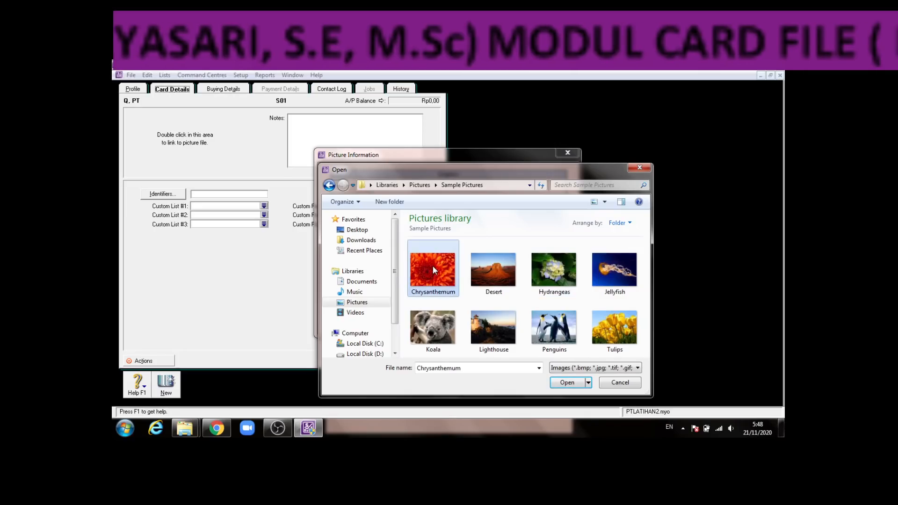
click(570, 387)
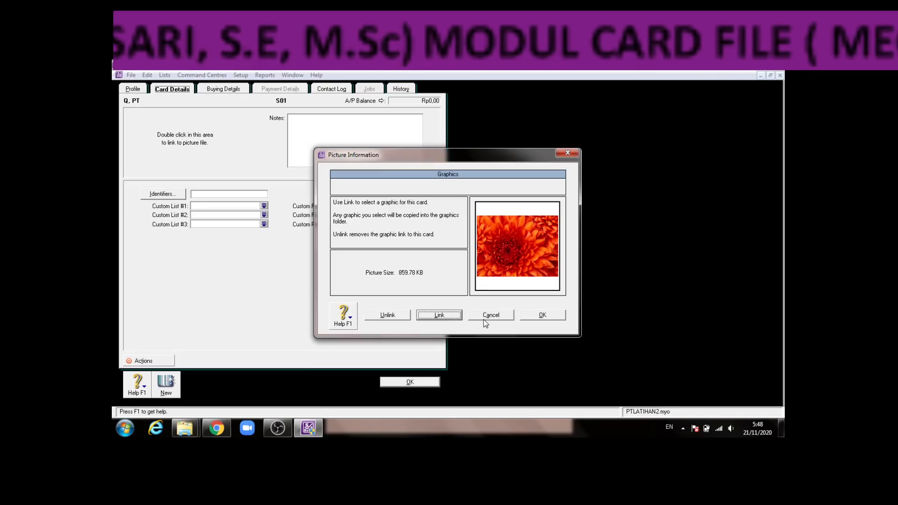
click(542, 317)
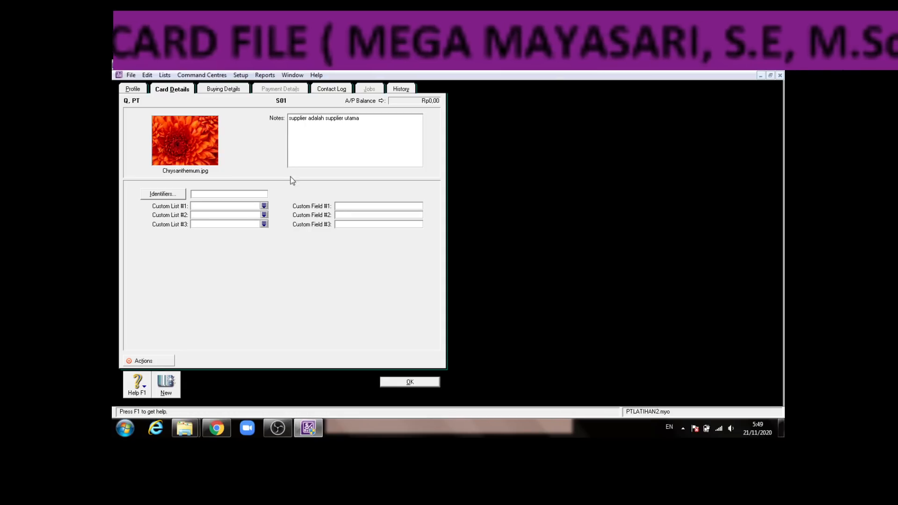
- Assign identifier Q to the supplier card
click(164, 198)
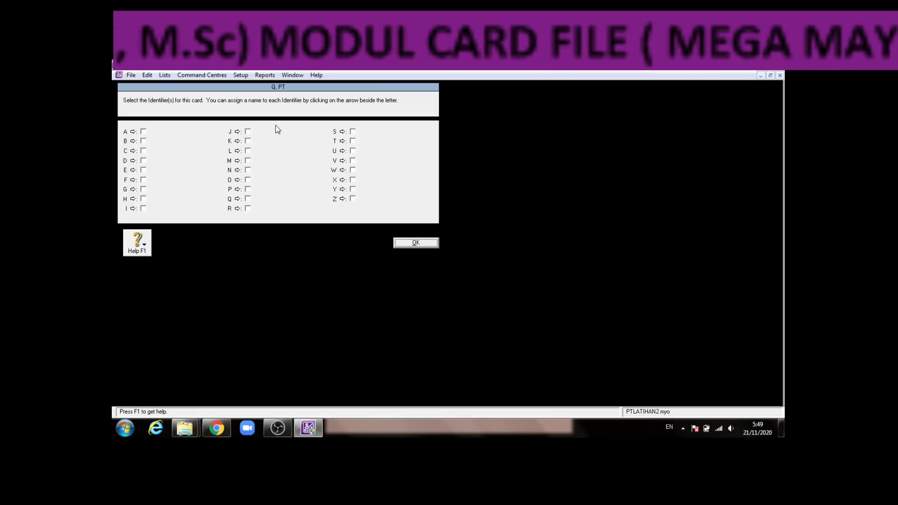
click(248, 199)
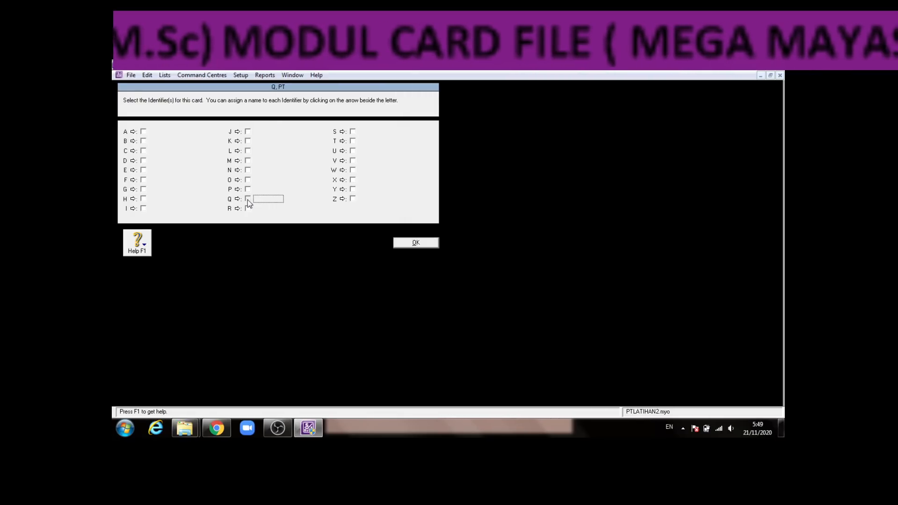
click(399, 244)
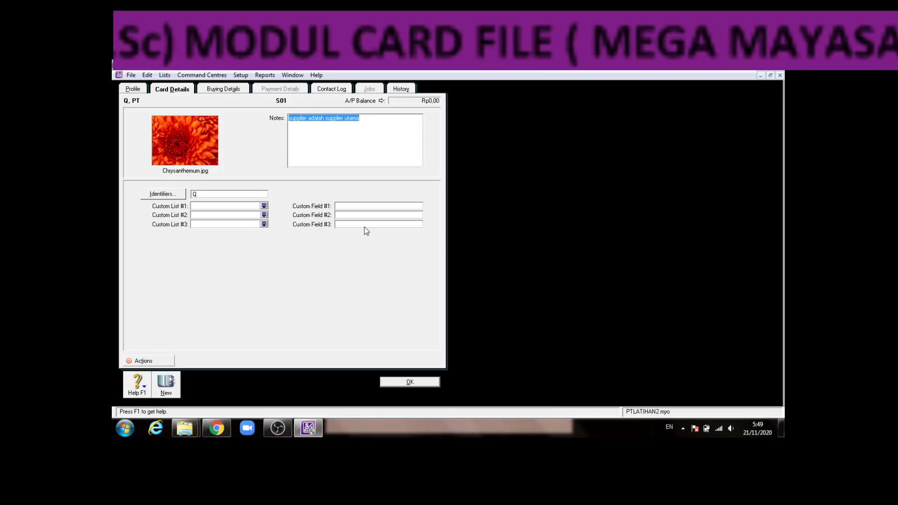
- Examine the Custom List #1 choices, then review the supplier card's buying details, card details and profile
click(265, 207)
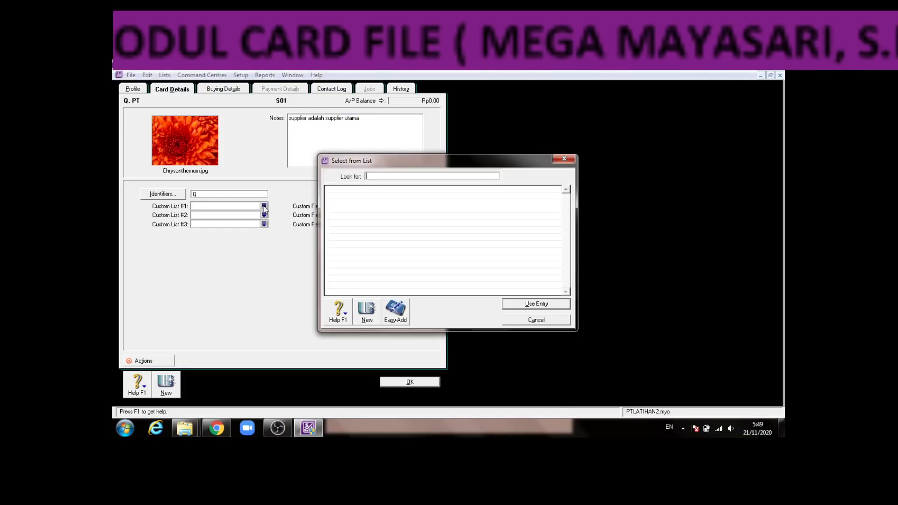
click(564, 159)
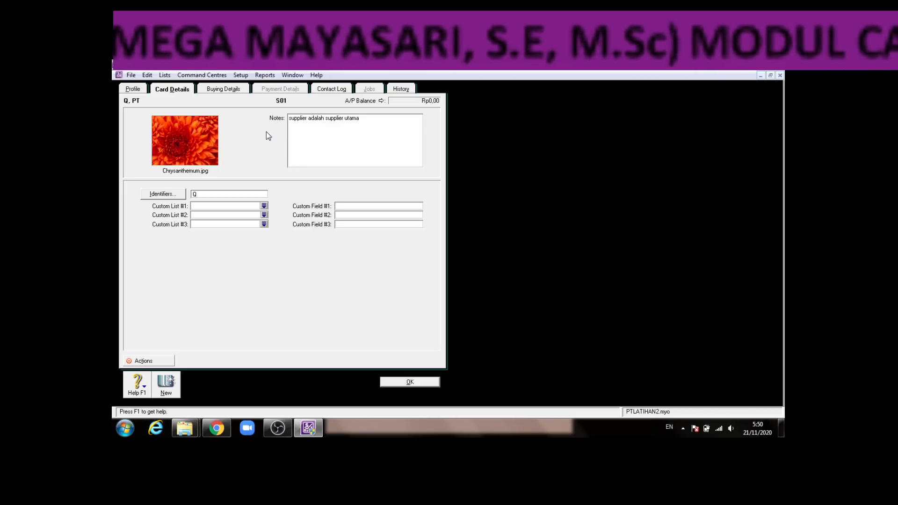
click(234, 89)
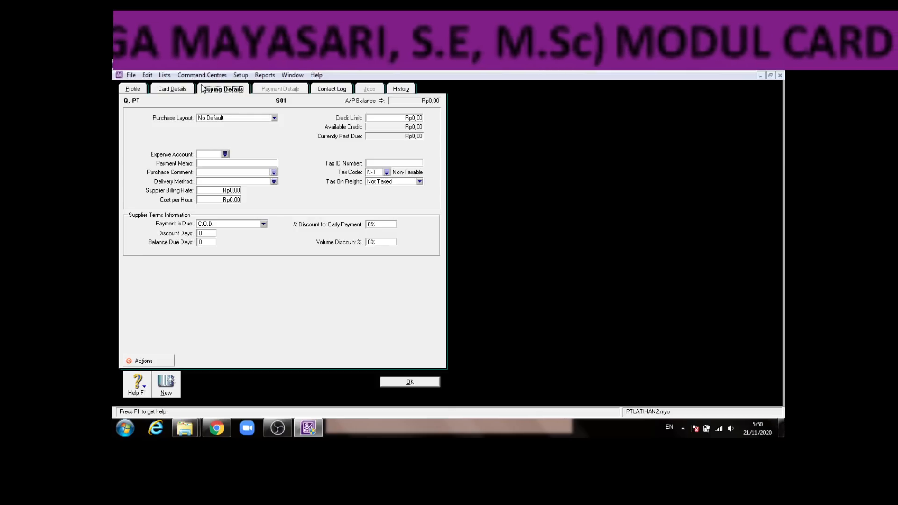
click(180, 90)
click(133, 89)
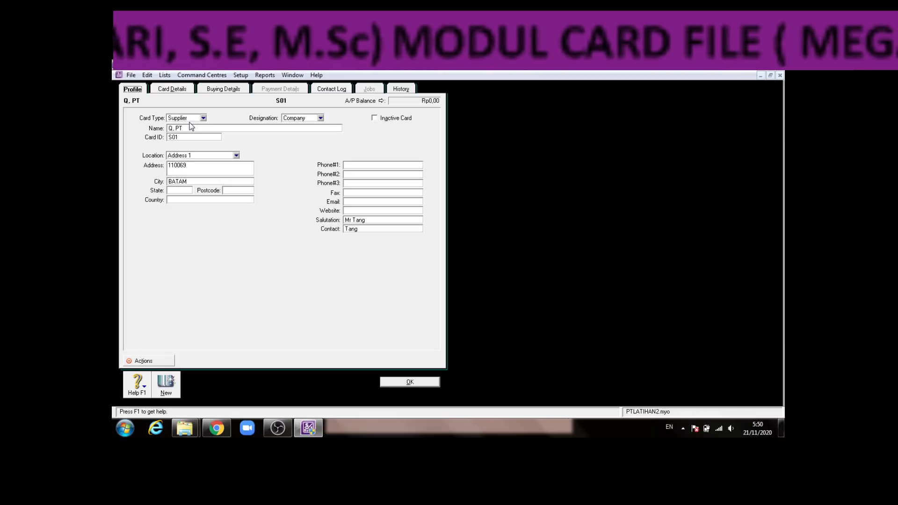
- Check the exercise PDF's layout for supplier PT Q and set the card's purchase layout to Item in the buying details
click(216, 92)
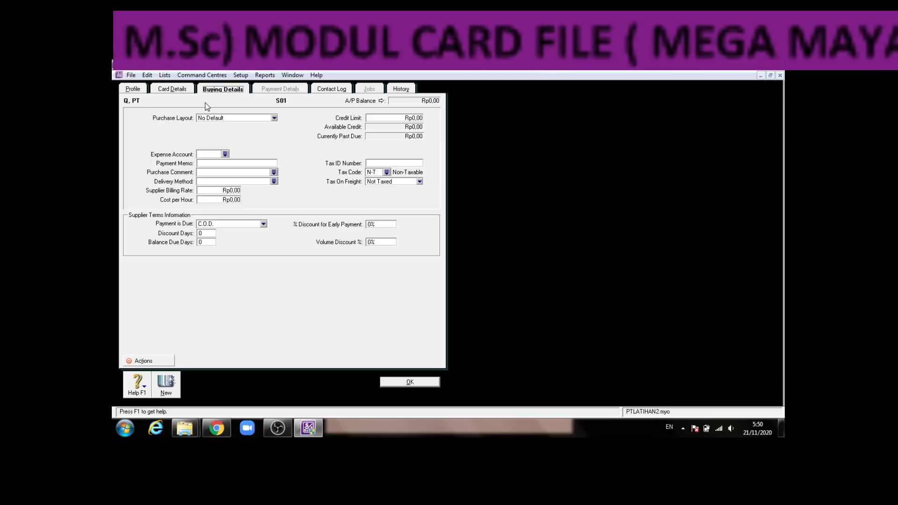
click(275, 118)
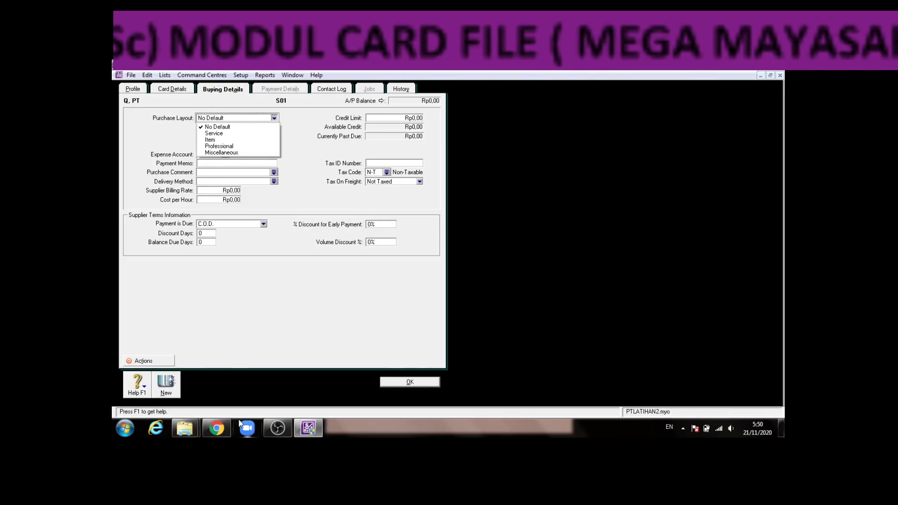
click(218, 433)
click(216, 429)
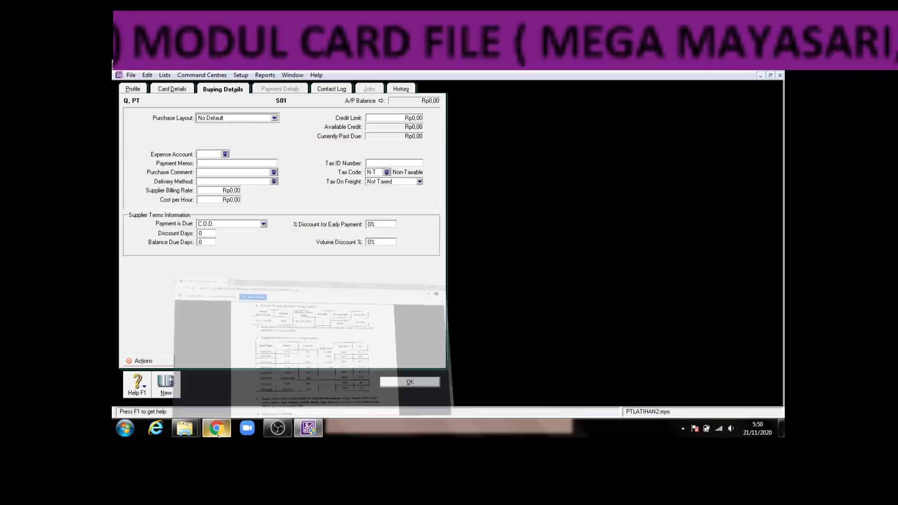
click(274, 118)
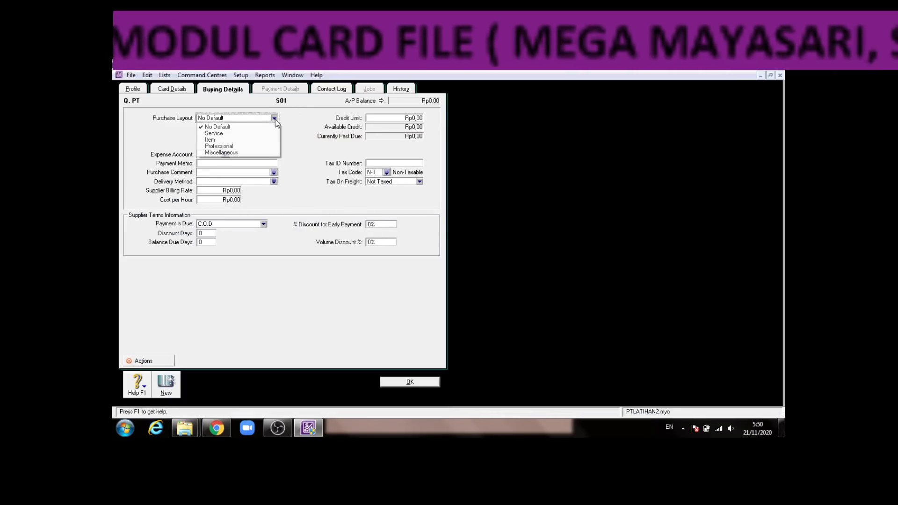
click(248, 139)
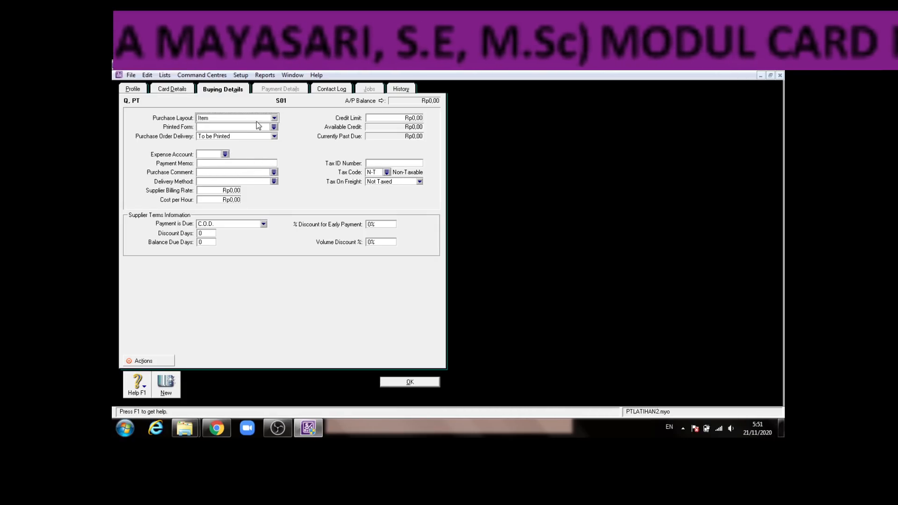
click(225, 154)
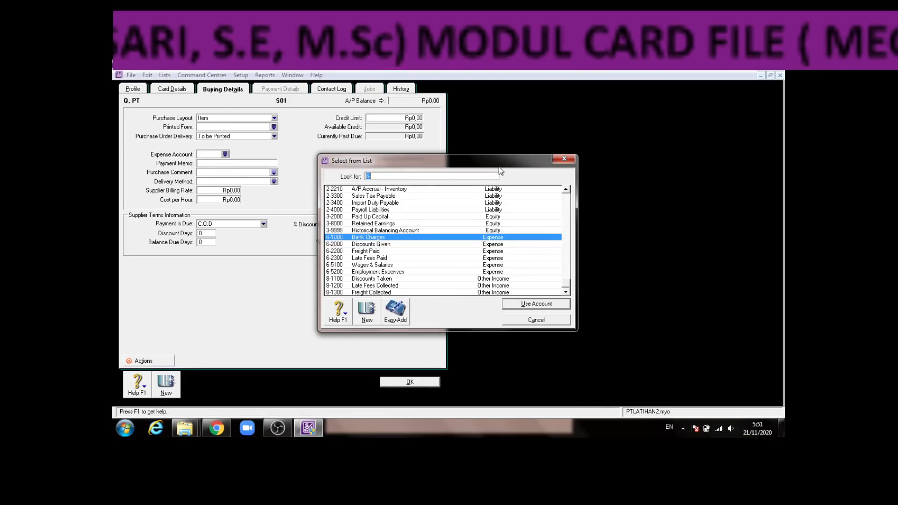
click(561, 160)
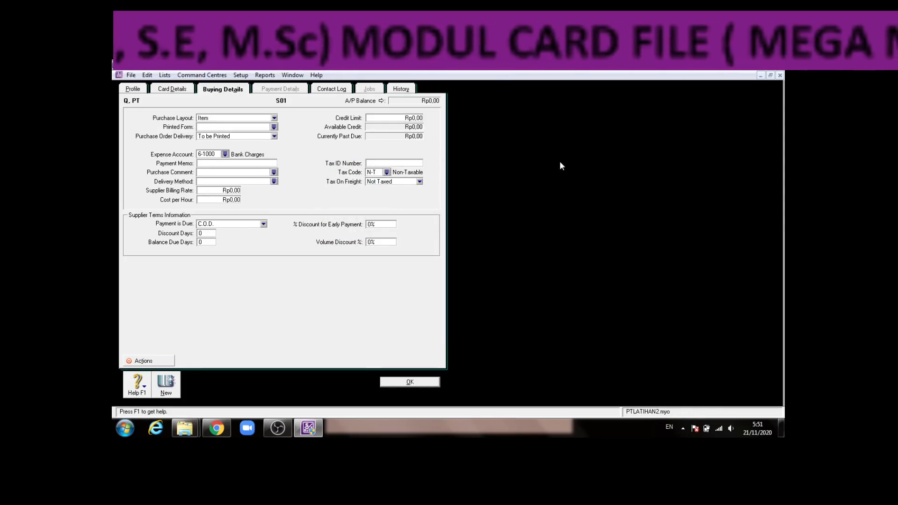
double_click(214, 155)
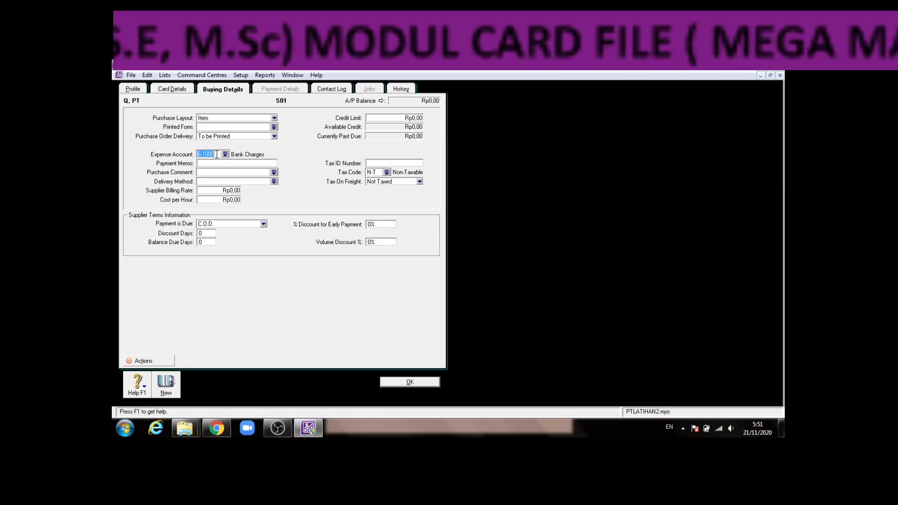
key(BackSpace)
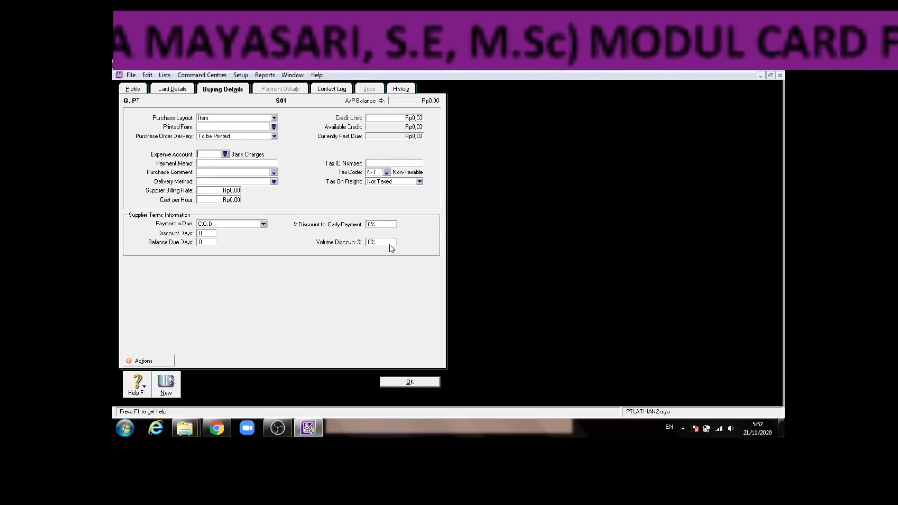
- Compare supplier Q's buying details with the exercise PDF, then review the payment term options, contact log and history
click(216, 431)
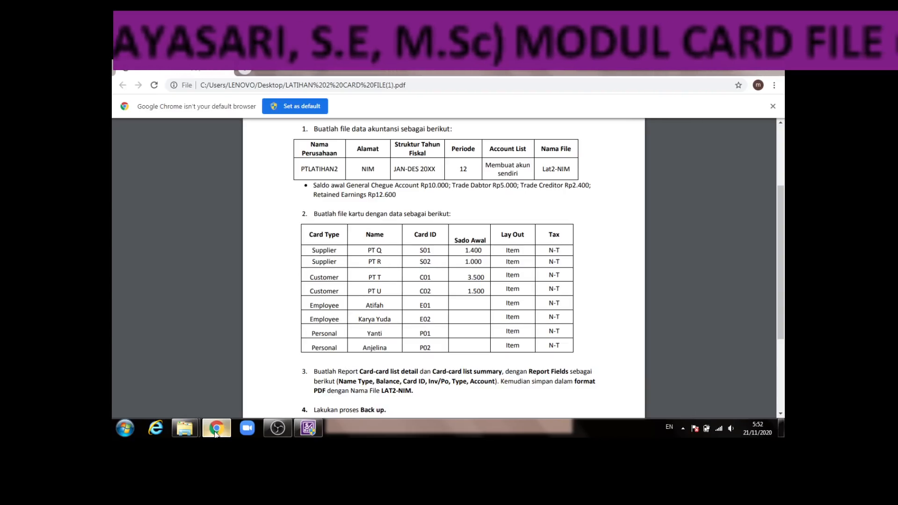
click(216, 433)
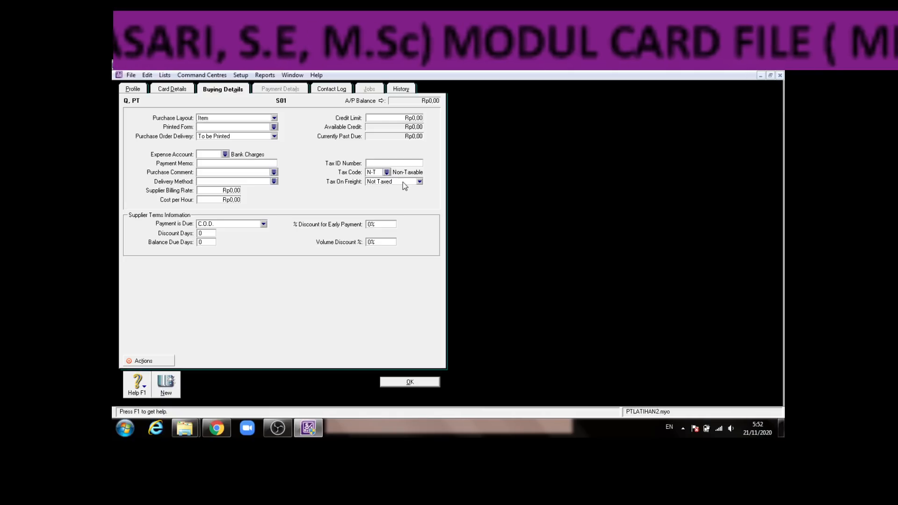
click(264, 224)
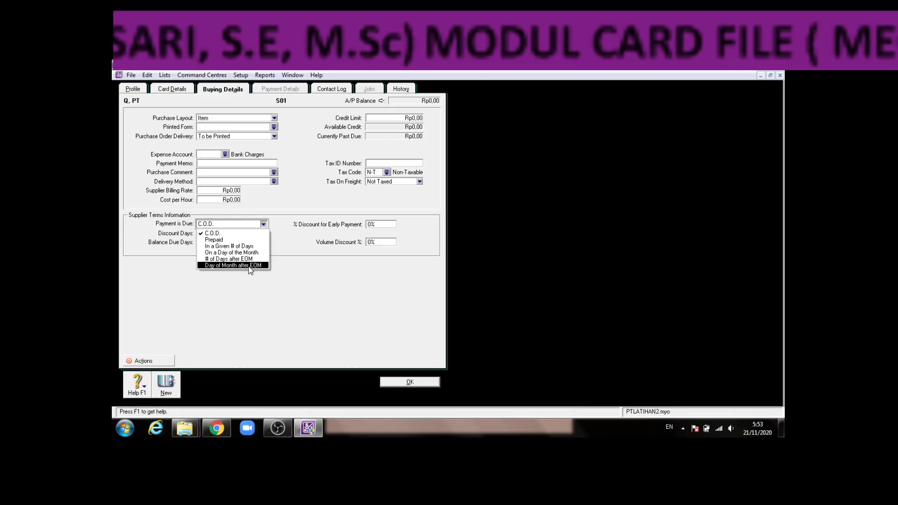
click(285, 264)
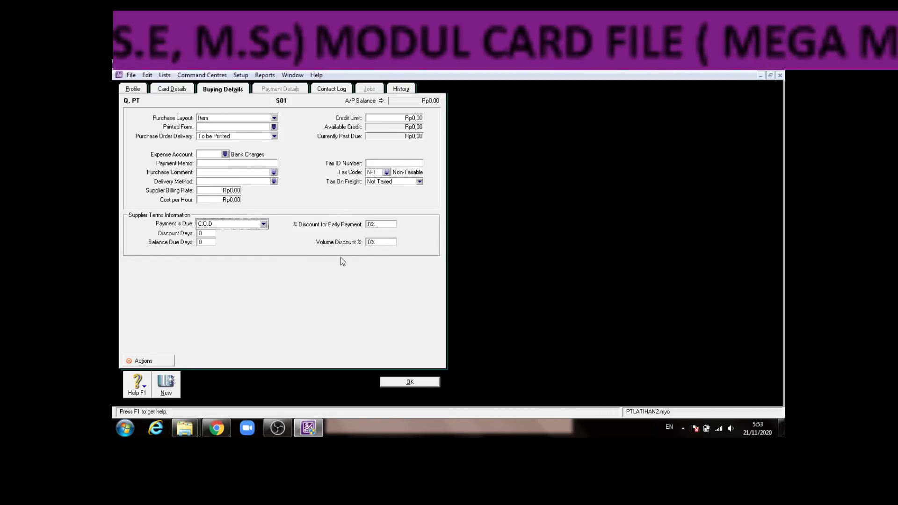
click(337, 89)
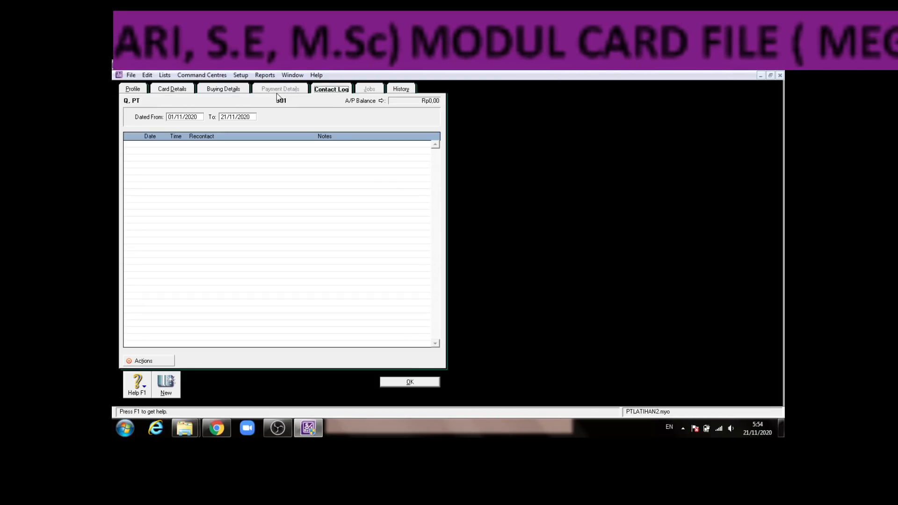
click(407, 89)
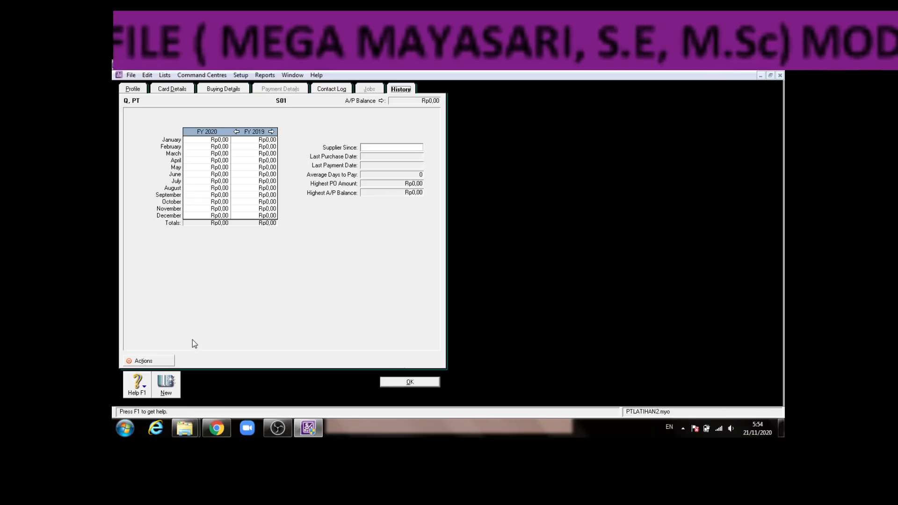
- Start a new supplier card with company designation for the exercise's second supplier and name it "R, PT"
click(165, 395)
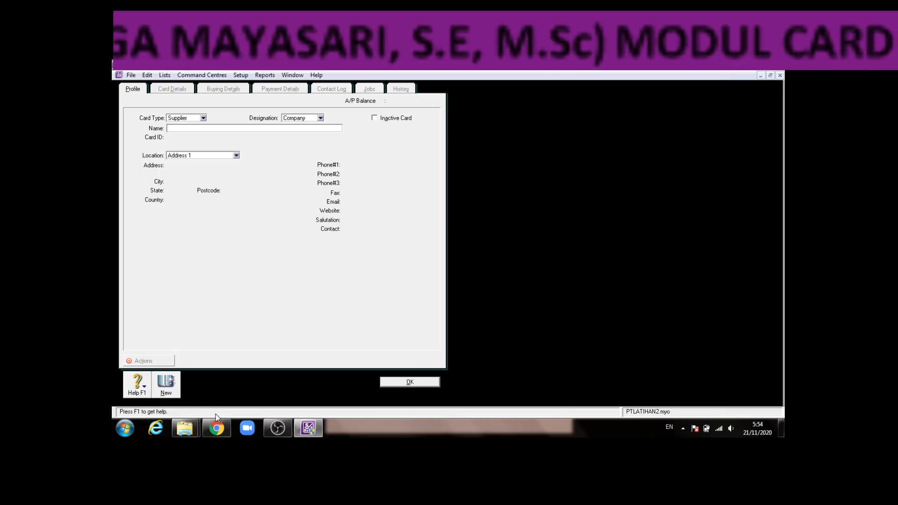
mouse_move(216, 427)
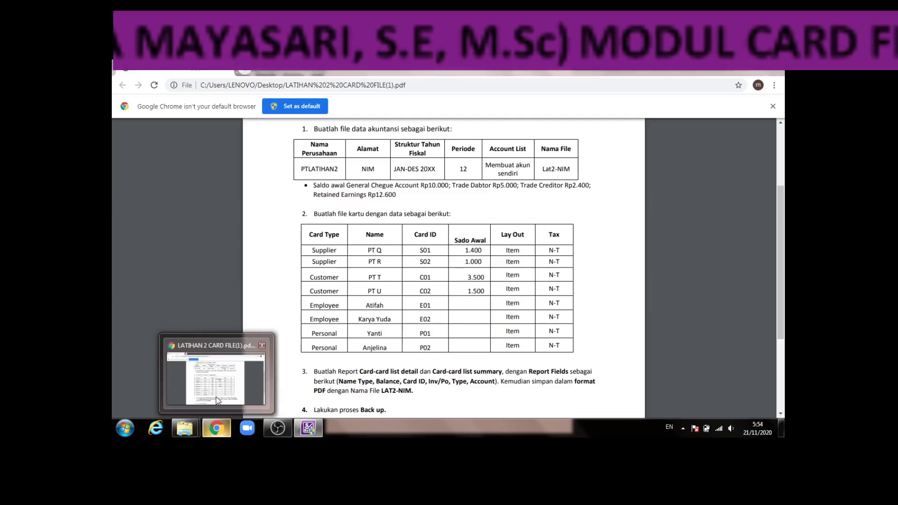
click(217, 400)
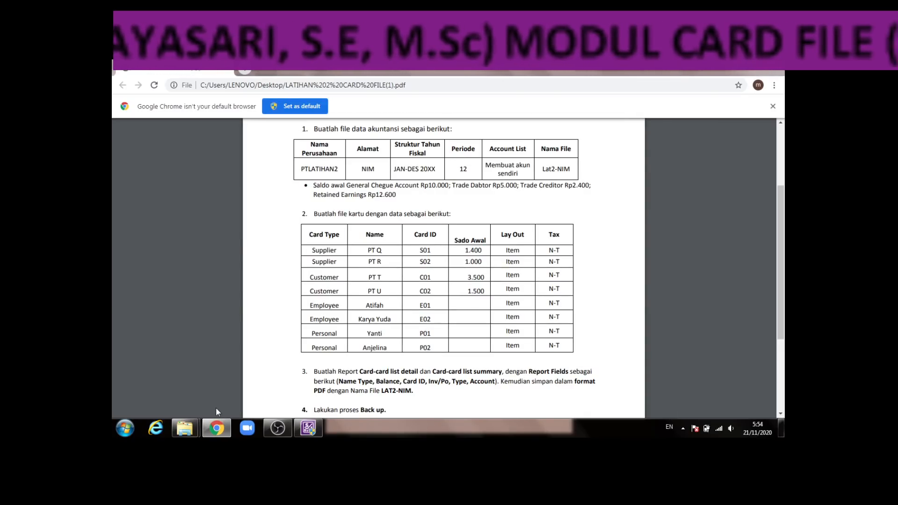
click(216, 427)
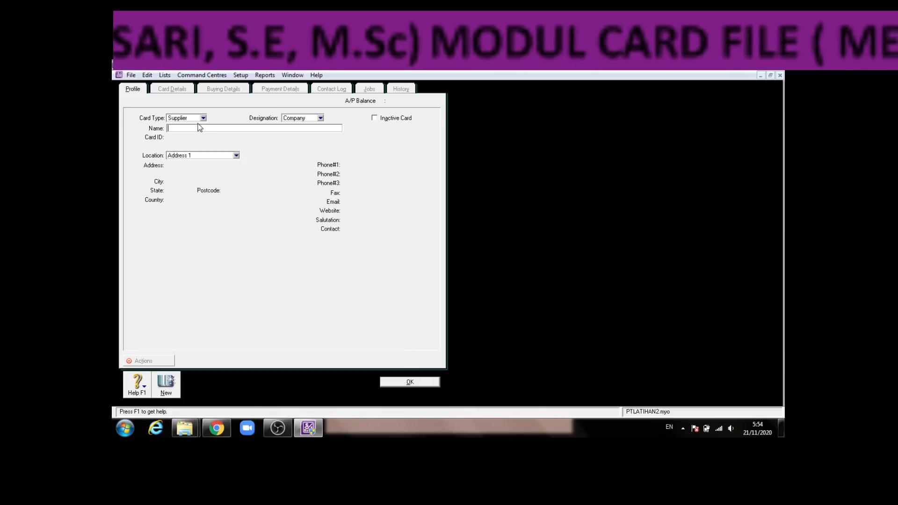
text(R. P)
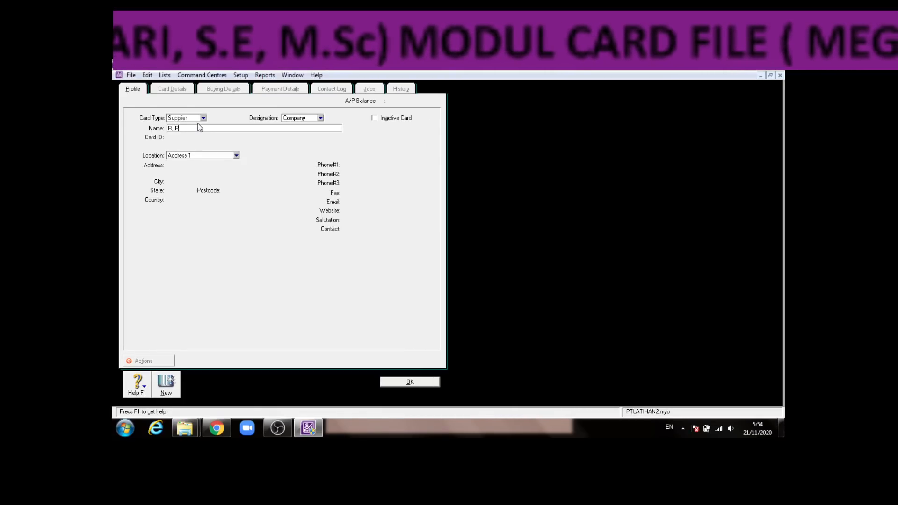
text(T)
key(Tab)
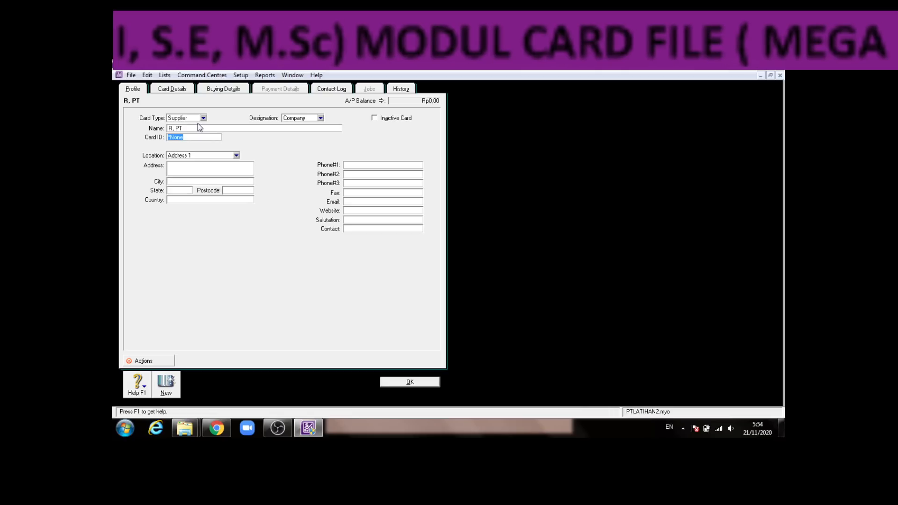
- Look up supplier PT R's card ID in the exercise PDF, enter S02, and fill in the address field
click(212, 431)
click(212, 430)
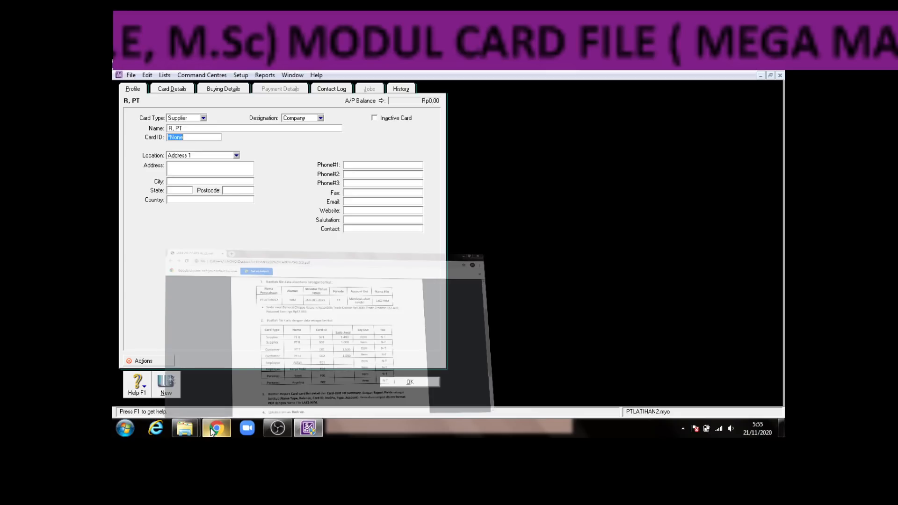
text(S02)
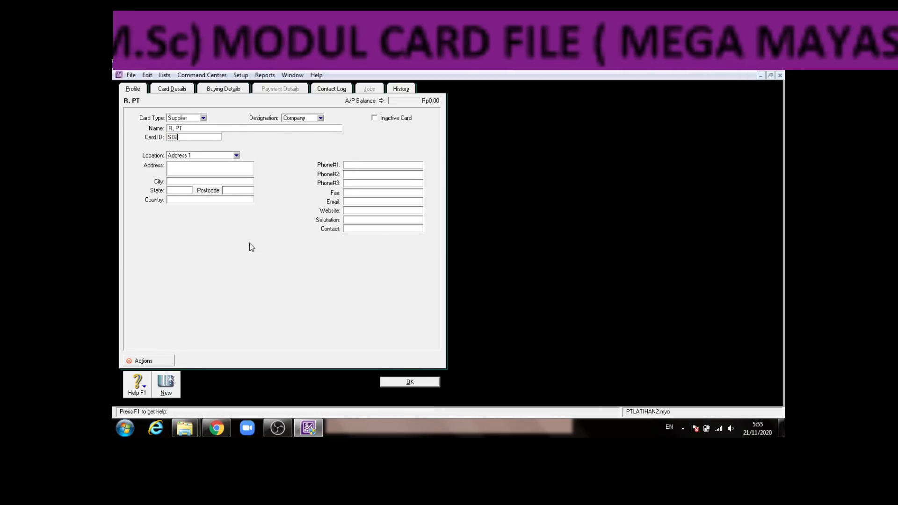
click(210, 167)
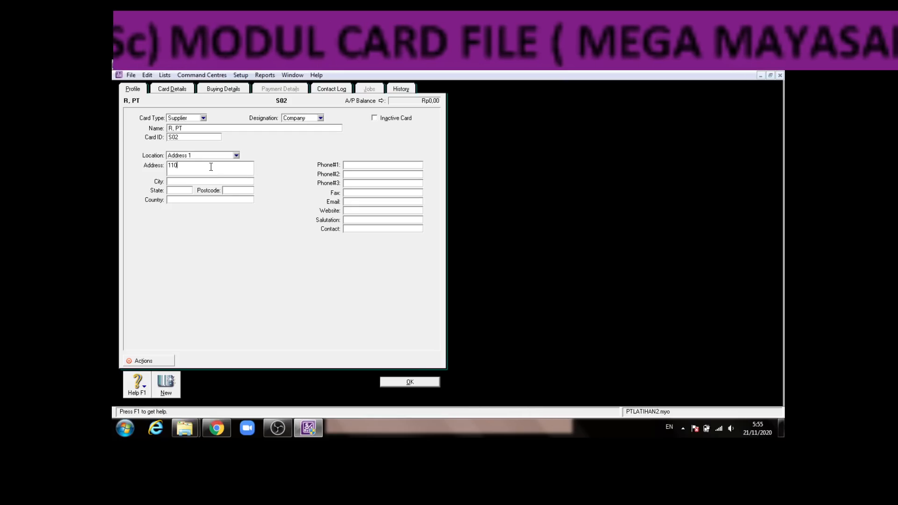
click(308, 429)
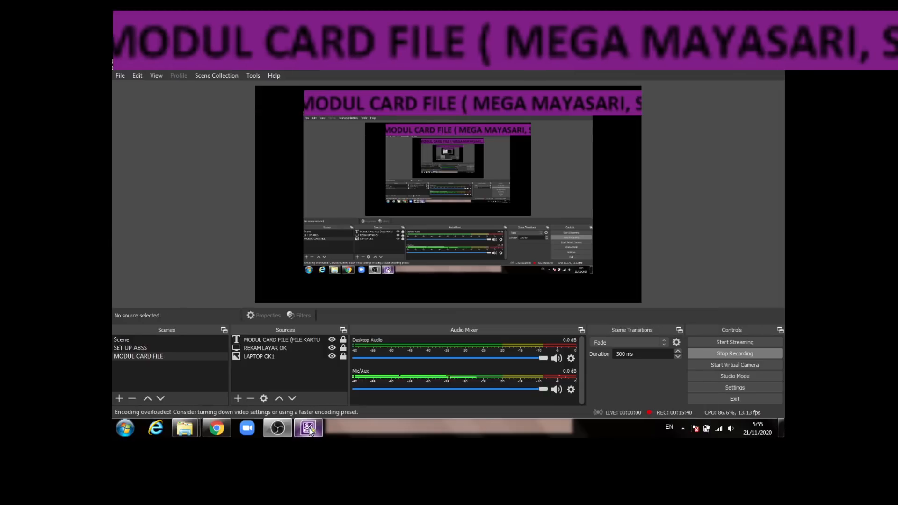
click(308, 429)
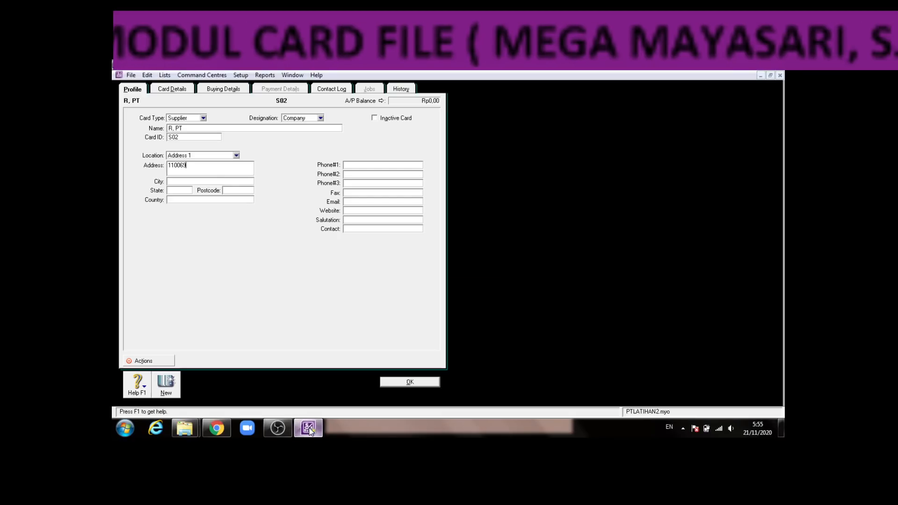
- Check the required layout for PT R in the exercise PDF, set the purchase layout to Item, and start another new card
click(225, 431)
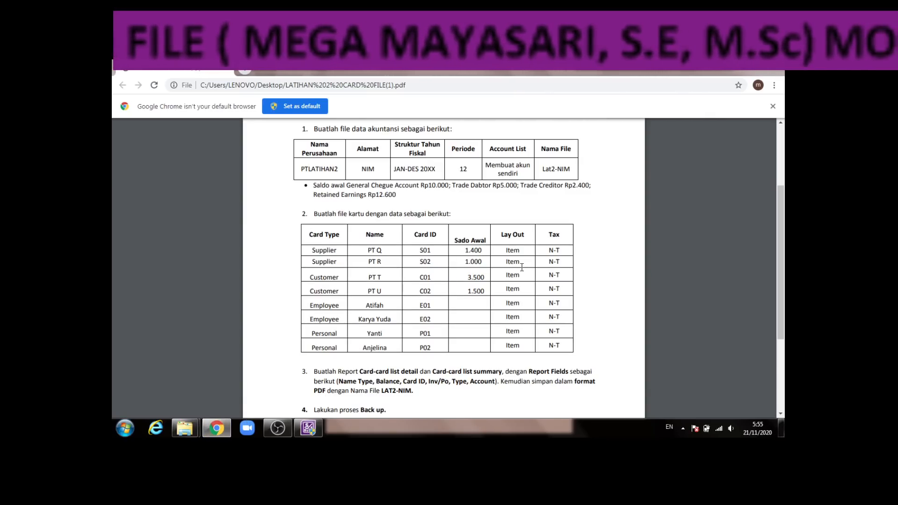
click(309, 429)
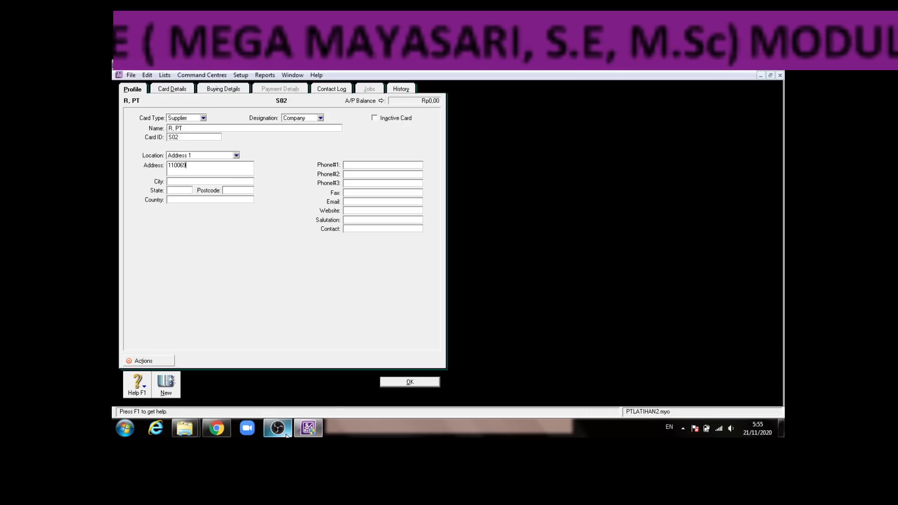
mouse_move(286, 434)
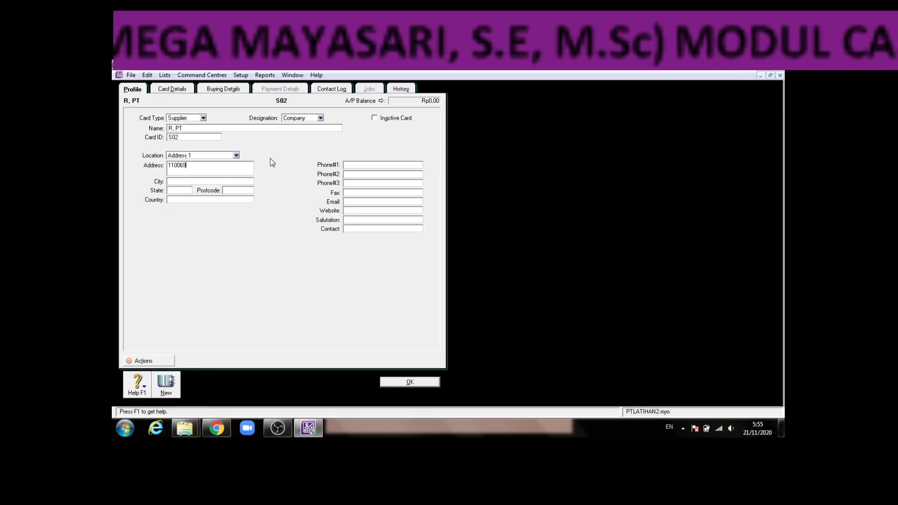
click(183, 87)
click(223, 88)
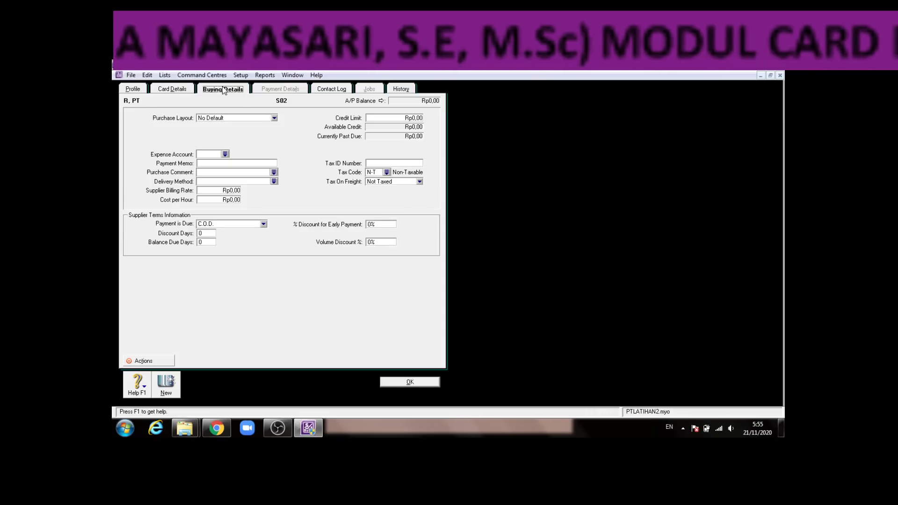
click(274, 119)
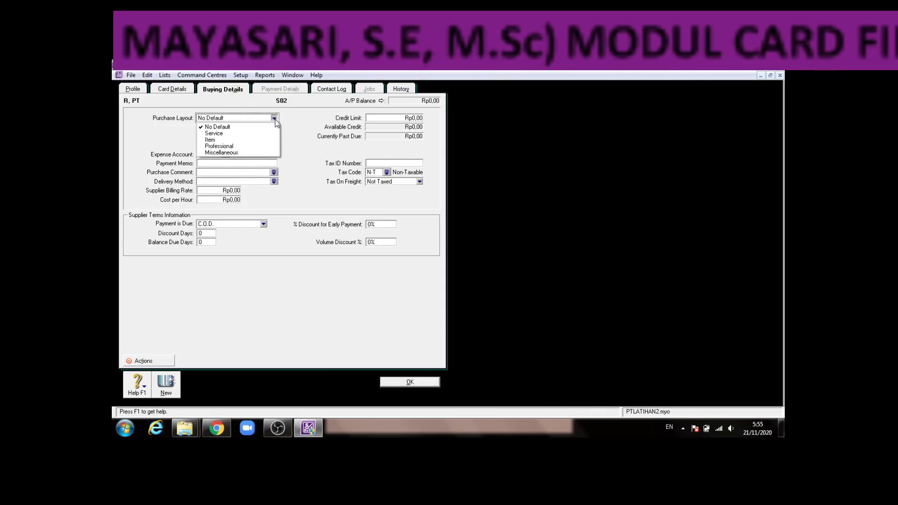
click(257, 136)
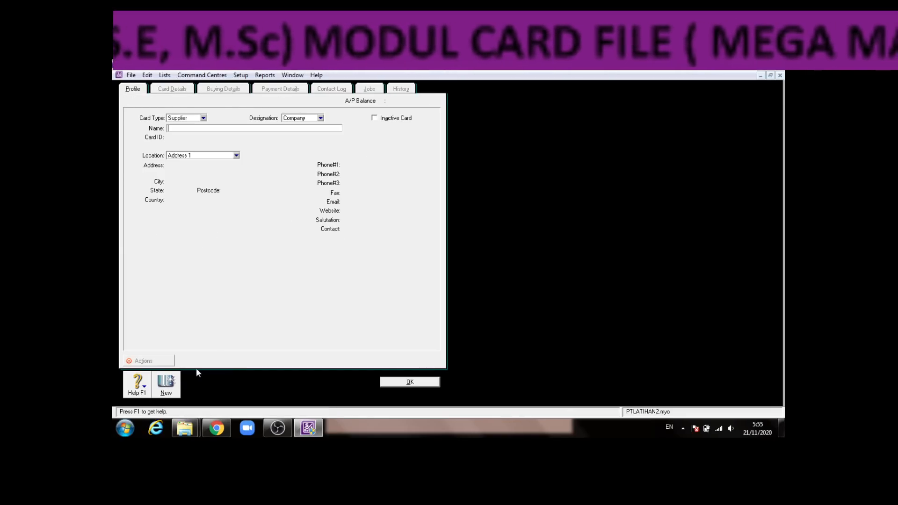
- Look up the first customer in the exercise PDF, change the new card's type to Customer, and name it "T, PT"
click(216, 427)
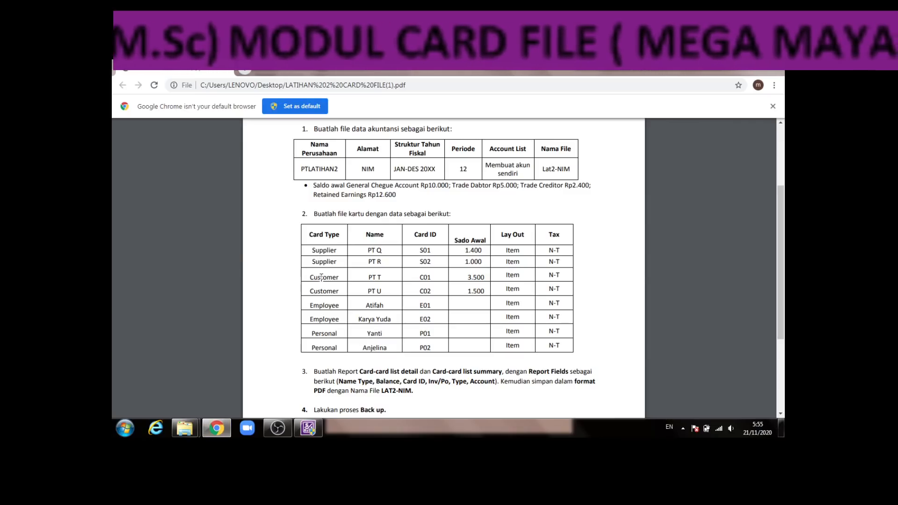
click(308, 427)
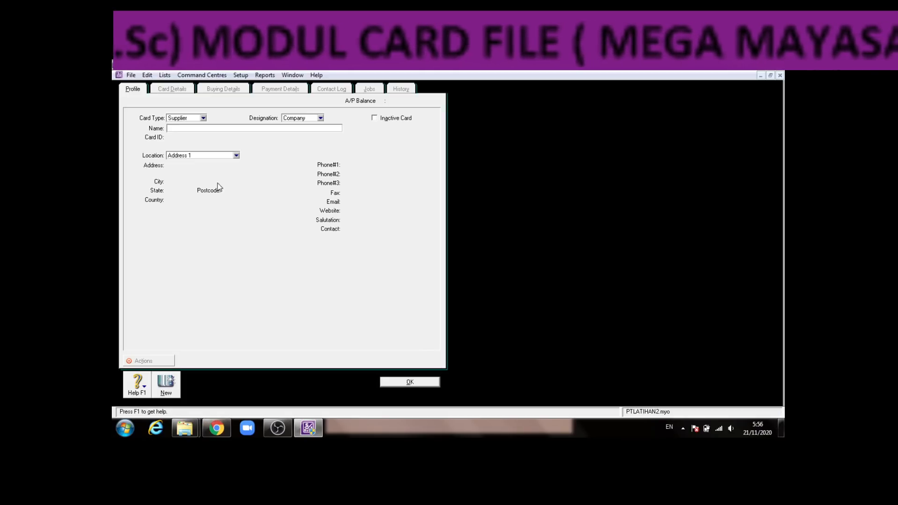
click(204, 118)
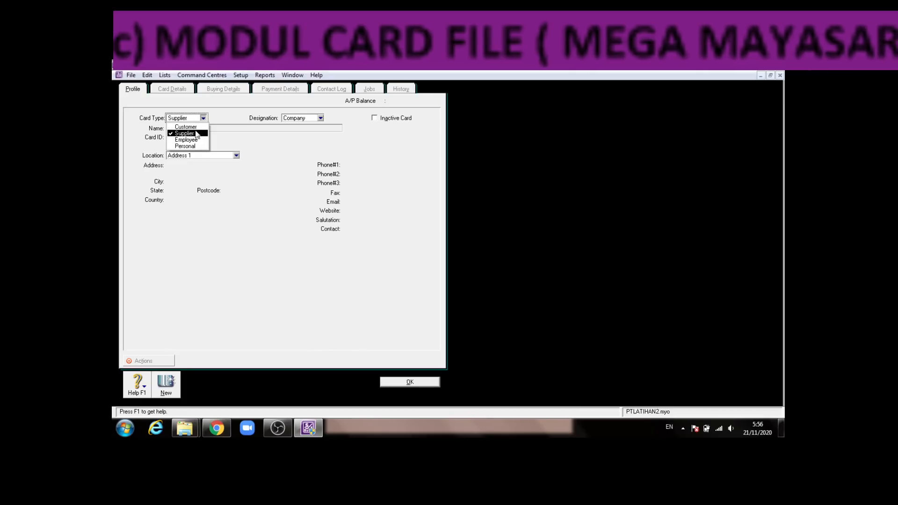
click(185, 127)
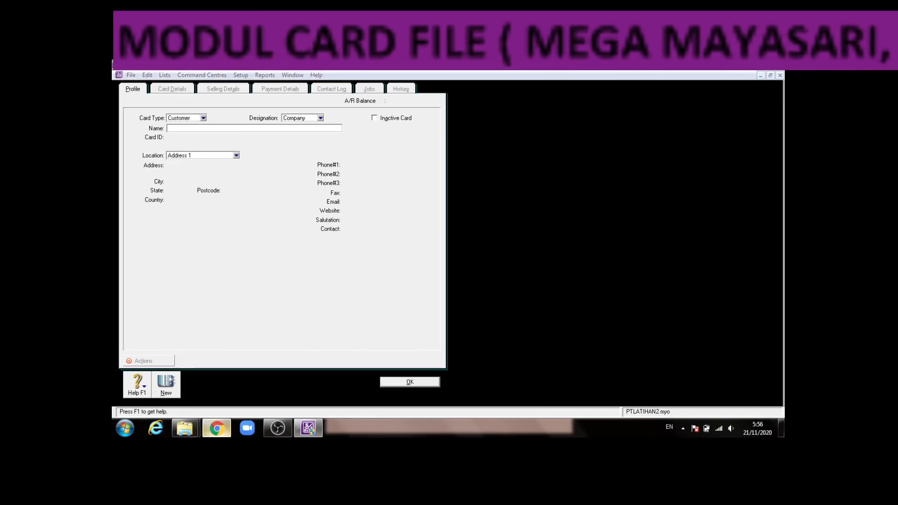
click(216, 428)
click(218, 430)
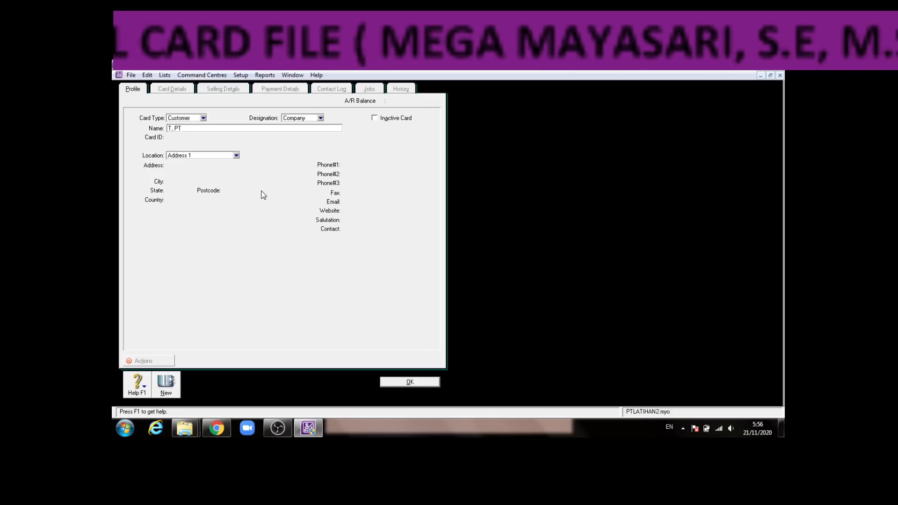
key(Tab)
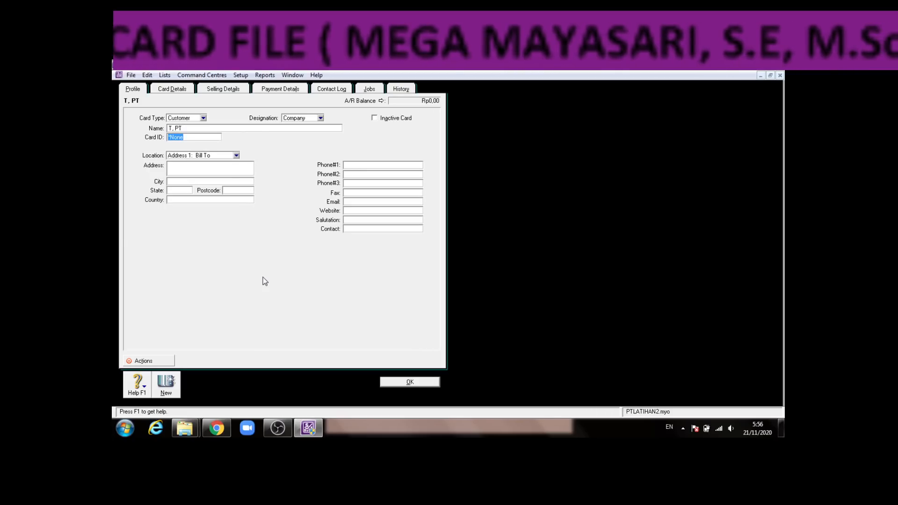
- Look up customer PT T's card ID in the exercise PDF, enter C01, and fill in the address field
click(220, 425)
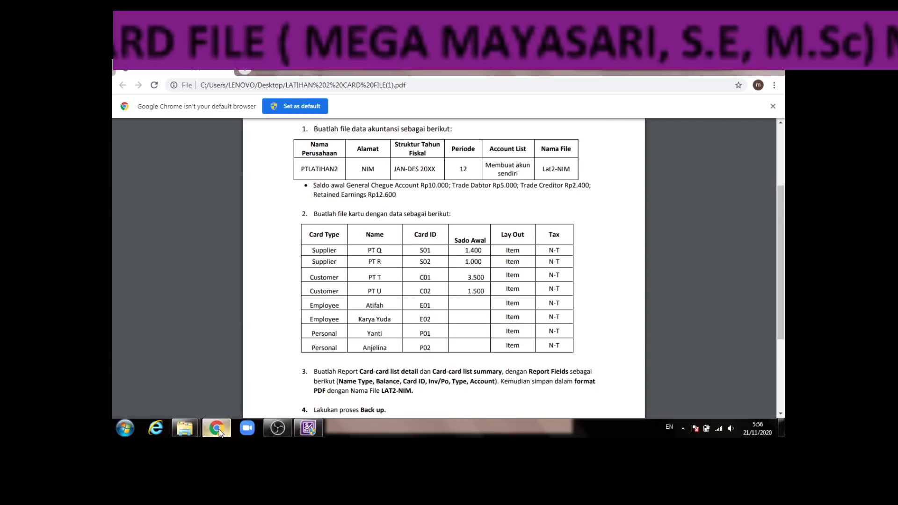
click(219, 431)
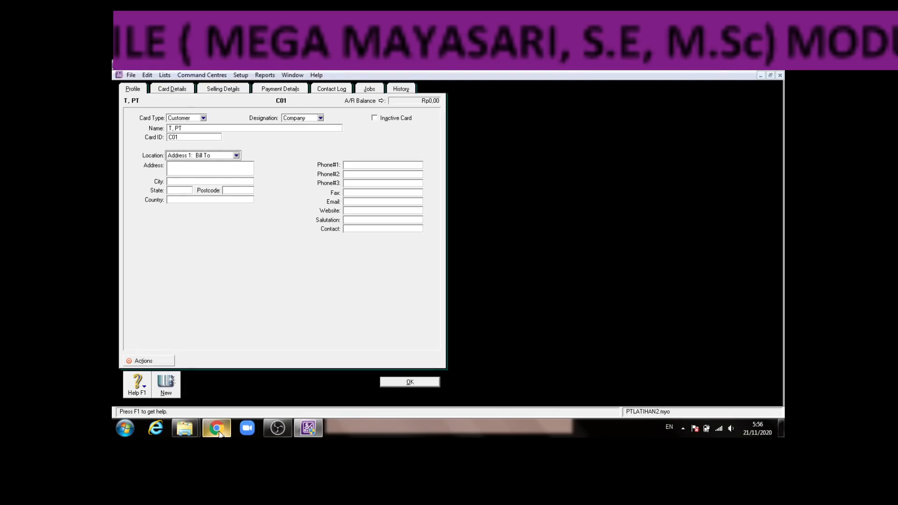
mouse_move(277, 429)
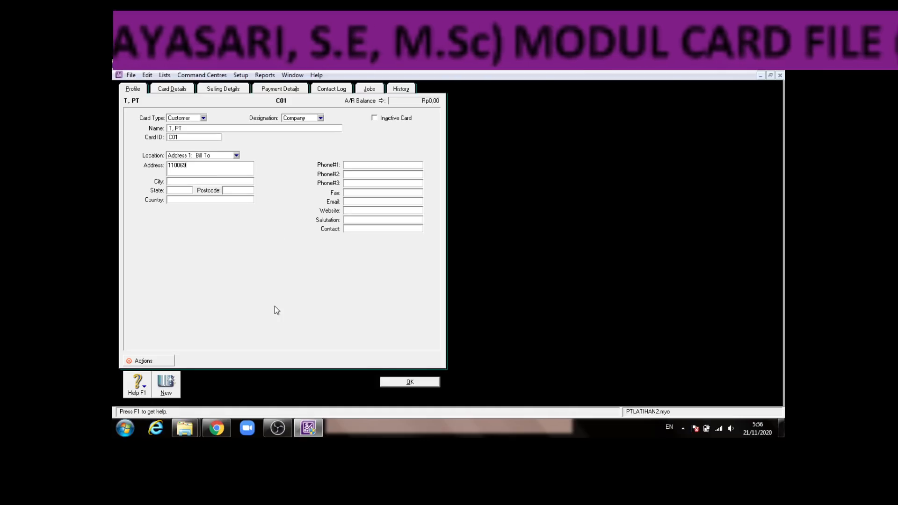
- Check the required layout for PT T in the exercise PDF and set the customer's sale layout to Item
click(222, 432)
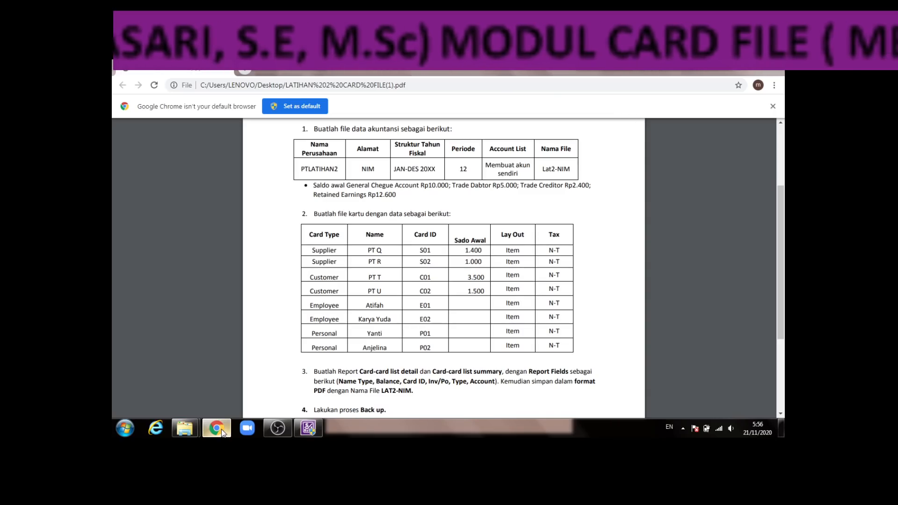
click(216, 429)
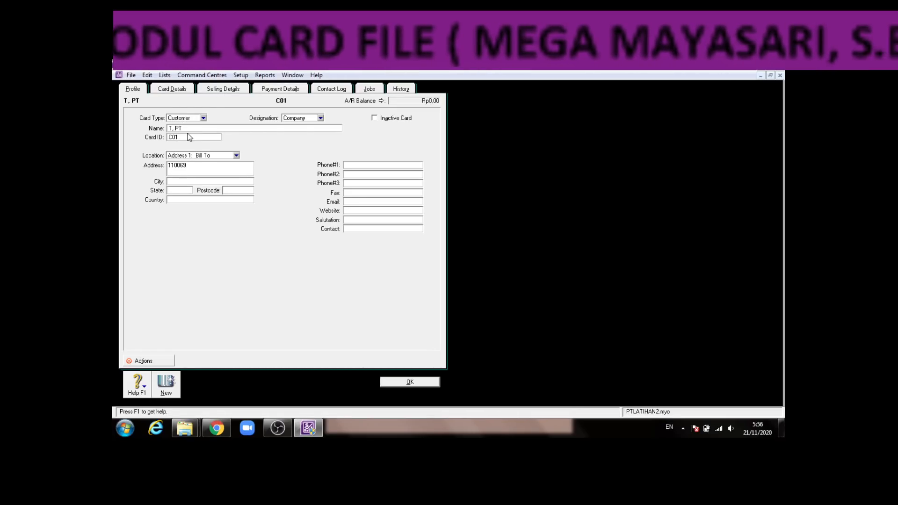
click(223, 90)
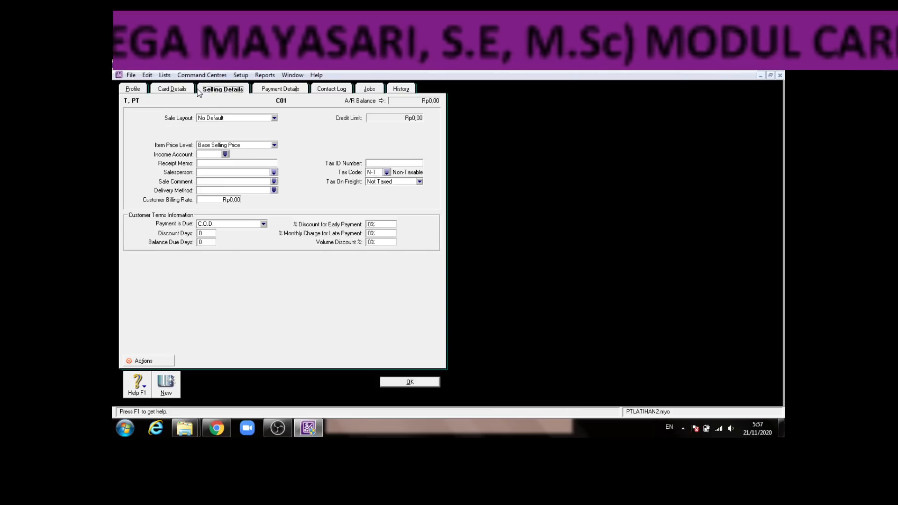
click(218, 428)
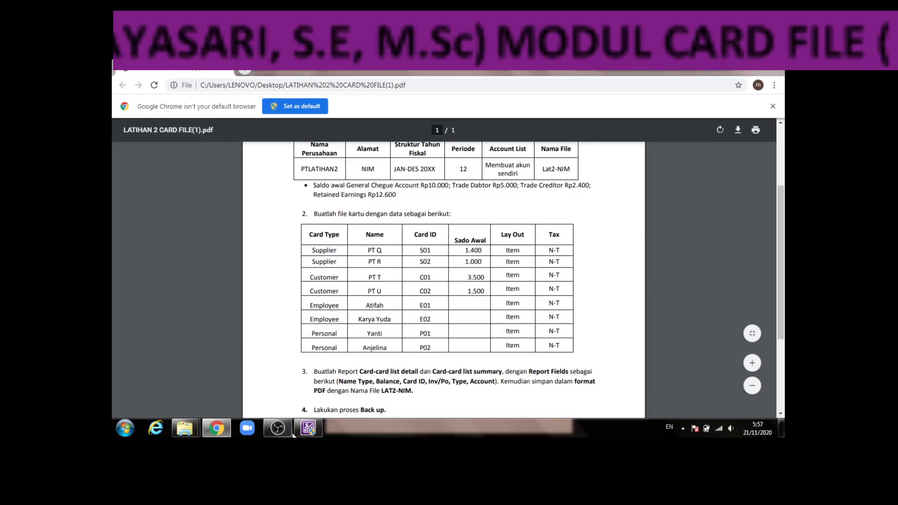
click(308, 428)
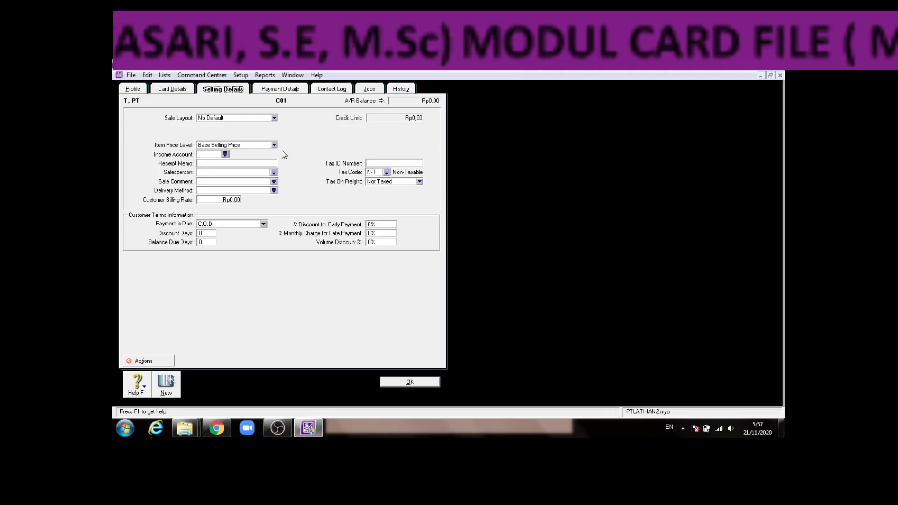
click(275, 119)
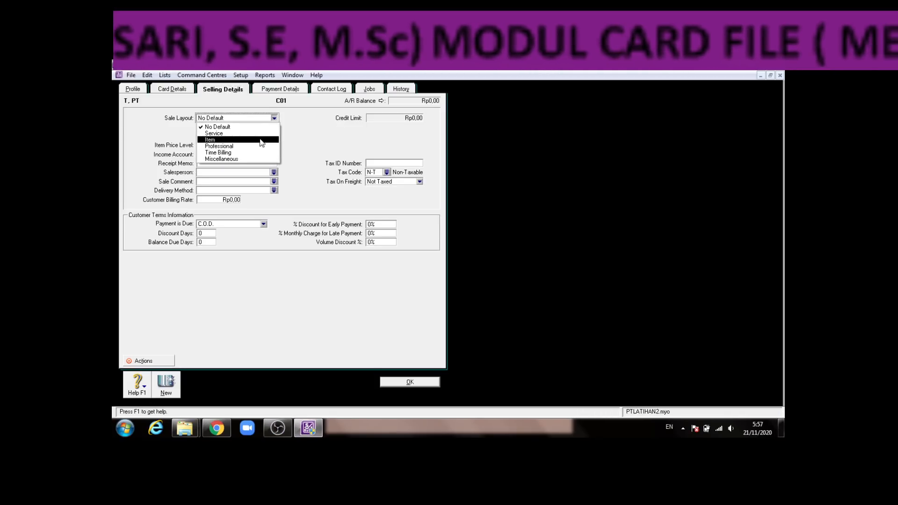
click(262, 140)
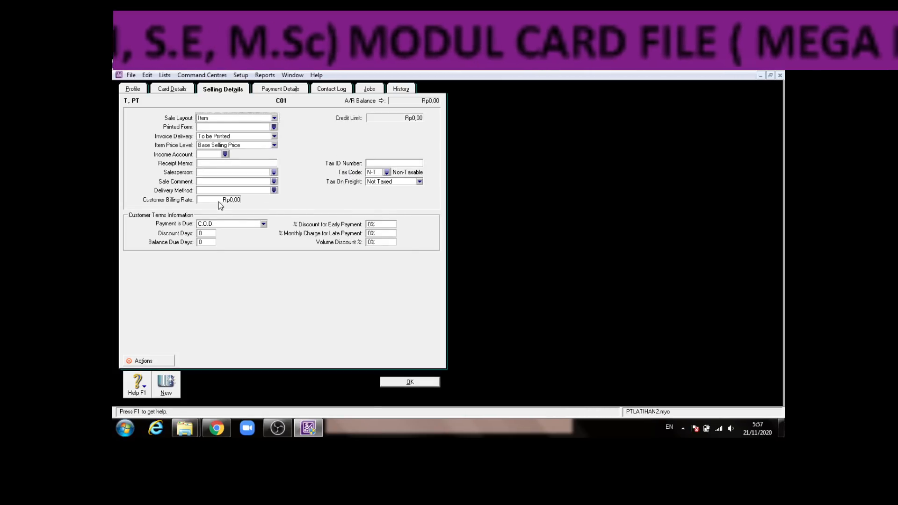
- Create a new payment method named TRANSFER with method type Other from PT T's payment details
click(293, 89)
click(273, 121)
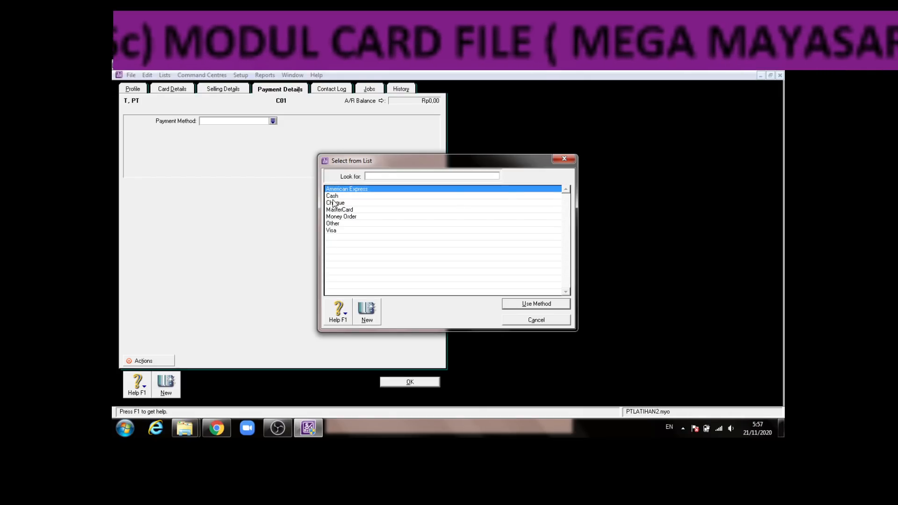
click(341, 203)
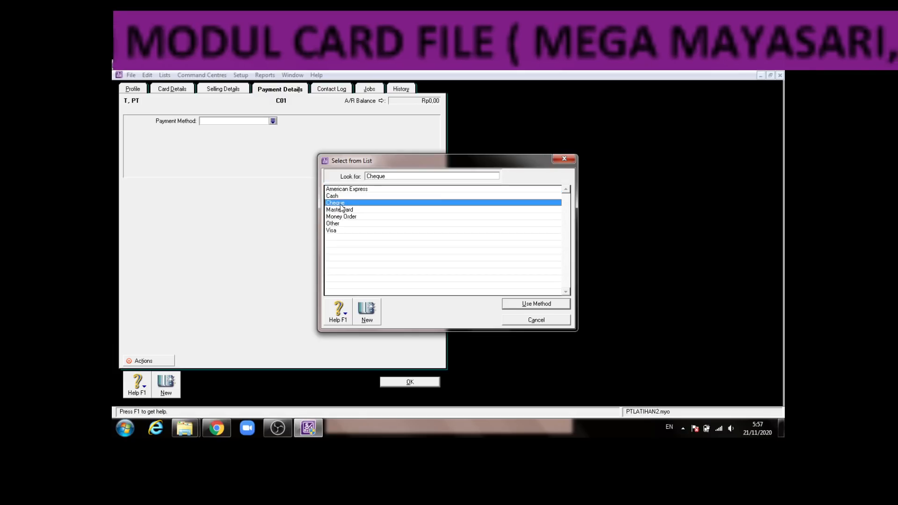
click(336, 197)
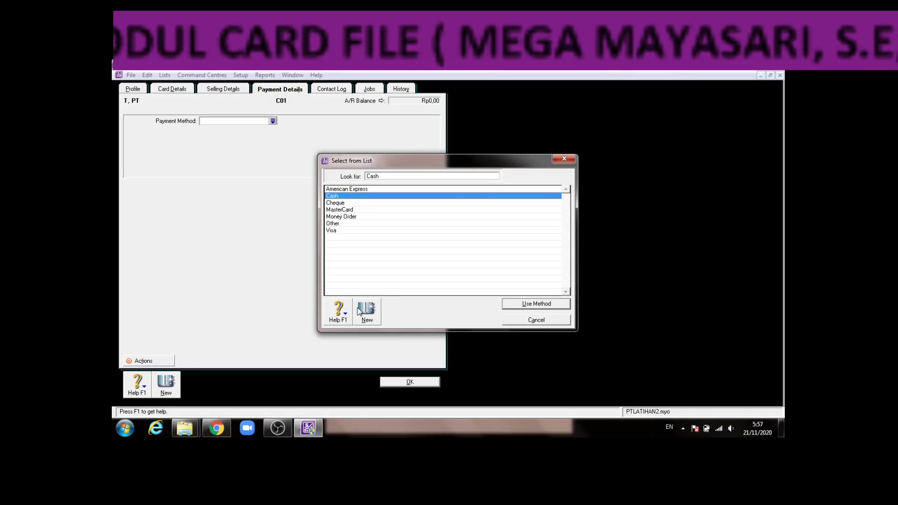
click(367, 321)
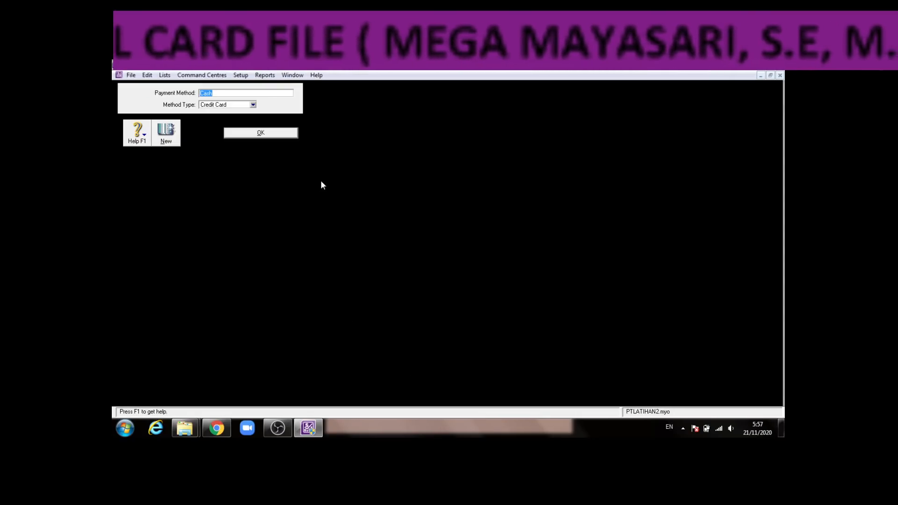
text(TRANFER)
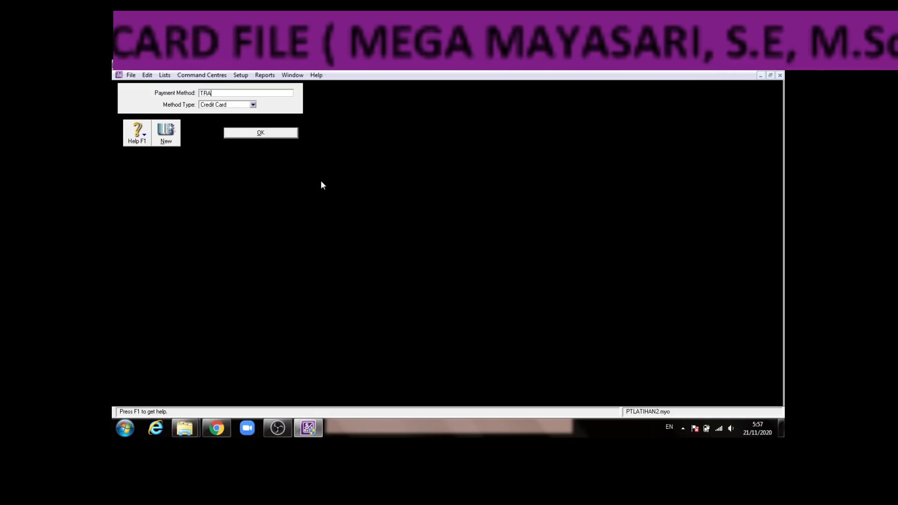
click(216, 93)
text(S)
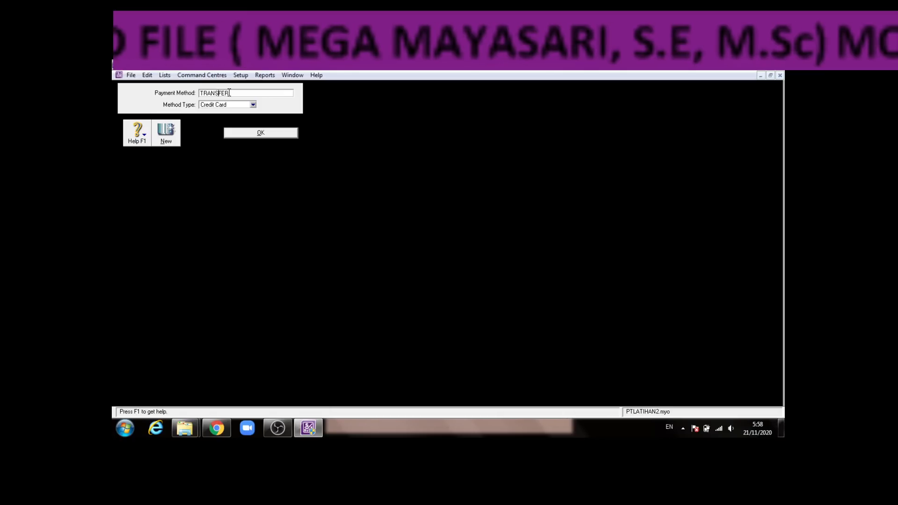
click(253, 105)
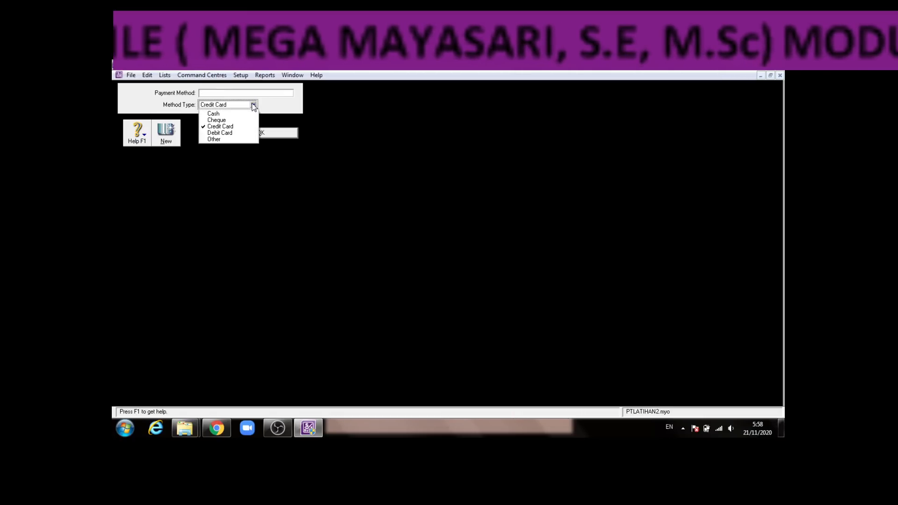
click(223, 140)
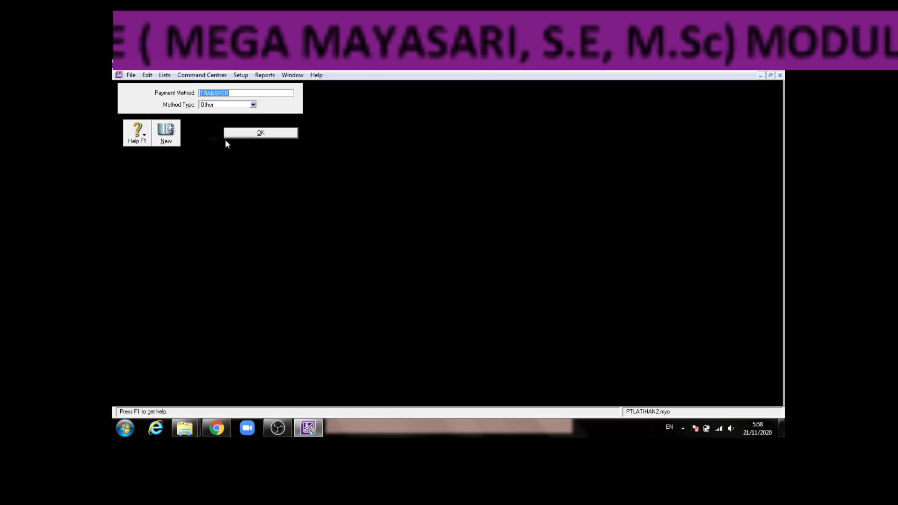
click(245, 133)
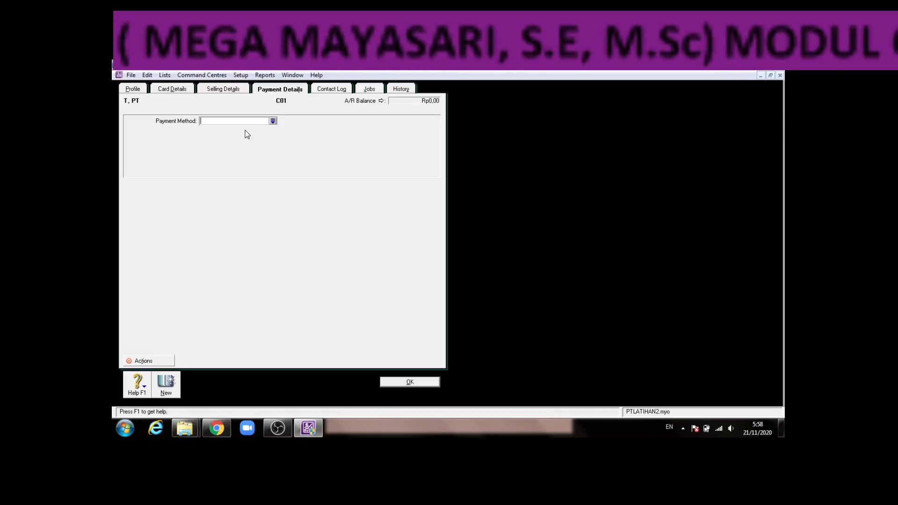
- Assign TRANSFER as the payment method for customer PT T
click(273, 121)
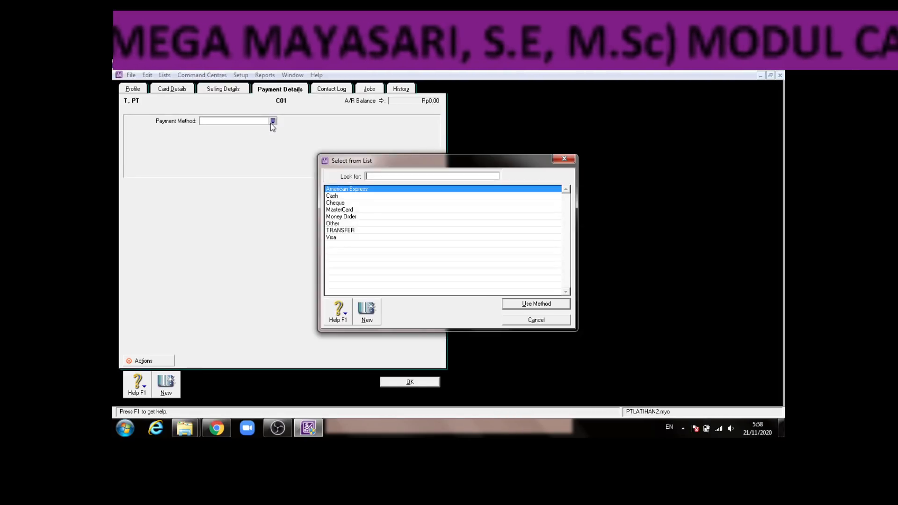
click(358, 231)
click(533, 304)
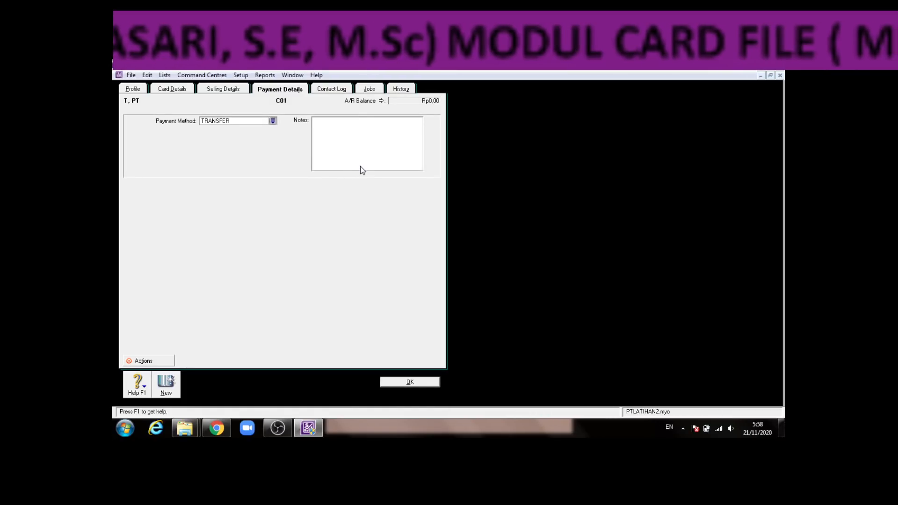
- Review PT T's contact log, jobs, history and card details, then return to the card's profile
click(331, 89)
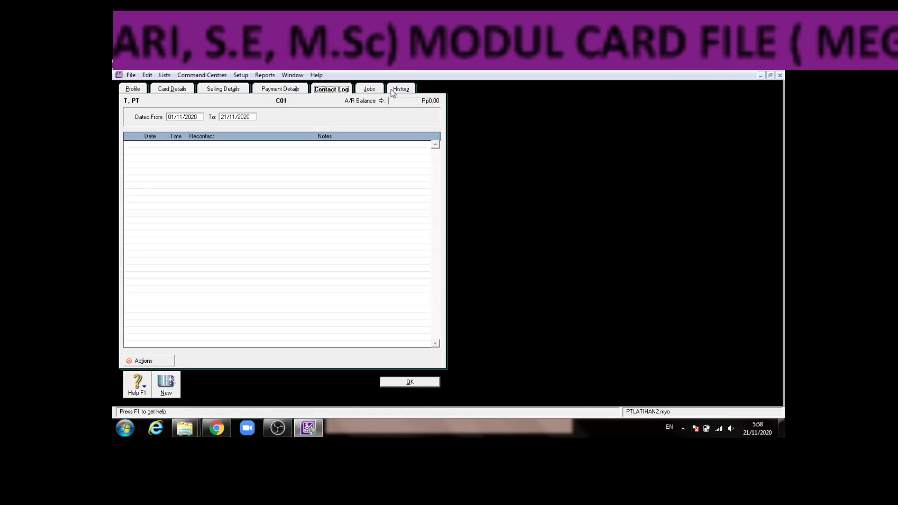
click(370, 89)
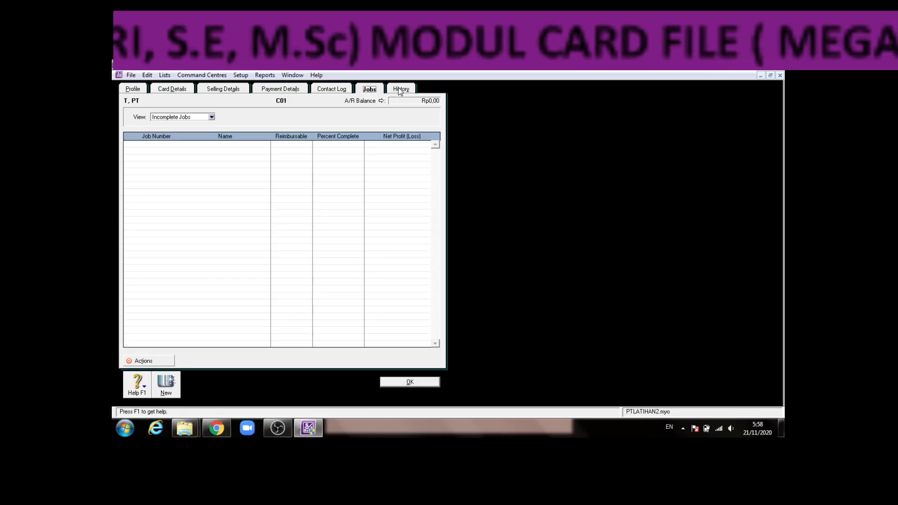
click(399, 88)
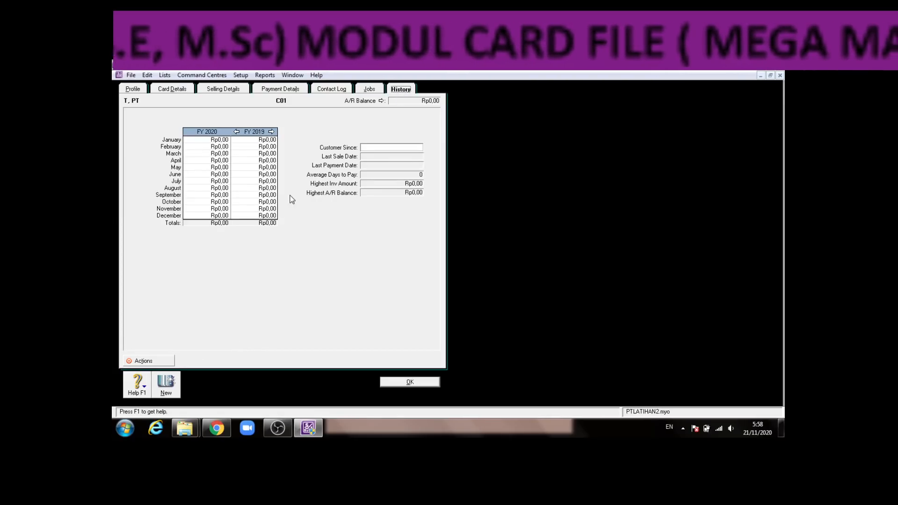
click(373, 92)
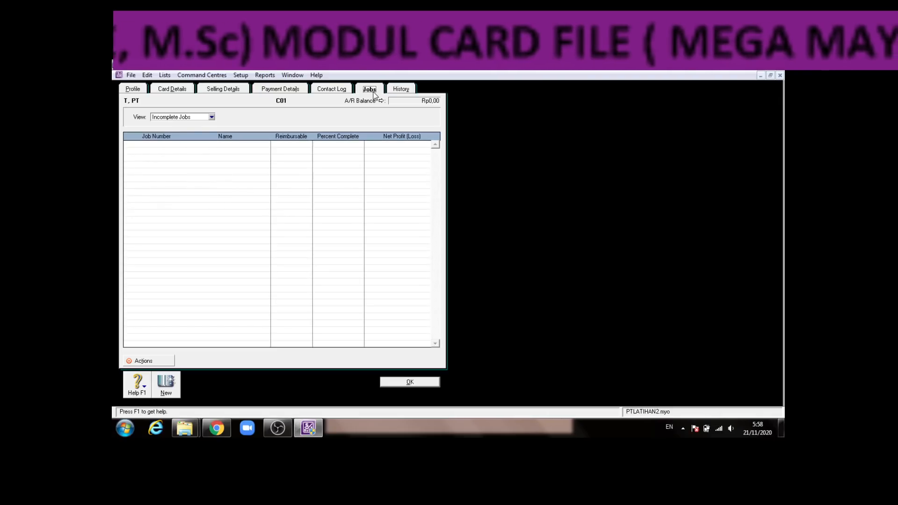
click(177, 90)
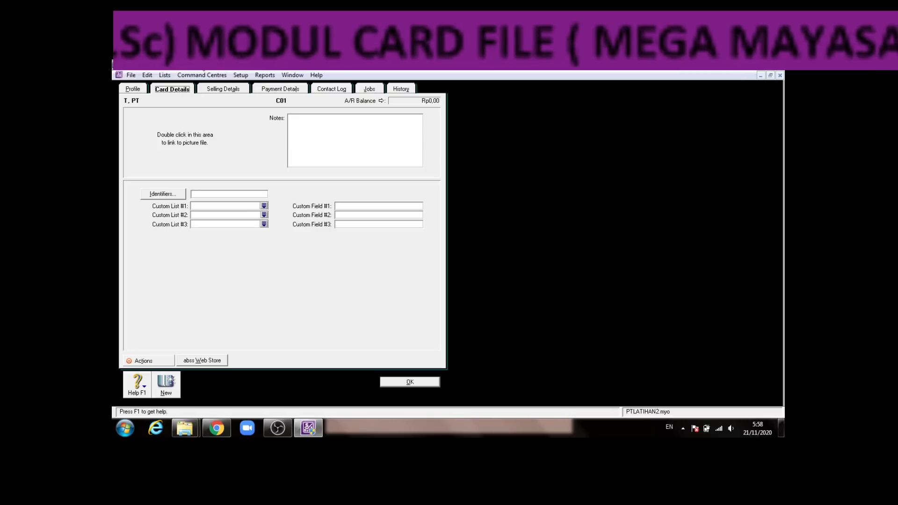
click(140, 90)
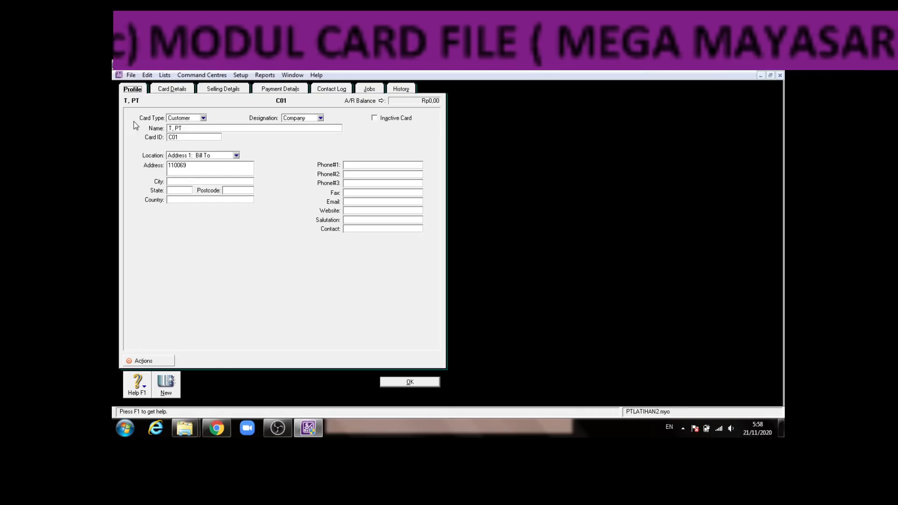
- Examine the actions offered for customer PT T, opening its sales invoice entry form and closing it without recording a sale
click(141, 363)
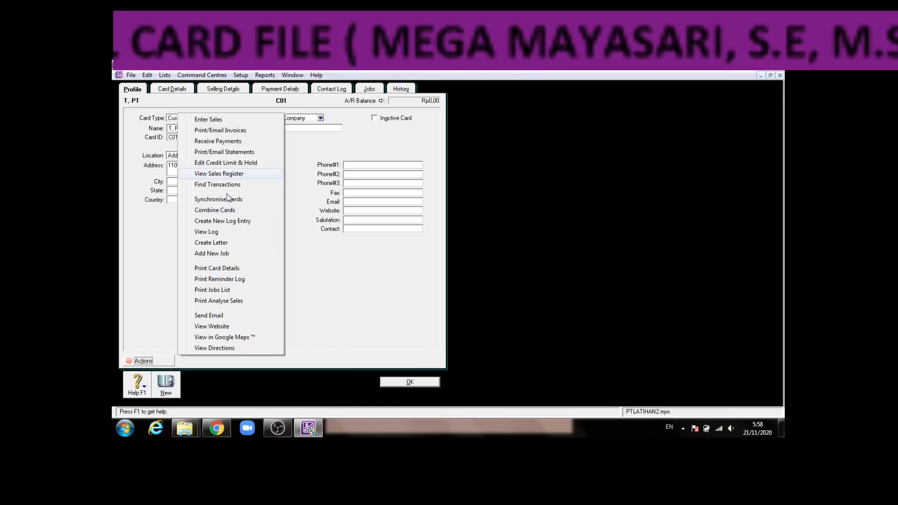
click(211, 119)
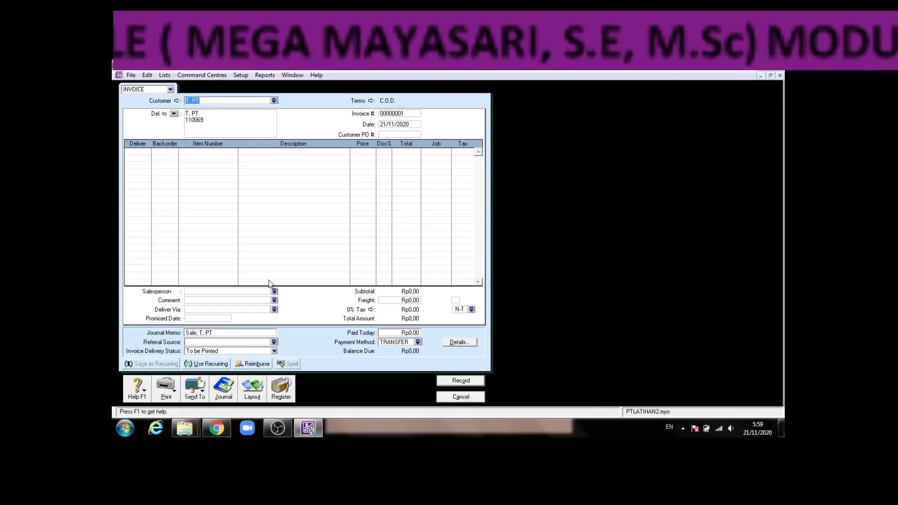
click(780, 76)
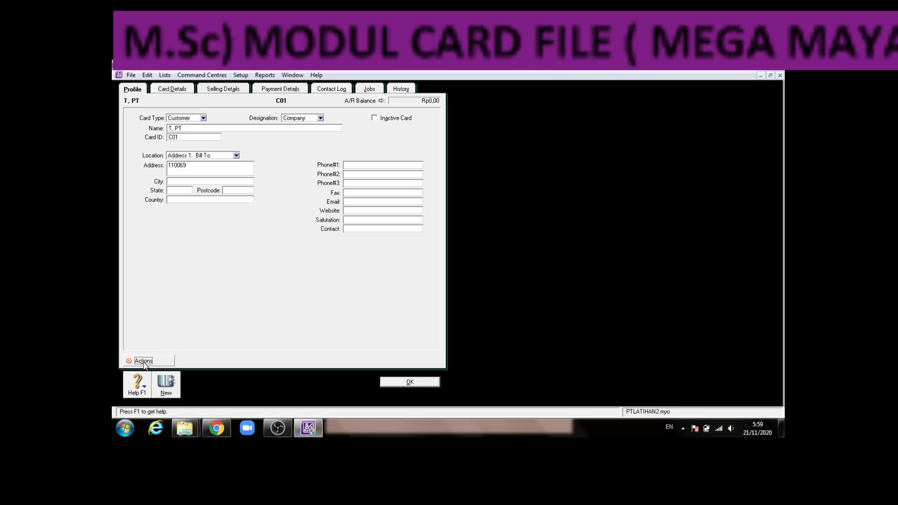
click(143, 361)
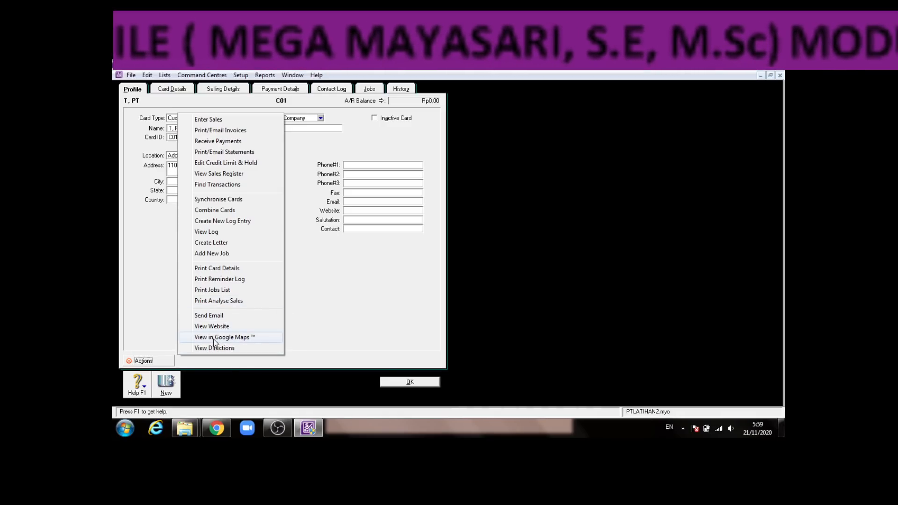
click(338, 285)
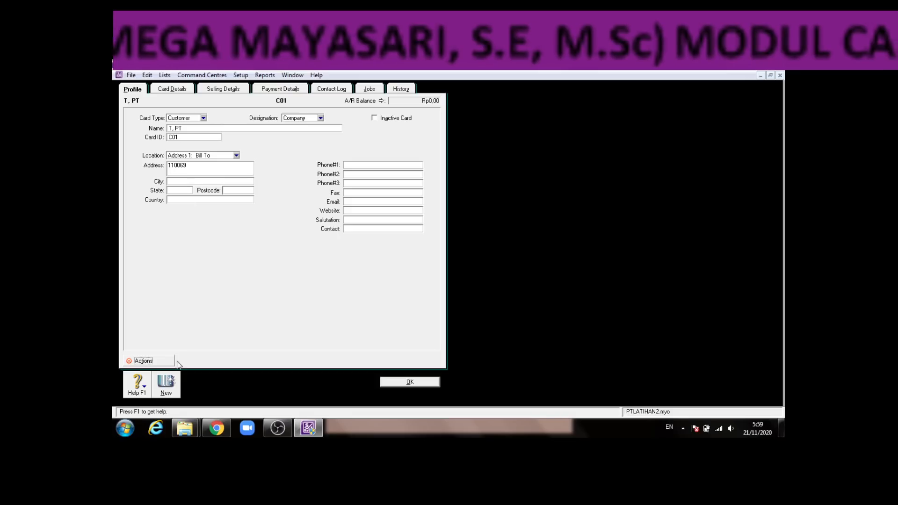
- Start a new customer card, check the next entry in the exercise PDF, and name the card U, PT
click(166, 386)
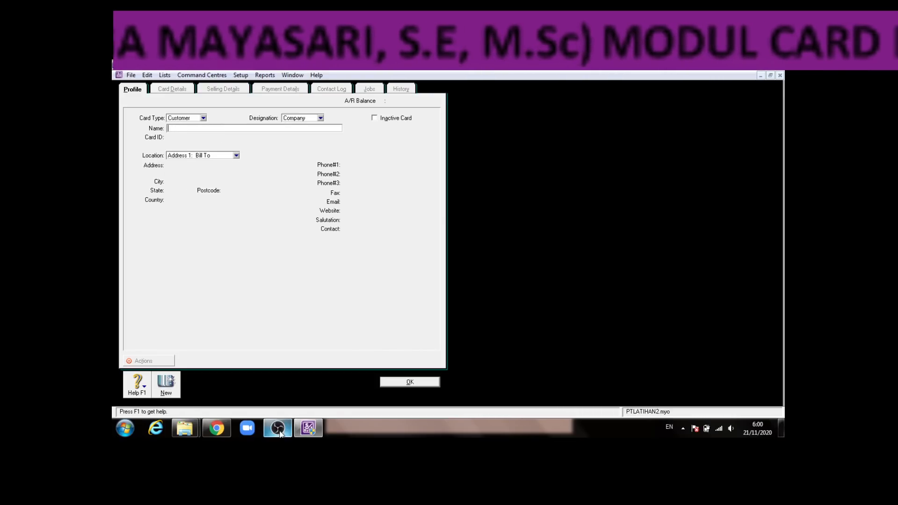
click(309, 429)
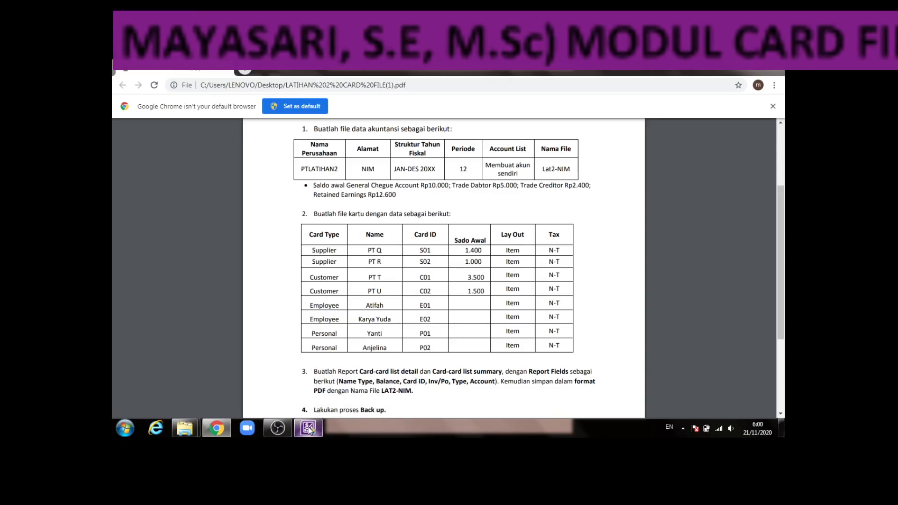
click(308, 429)
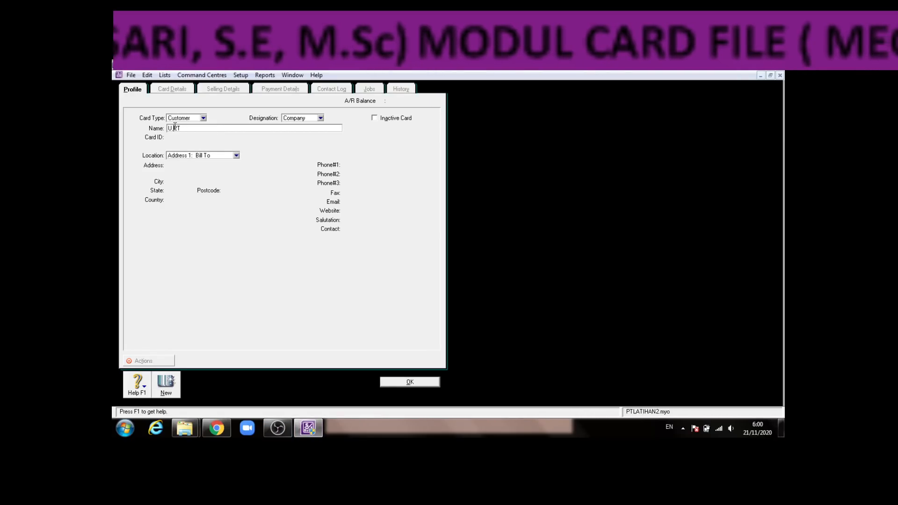
key(Tab)
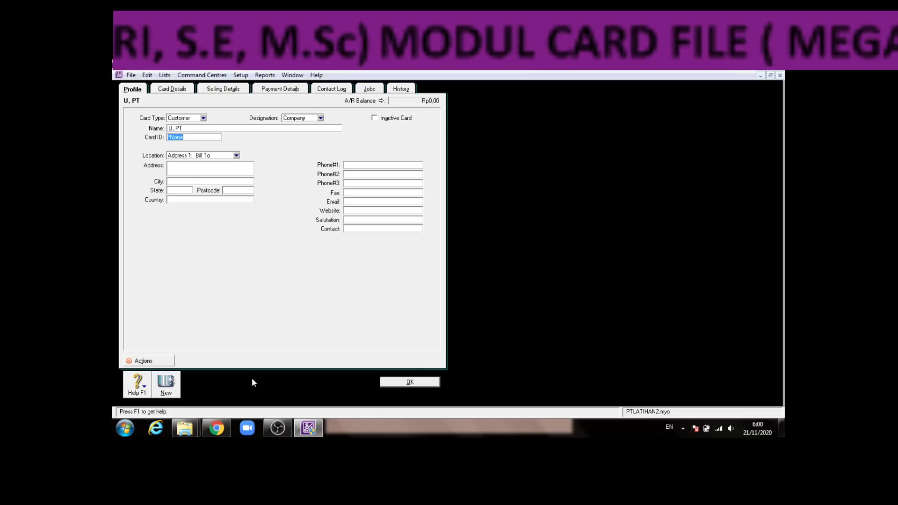
- Check U, PT's card ID in the exercise PDF, set it to C02 and fill in the customer's address
click(216, 429)
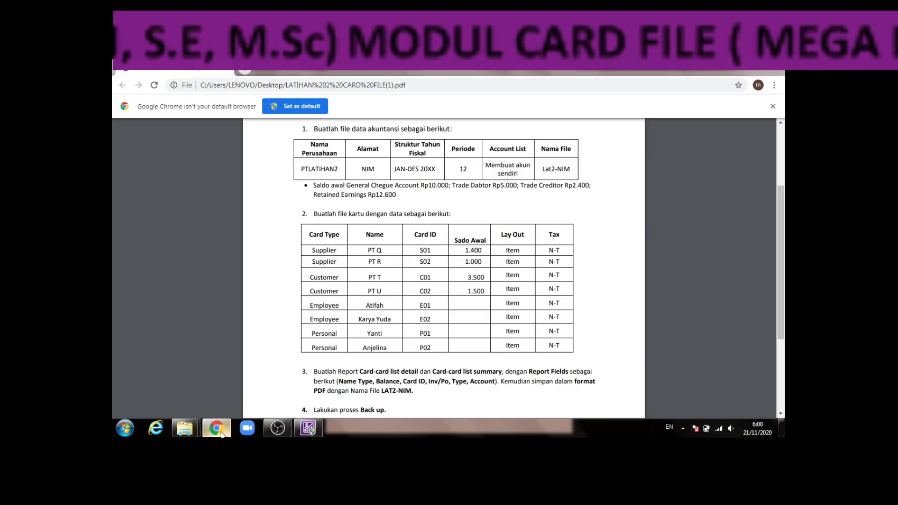
click(222, 434)
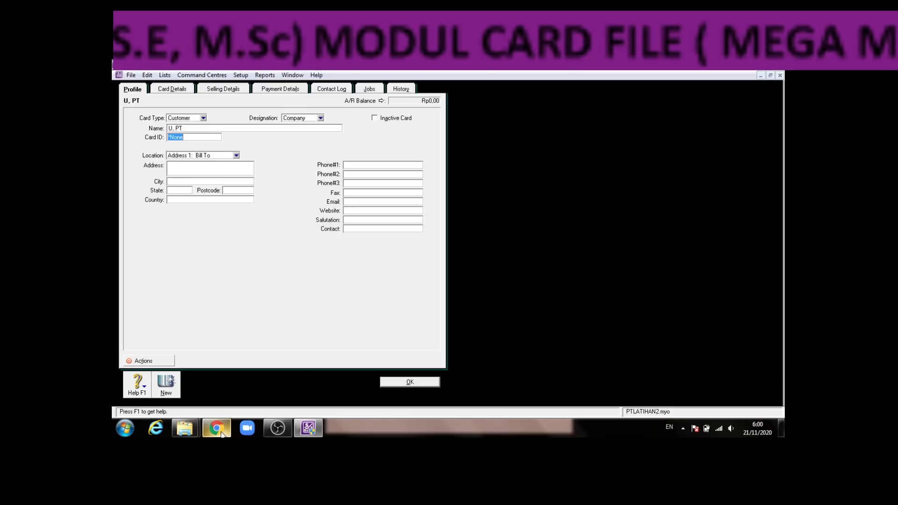
text(C0)
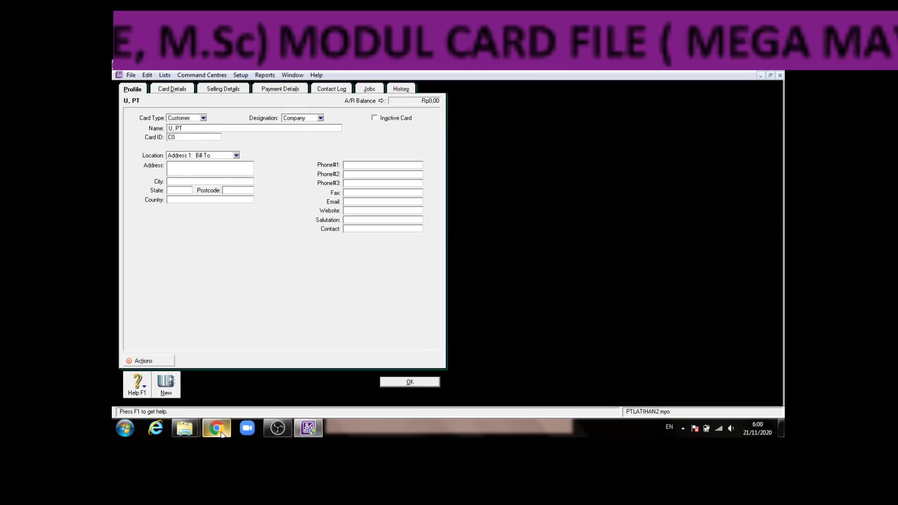
text(2)
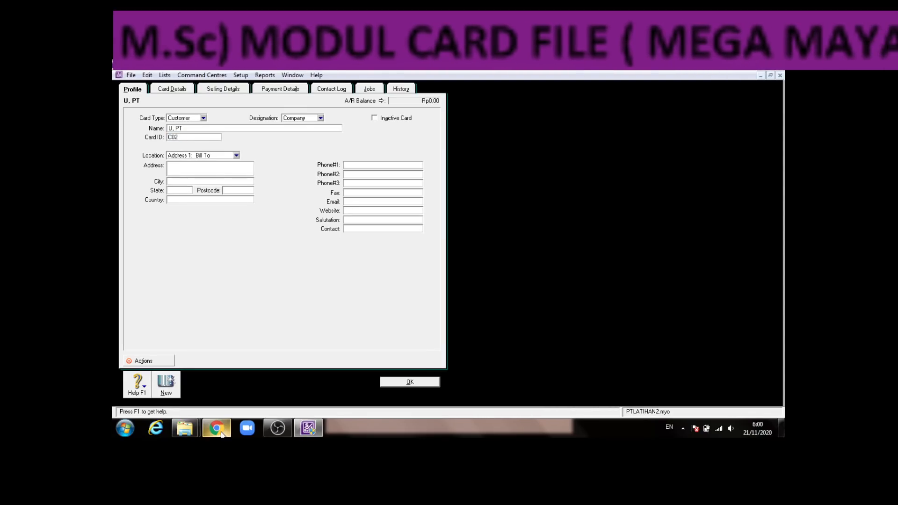
key(Tab)
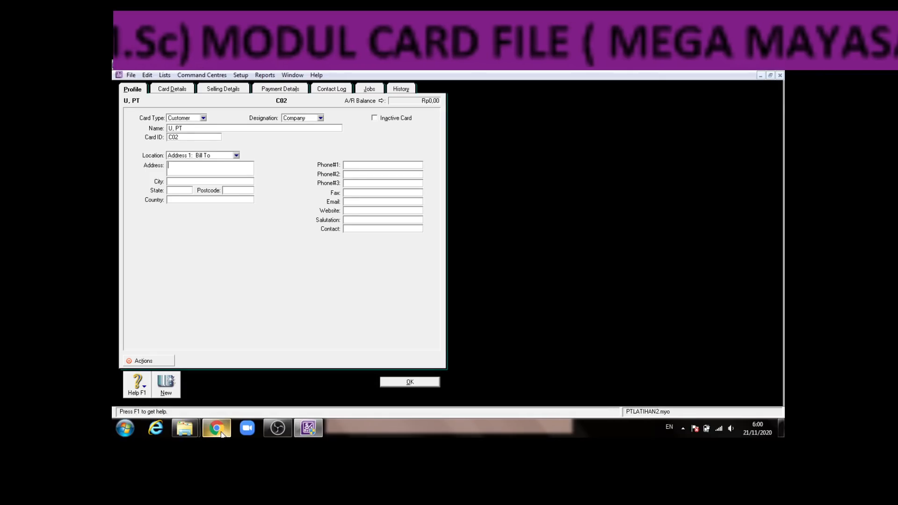
text(11)
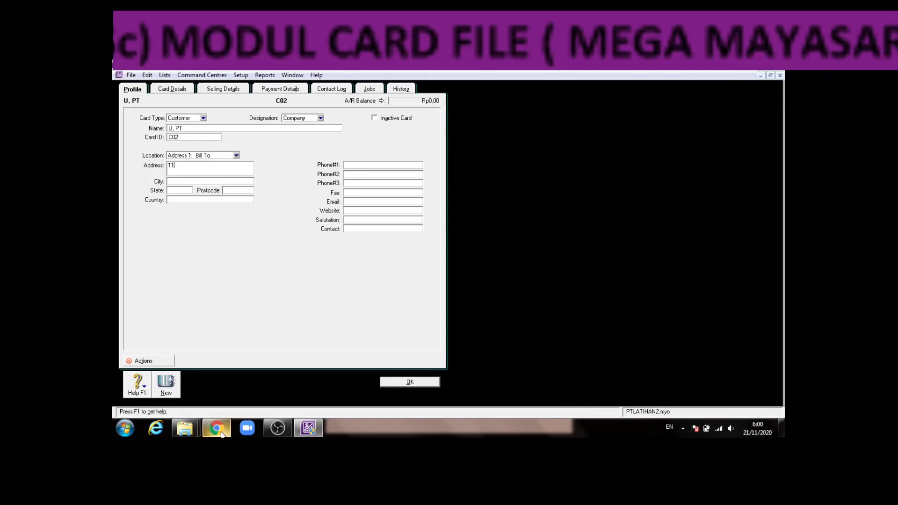
text(0069)
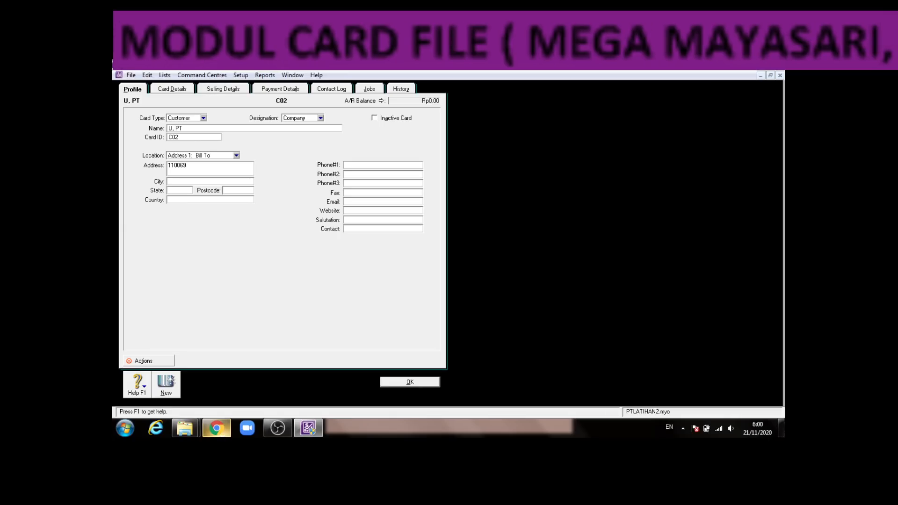
- Set the sale layout of customer U, PT to Item and save the card
click(223, 89)
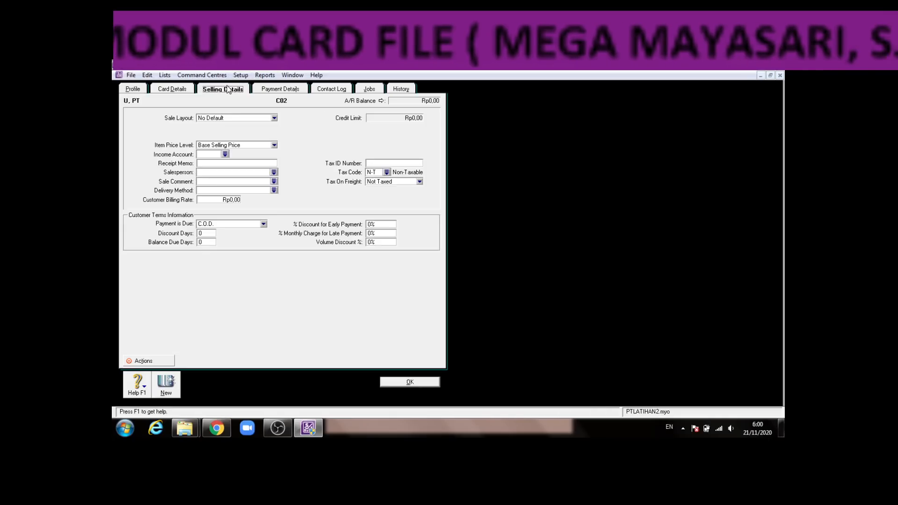
click(236, 118)
click(232, 141)
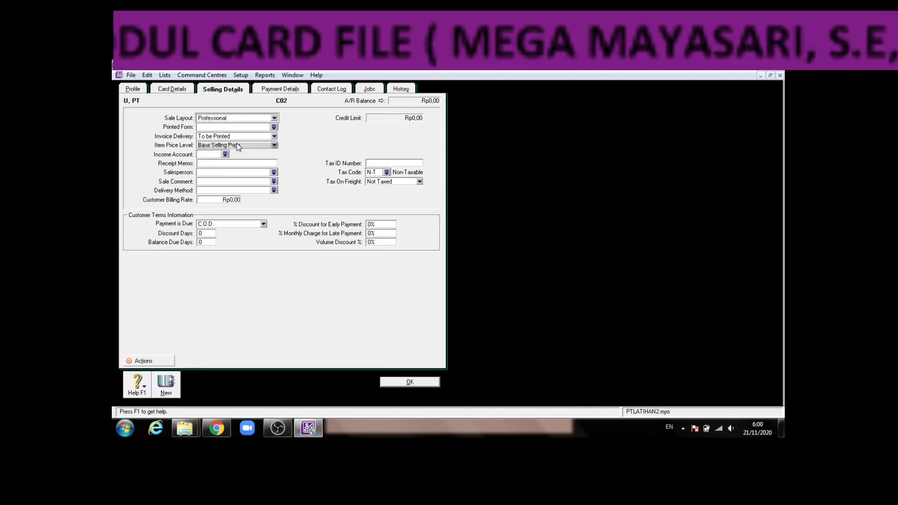
click(236, 118)
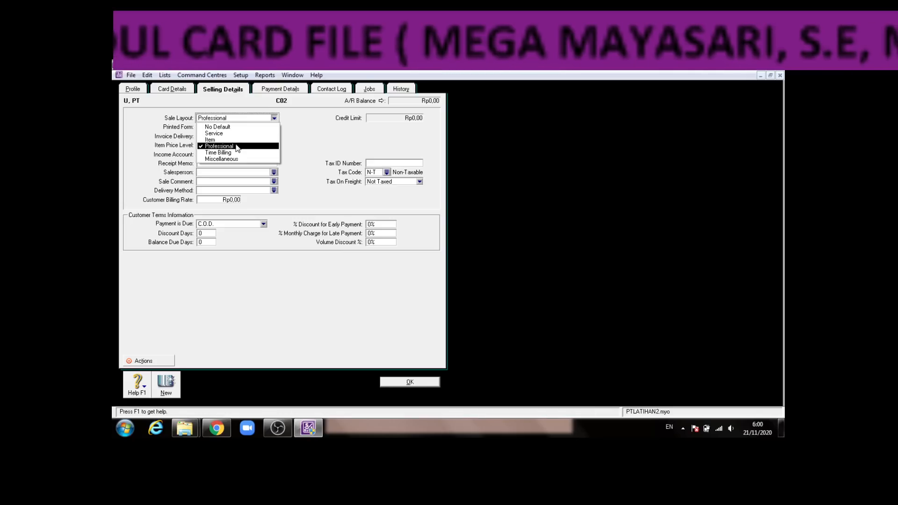
click(219, 139)
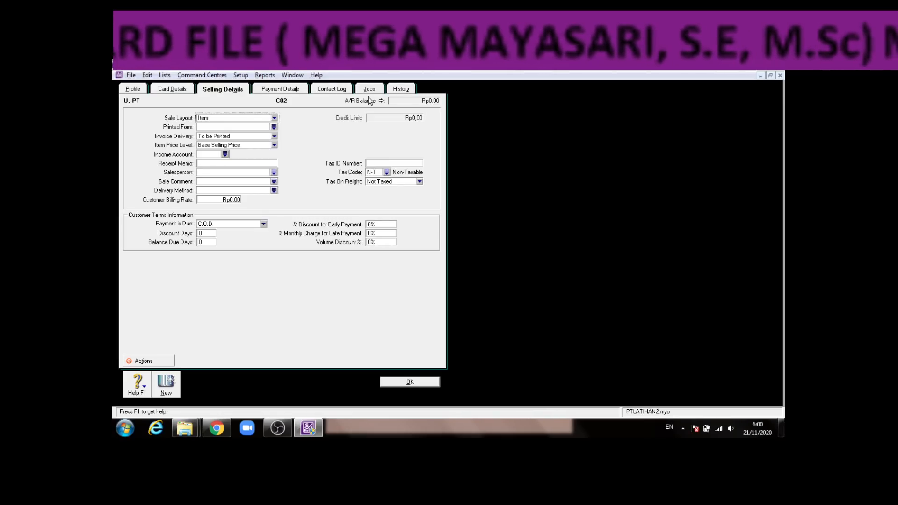
key(Return)
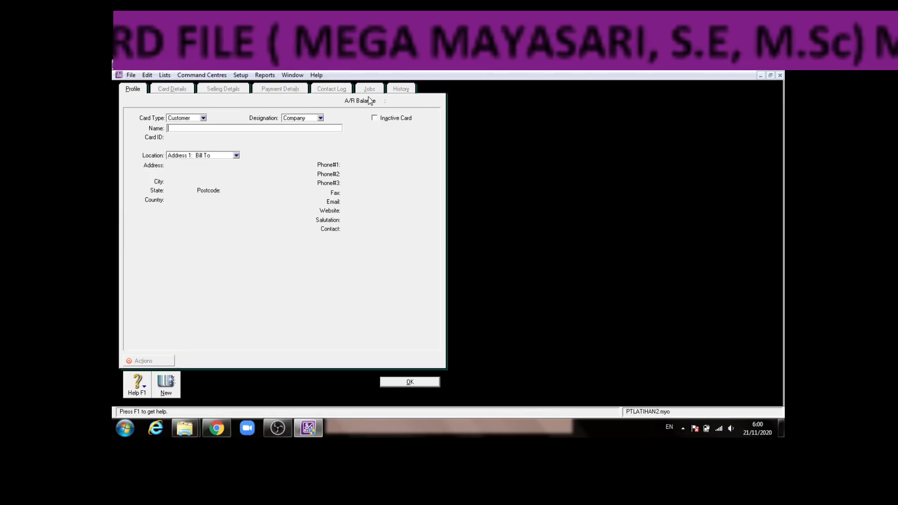
- Switch to the exercise PDF in Chrome and review the table of required cards
click(310, 430)
click(310, 430)
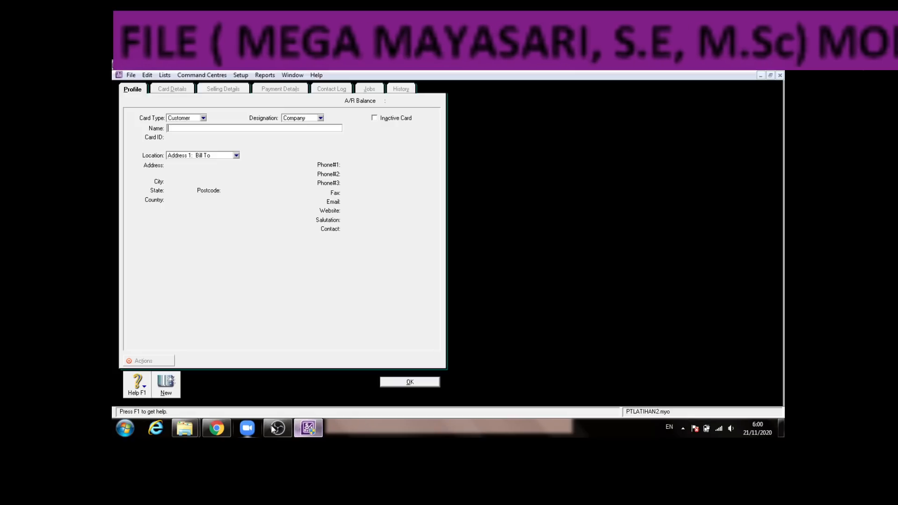
click(222, 433)
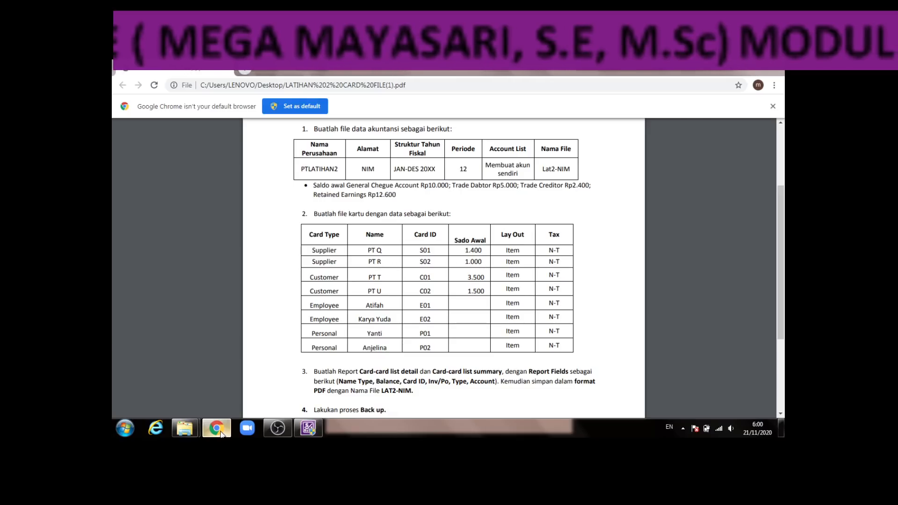
mouse_move(275, 435)
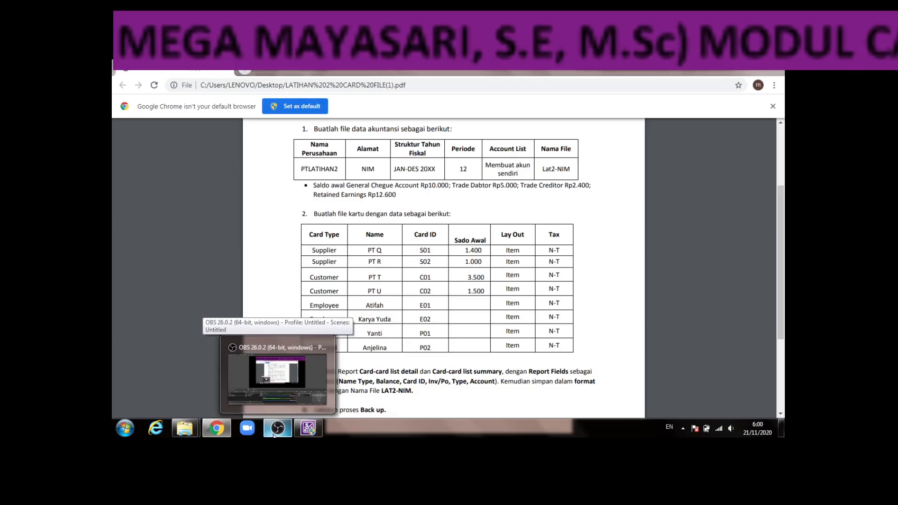
right_click(273, 434)
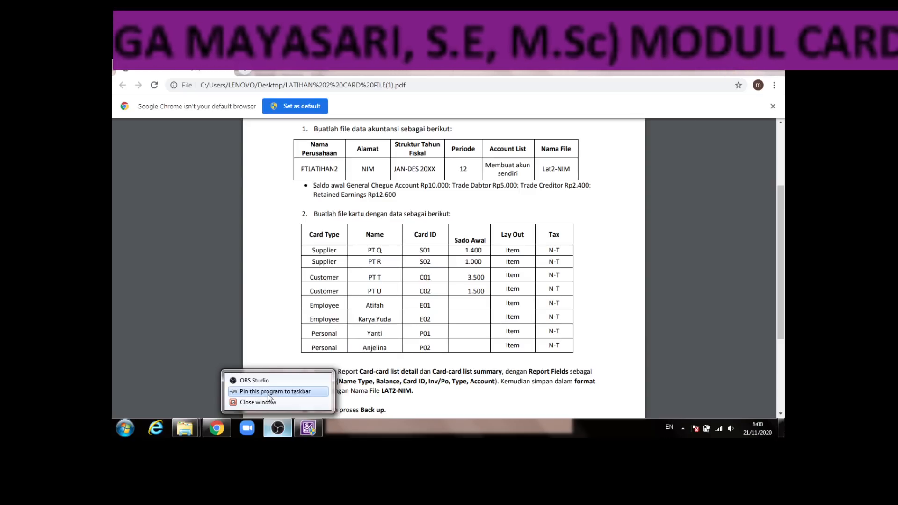
click(268, 394)
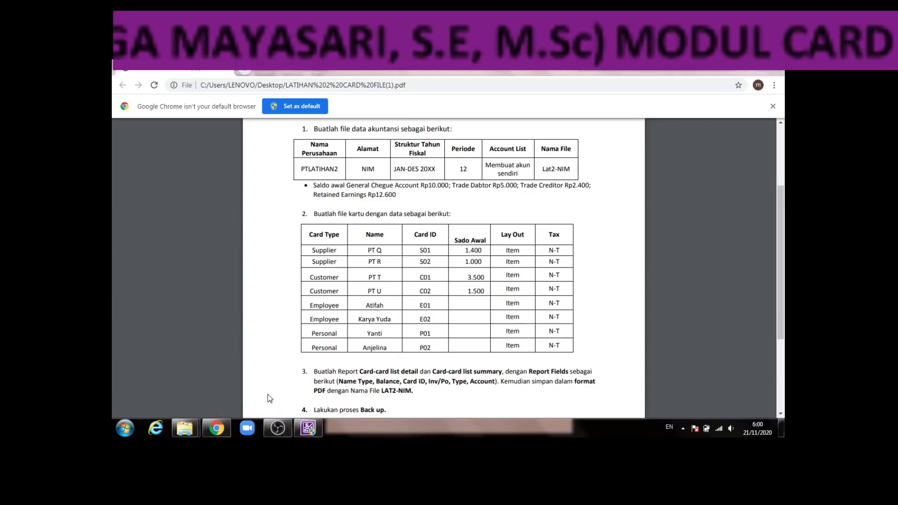
click(217, 431)
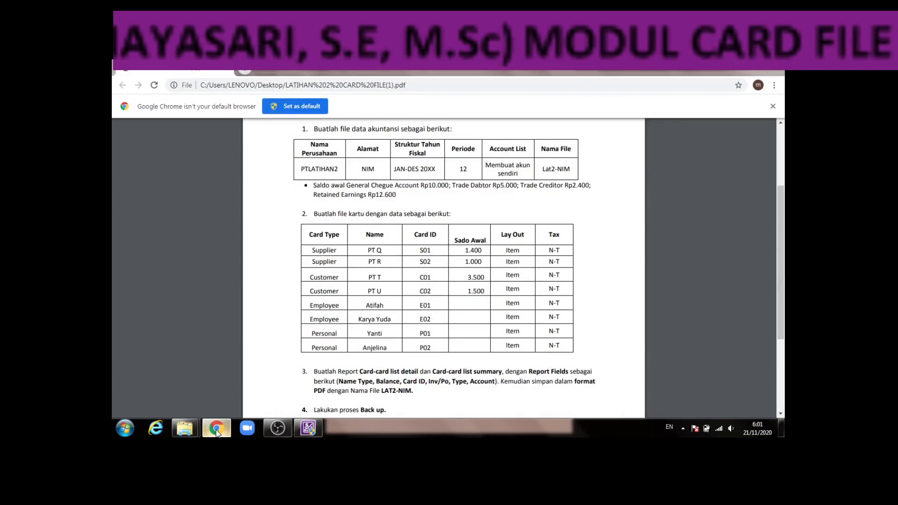
click(216, 430)
click(217, 431)
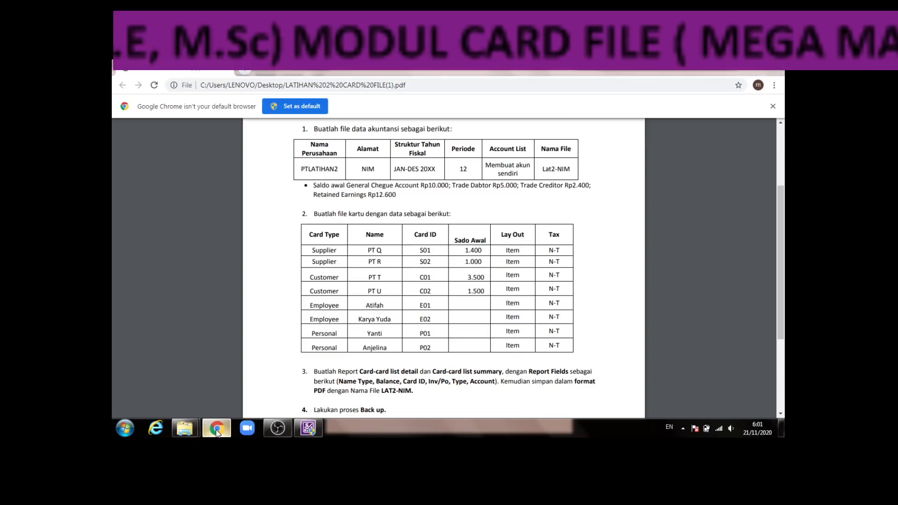
- Switch back to MYOB, close the blank customer card and view the list of all cards
click(217, 433)
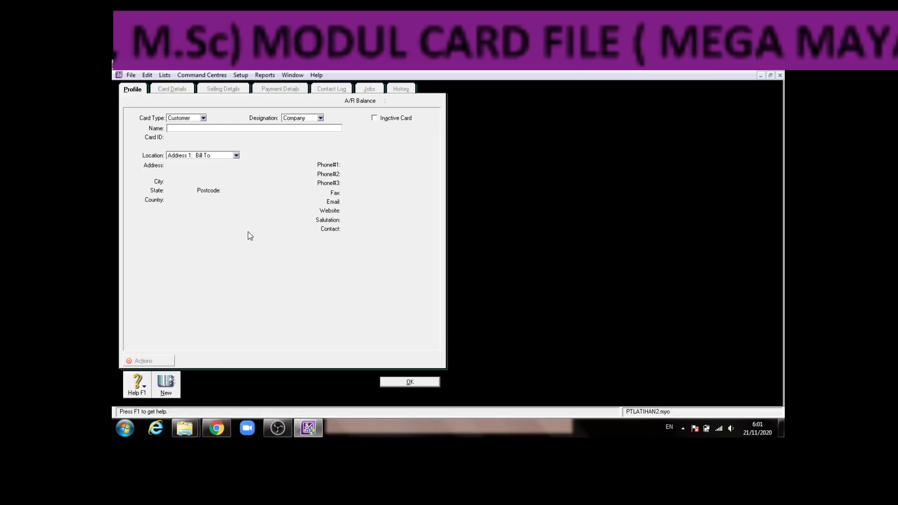
click(409, 382)
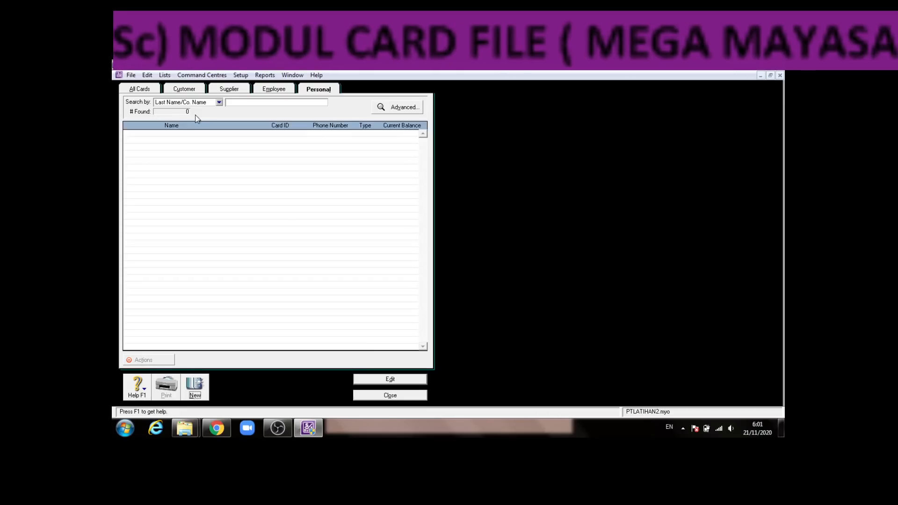
click(141, 89)
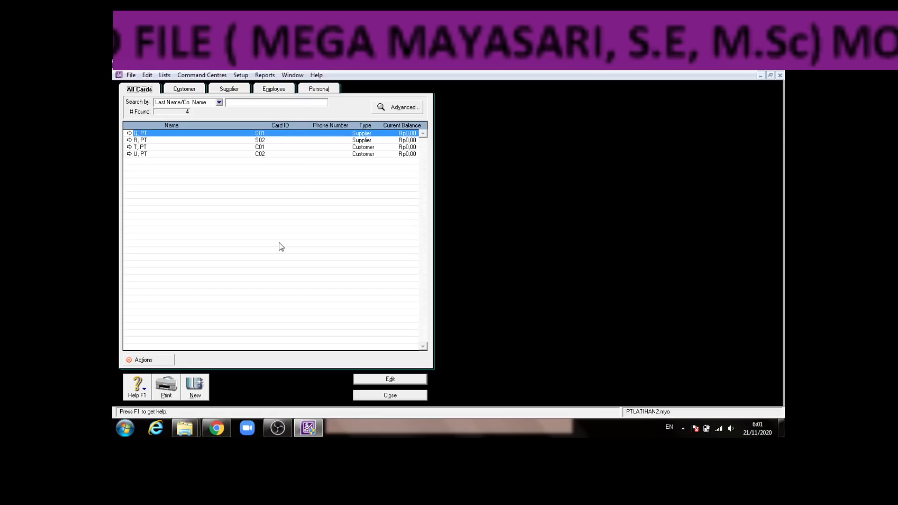
- Create a new card, check the required card type in the exercise PDF and set the type to Employee
click(199, 394)
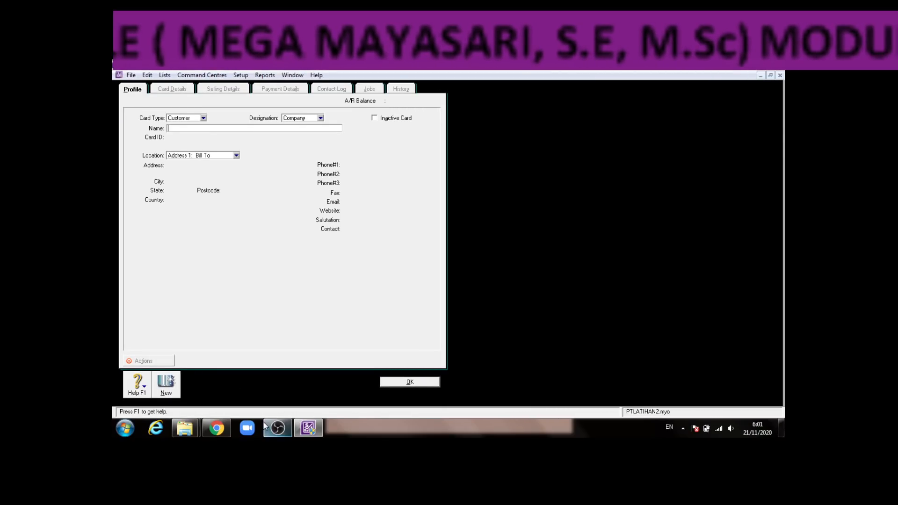
click(218, 427)
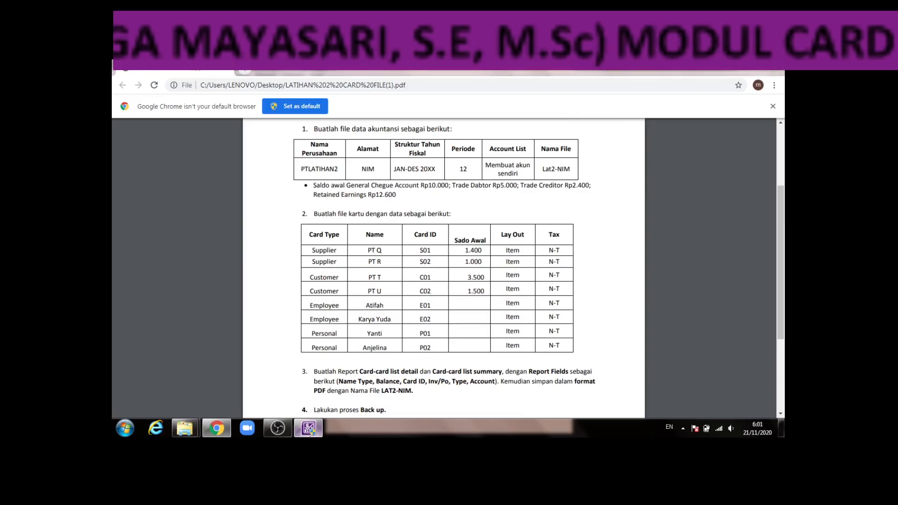
click(308, 428)
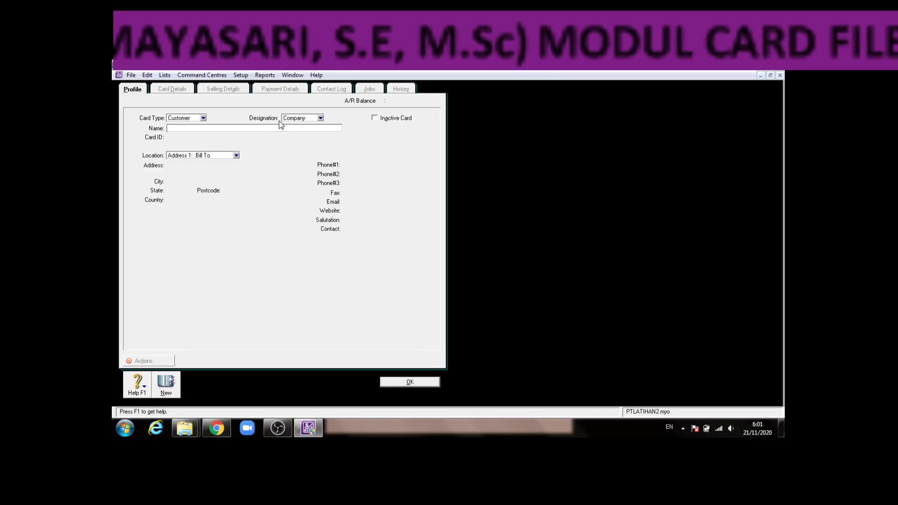
click(203, 118)
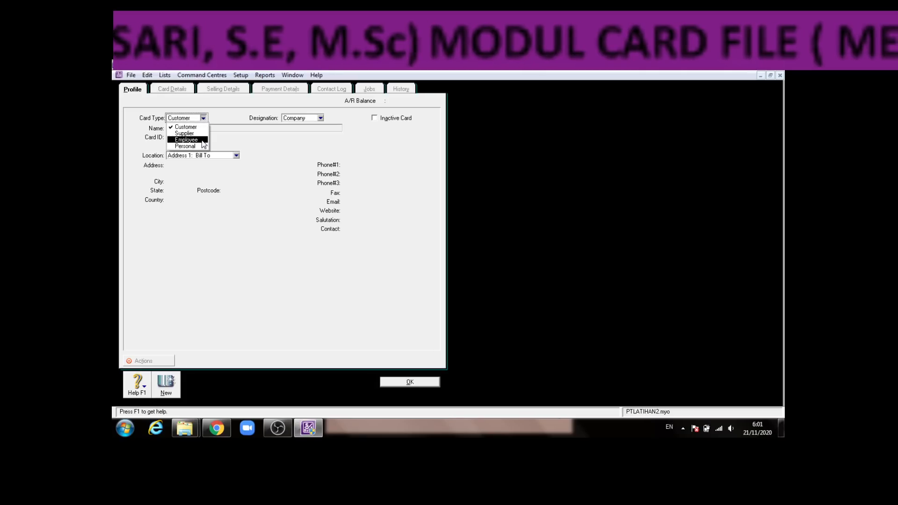
click(202, 140)
click(244, 129)
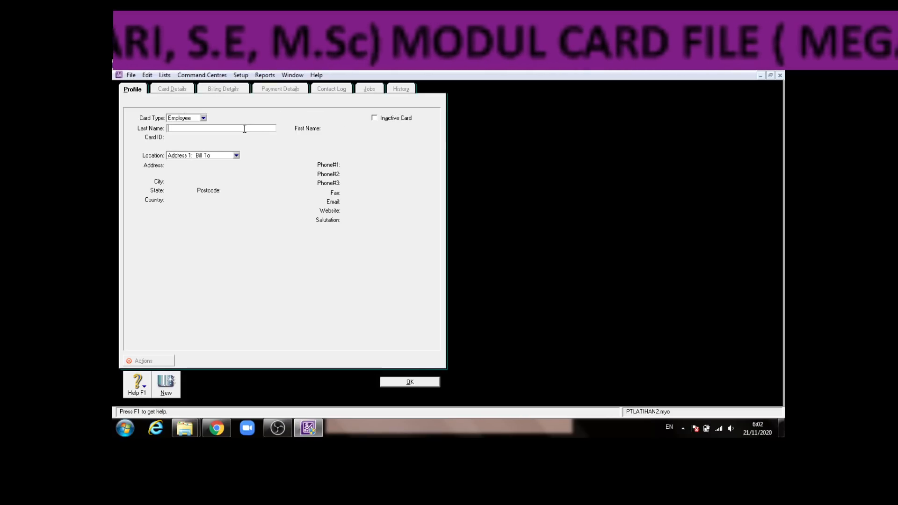
- Look up the first employee in the exercise PDF and enter the employee's name as the card's last name
click(217, 428)
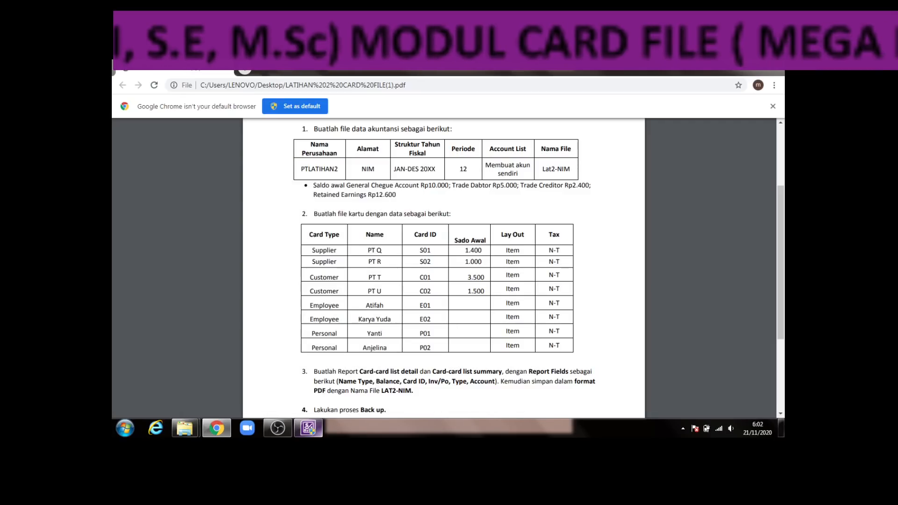
click(313, 429)
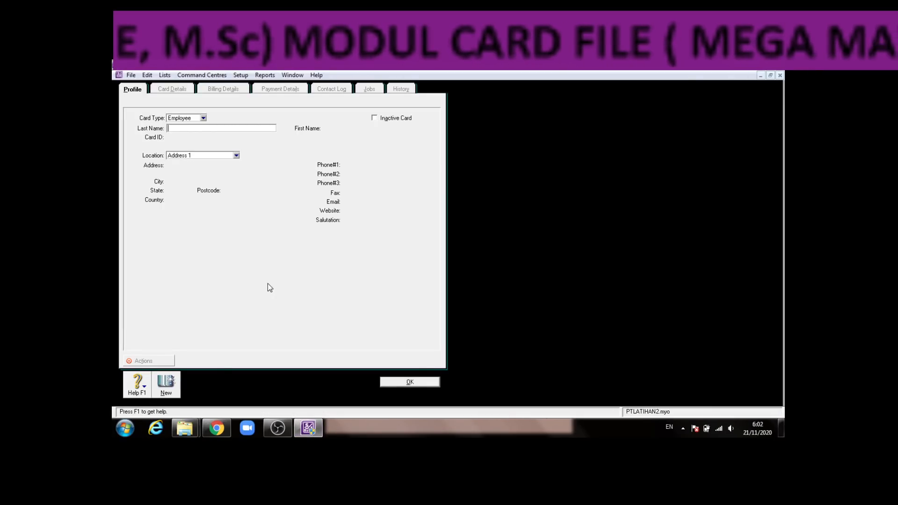
click(217, 428)
click(308, 429)
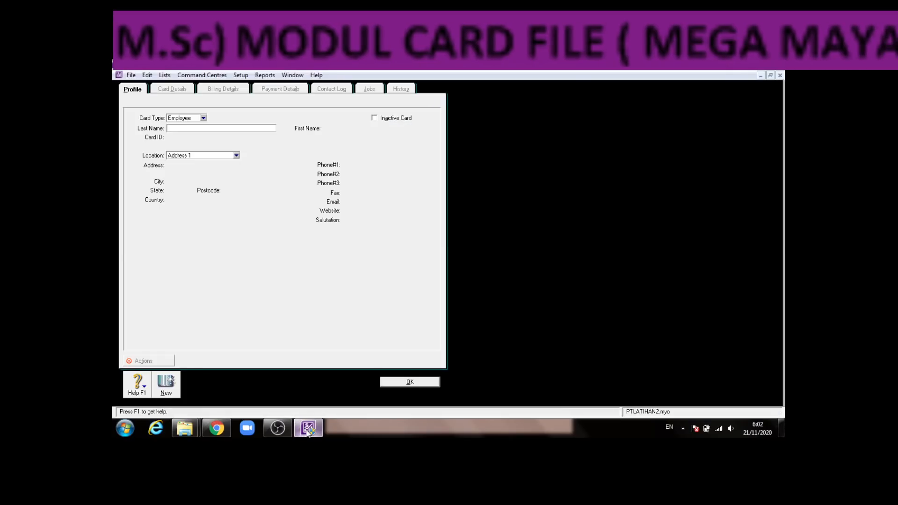
text(a)
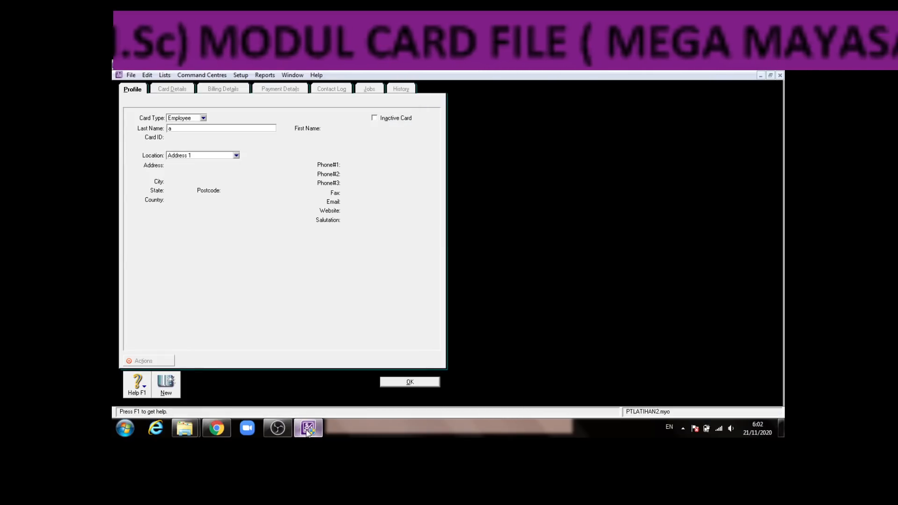
text(At)
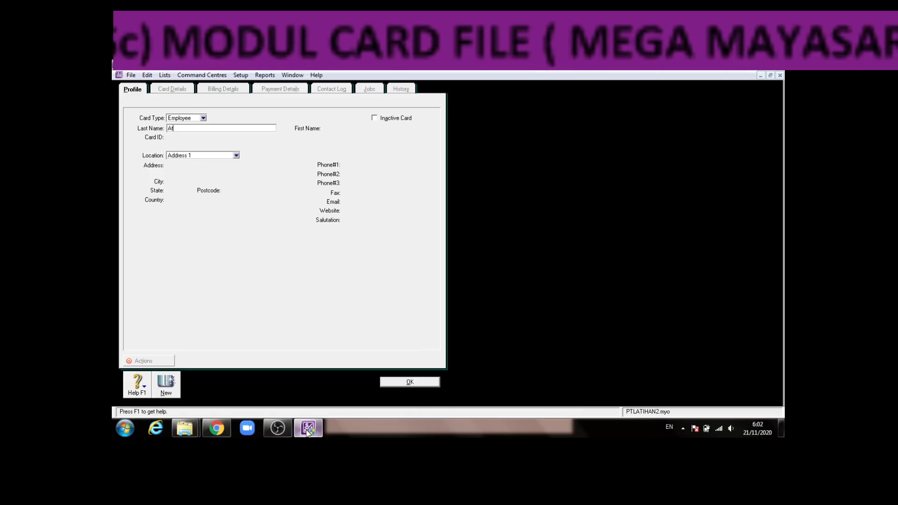
text(ifah)
key(Tab)
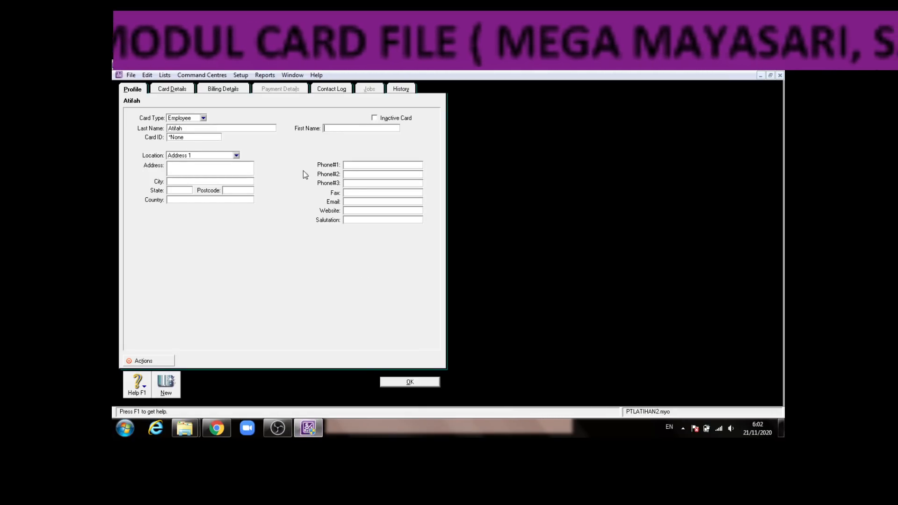
- Check the first employee's card ID in the exercise PDF, set it to E01 and fill in the employee's address
click(213, 137)
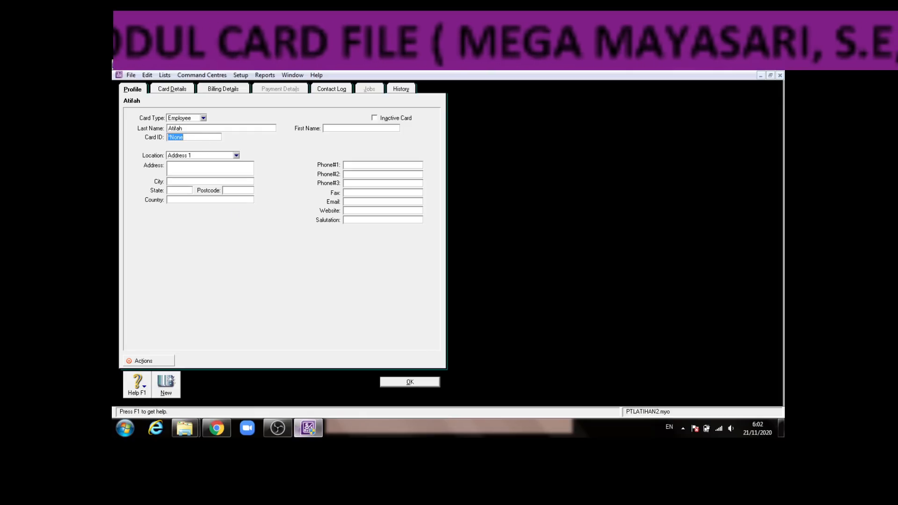
click(303, 431)
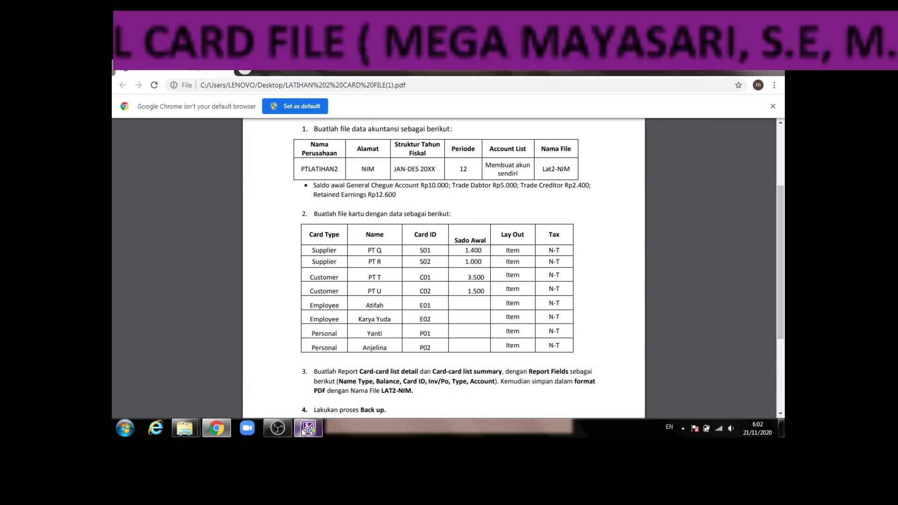
click(303, 432)
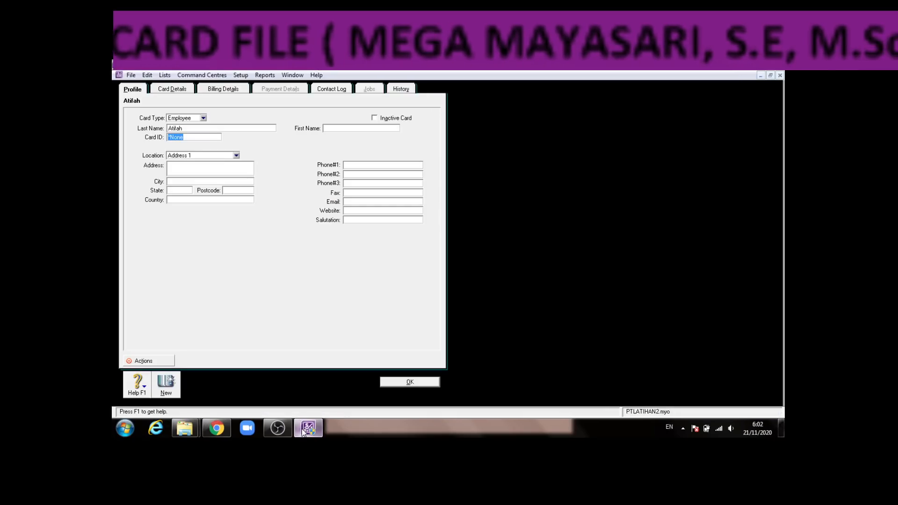
text(e)
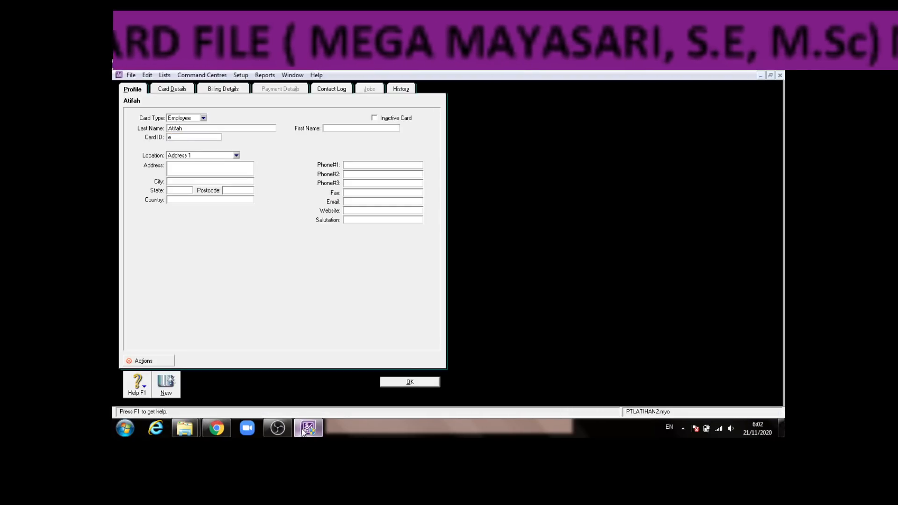
text(E01)
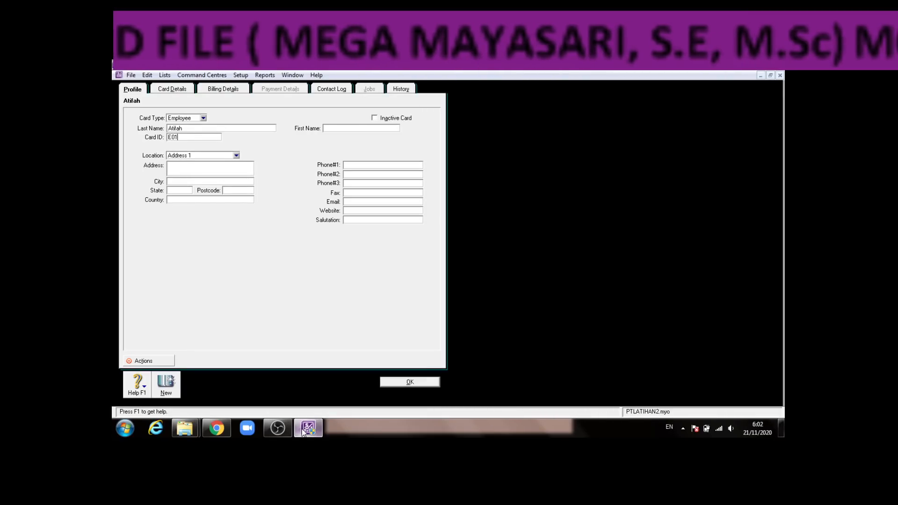
click(230, 173)
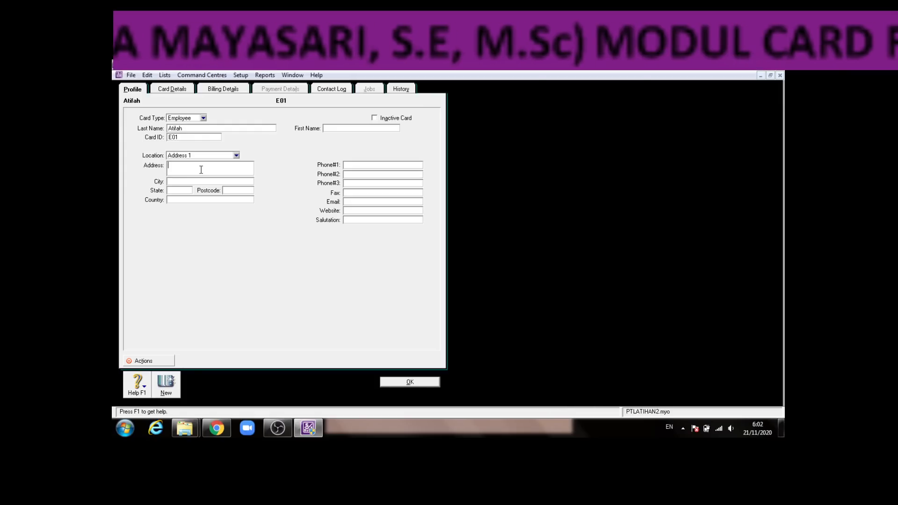
text(11)
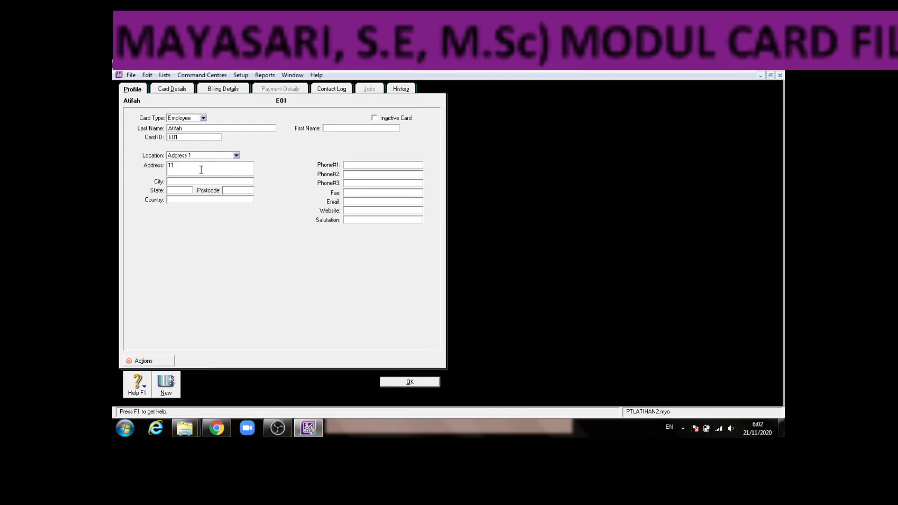
text(0069)
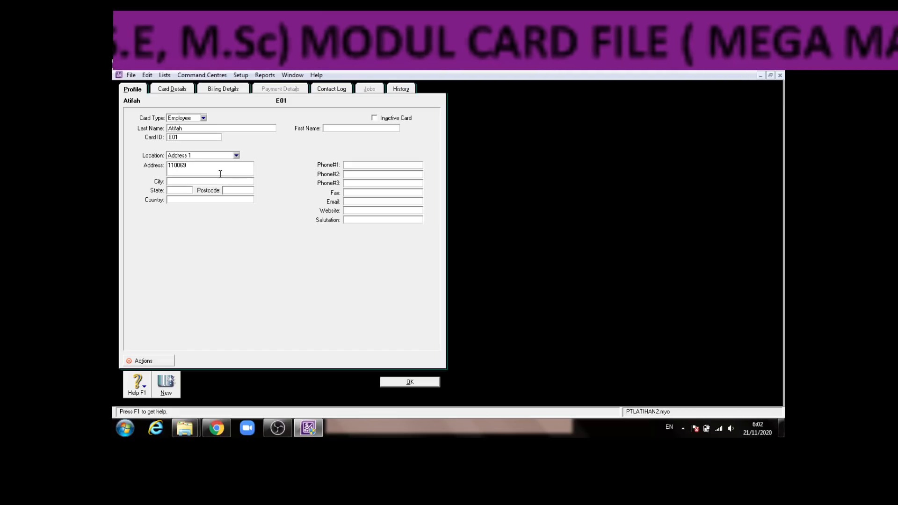
- Compare employee E01's card with the exercise PDF and review its card details, billing details, contact log and history
click(313, 434)
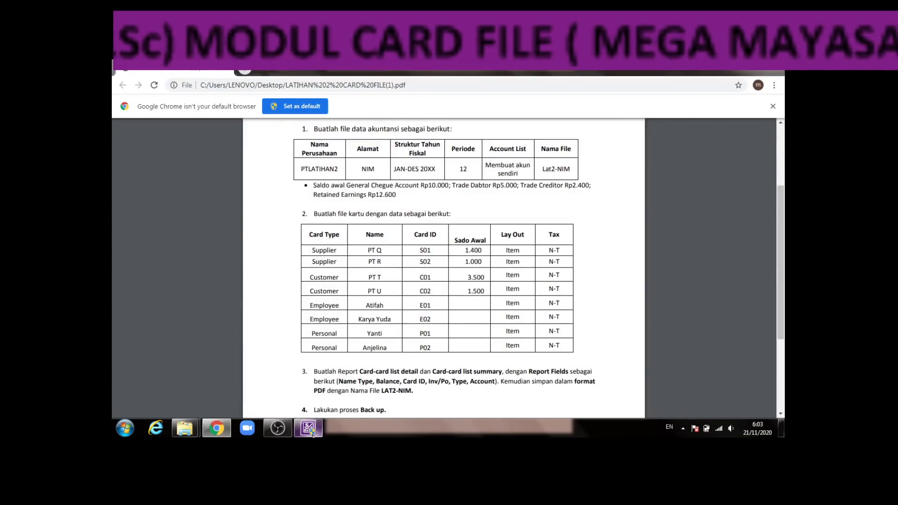
click(312, 434)
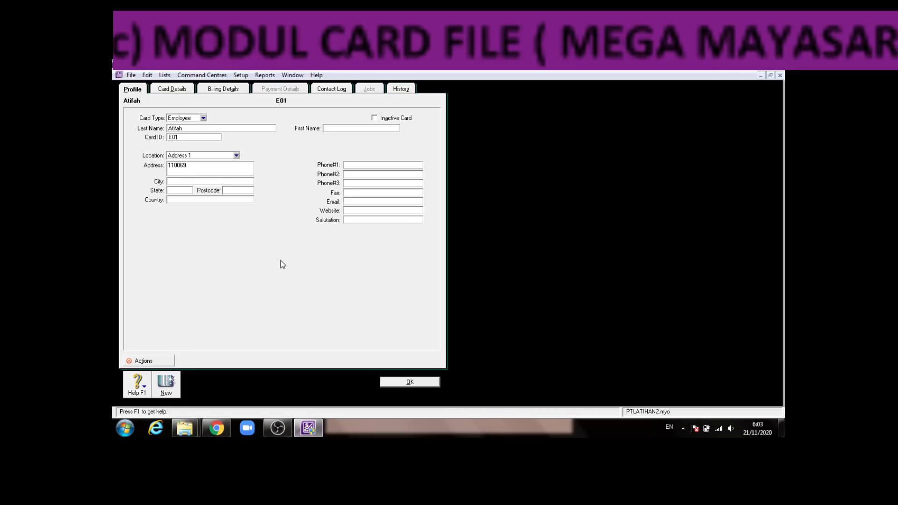
click(185, 87)
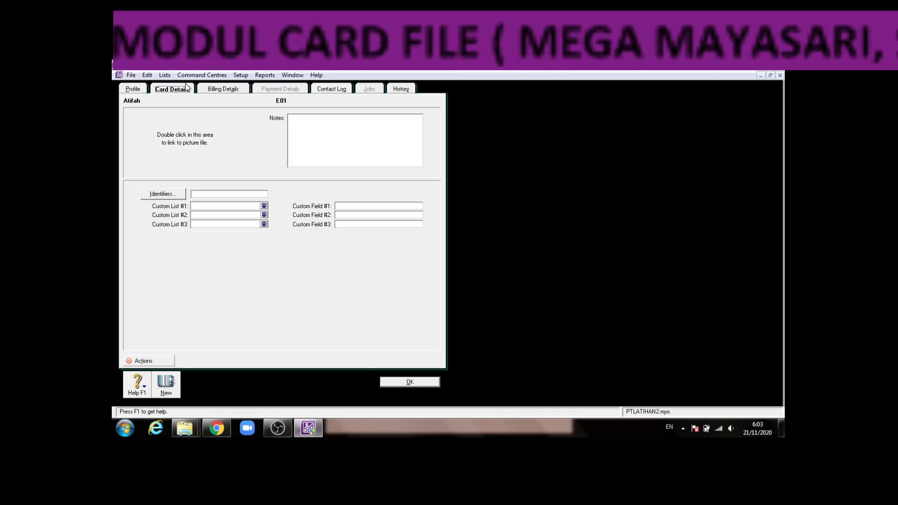
click(221, 89)
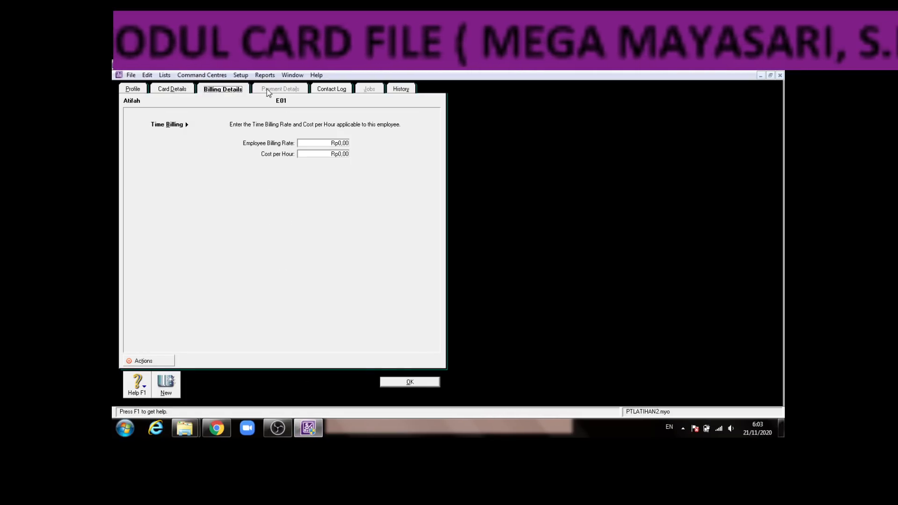
click(332, 89)
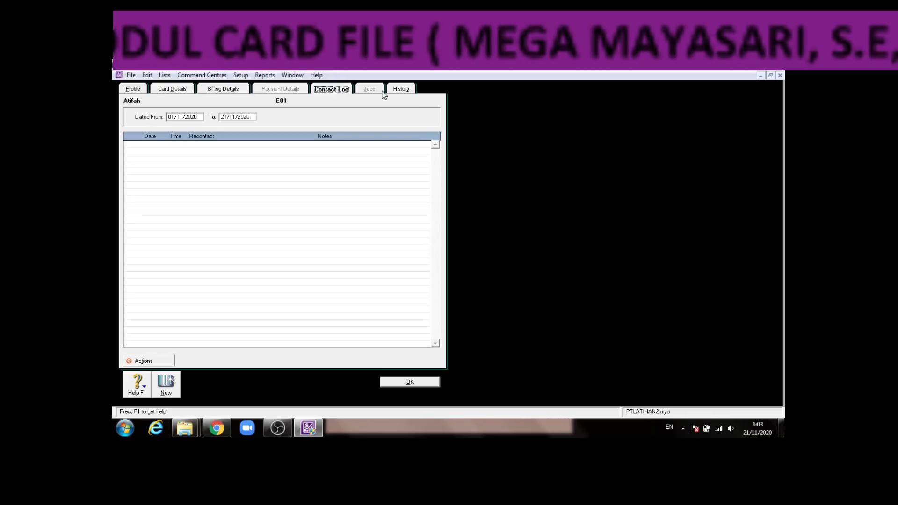
click(400, 90)
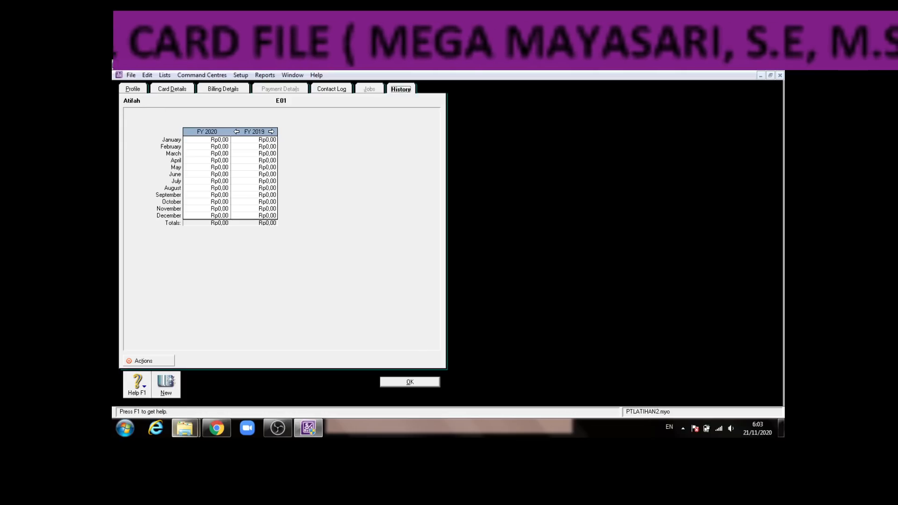
- Start another employee card, check the exercise PDF and enter the second employee's last and first names
click(166, 384)
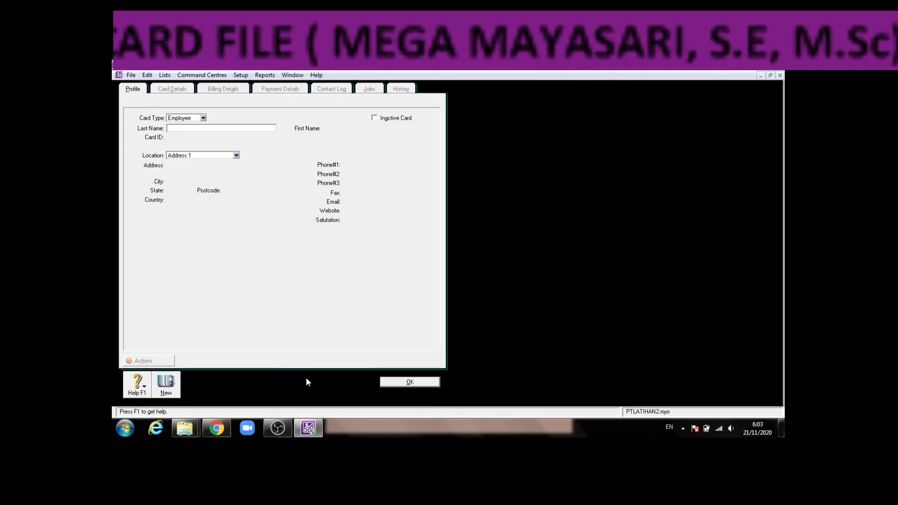
click(308, 428)
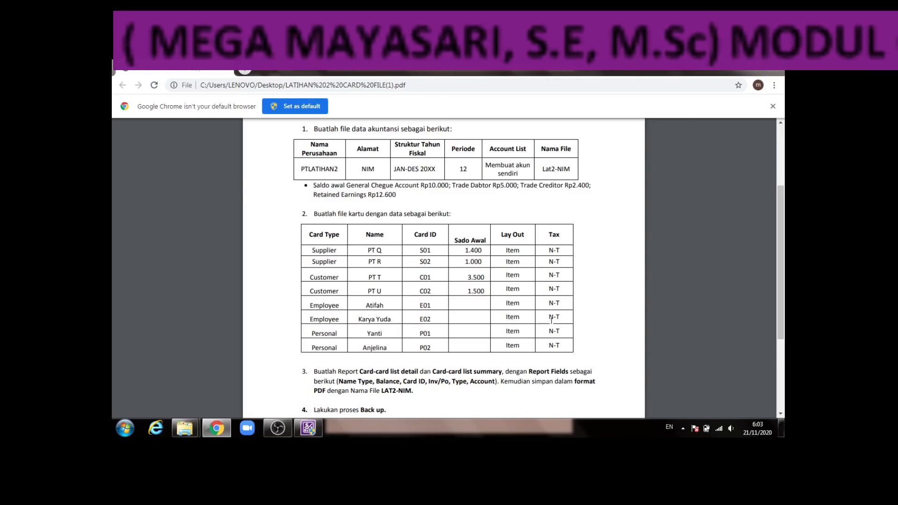
click(310, 429)
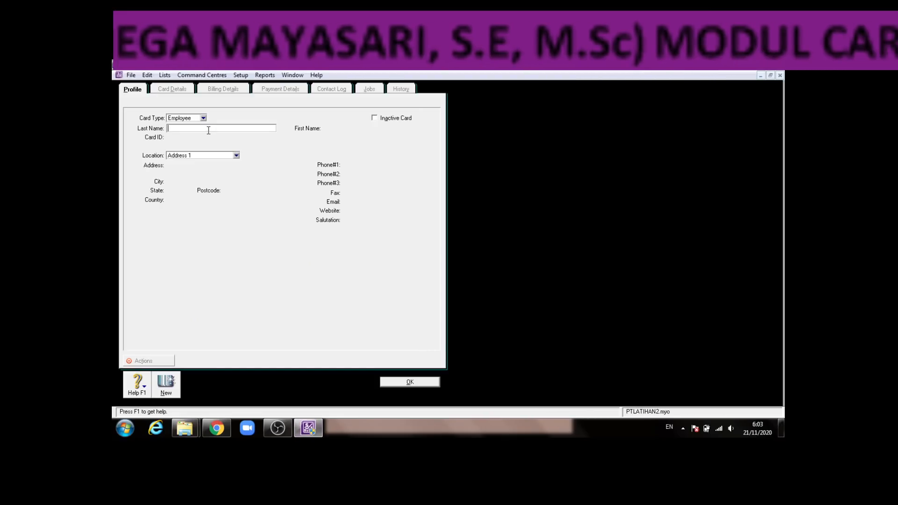
text(Yuda)
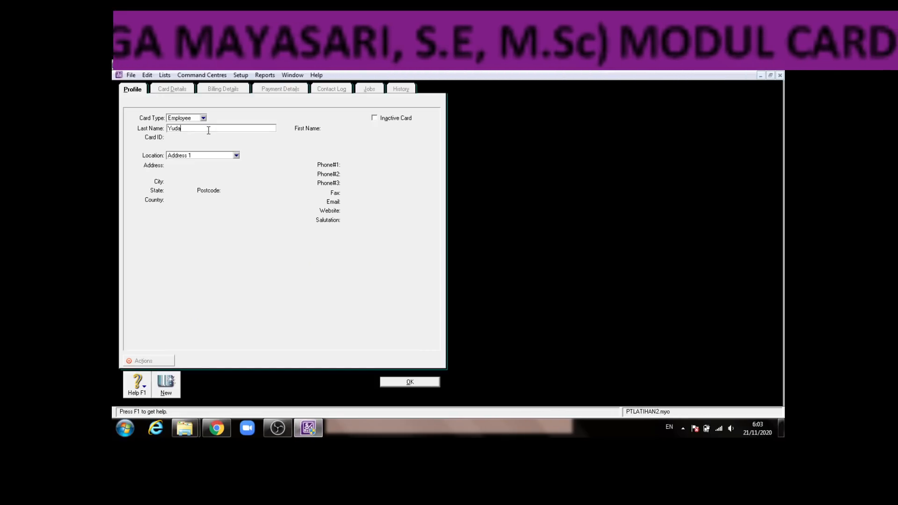
key(Tab)
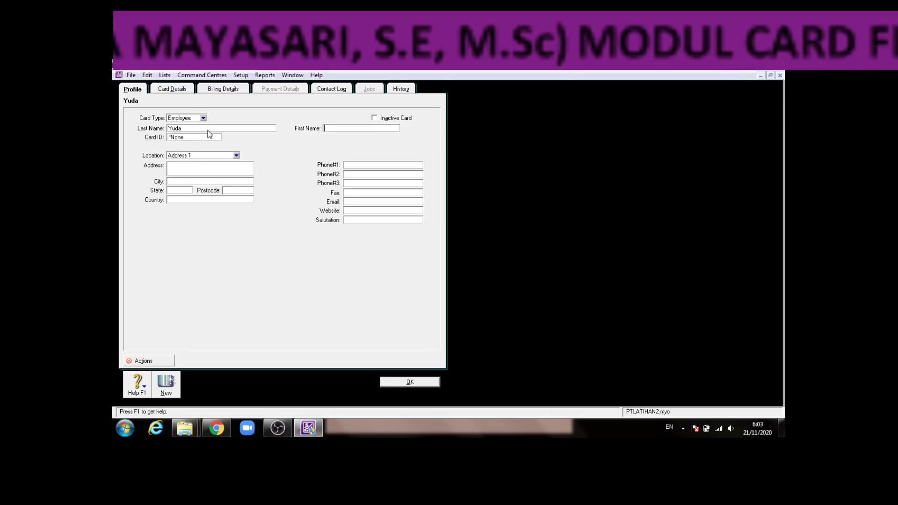
text(Karya)
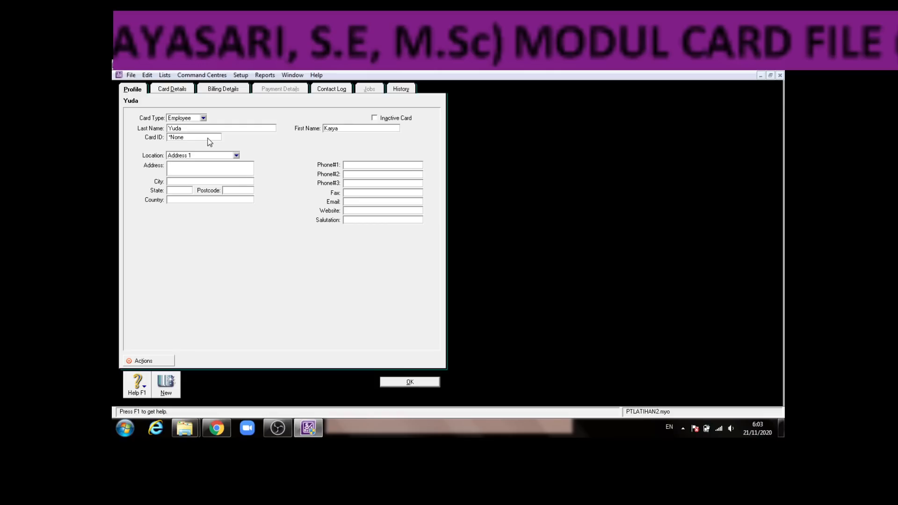
- Set the second employee's card ID to E02, fill in the employee's address and check the entry against the exercise PDF
click(208, 138)
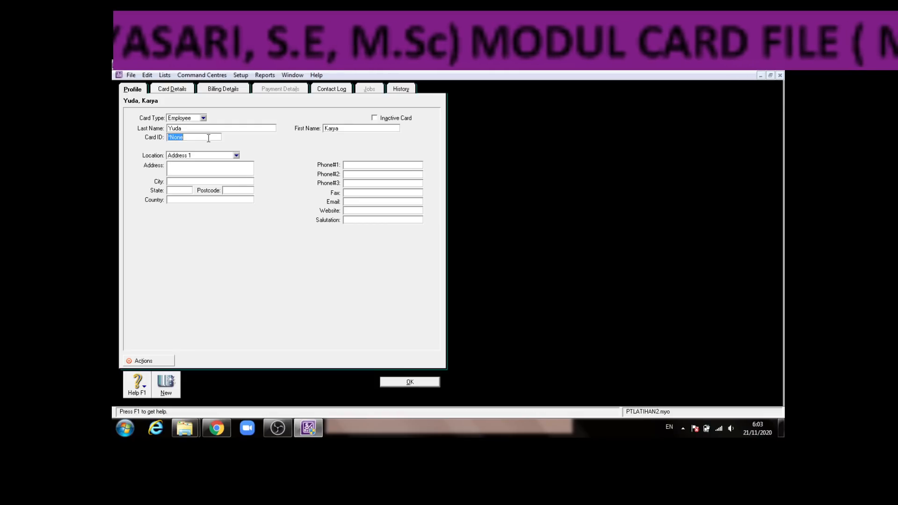
text(E02)
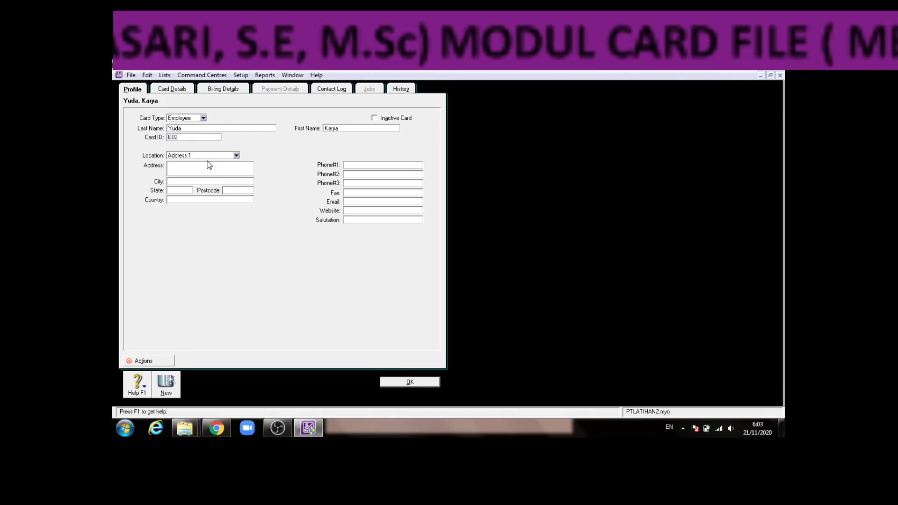
click(209, 171)
text(110069)
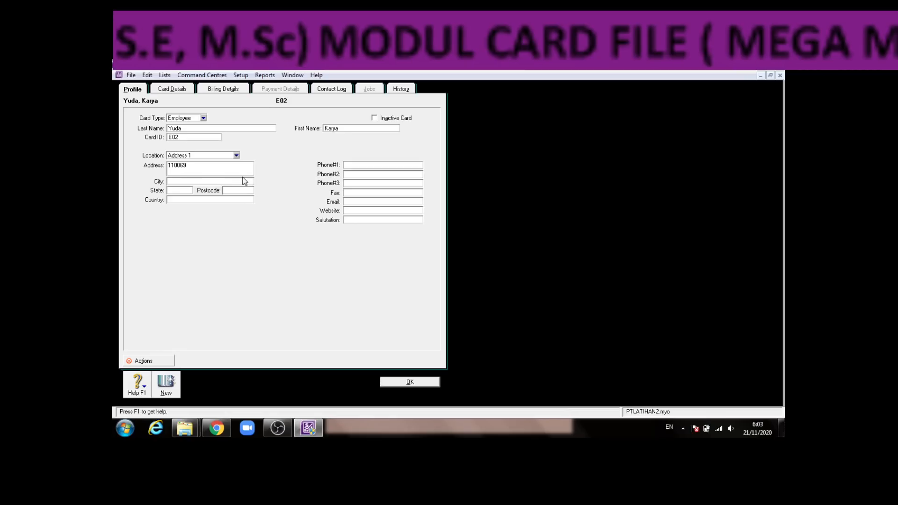
click(320, 431)
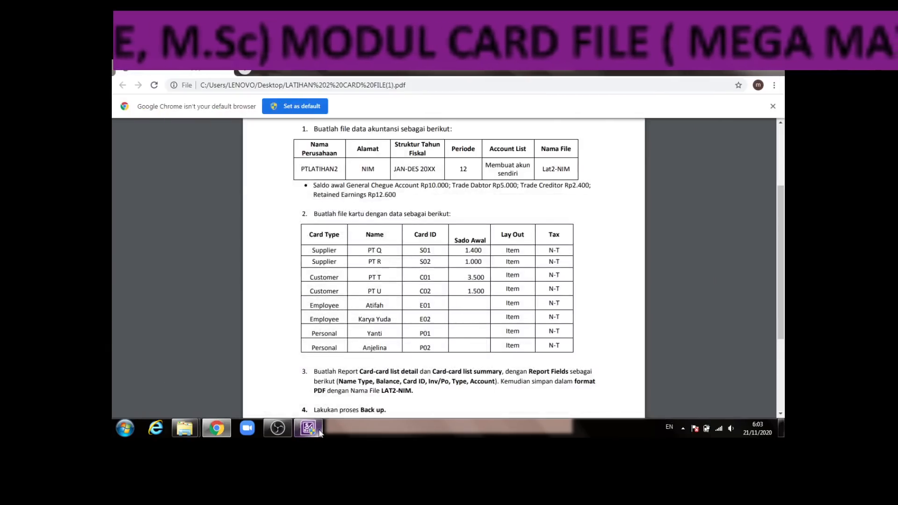
- Return to the accounting program, start a new card after employee E02 and set its card type to Personal
click(318, 429)
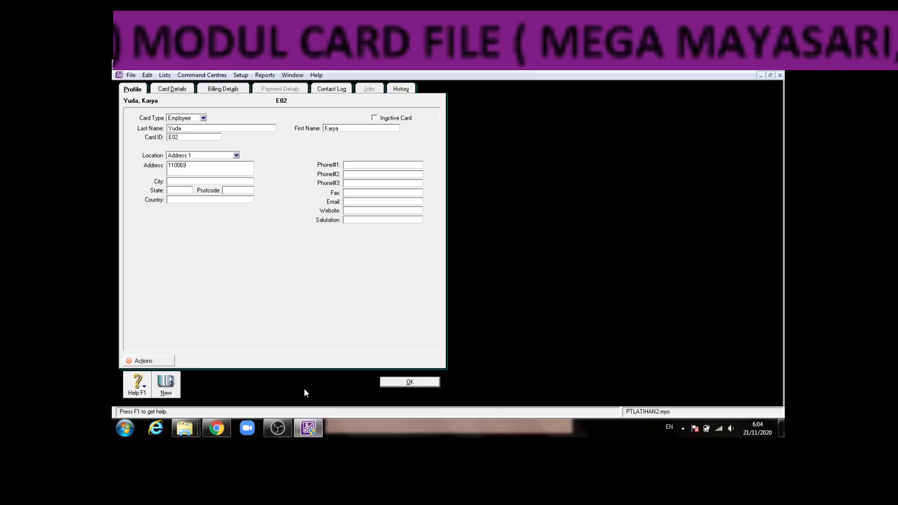
click(166, 385)
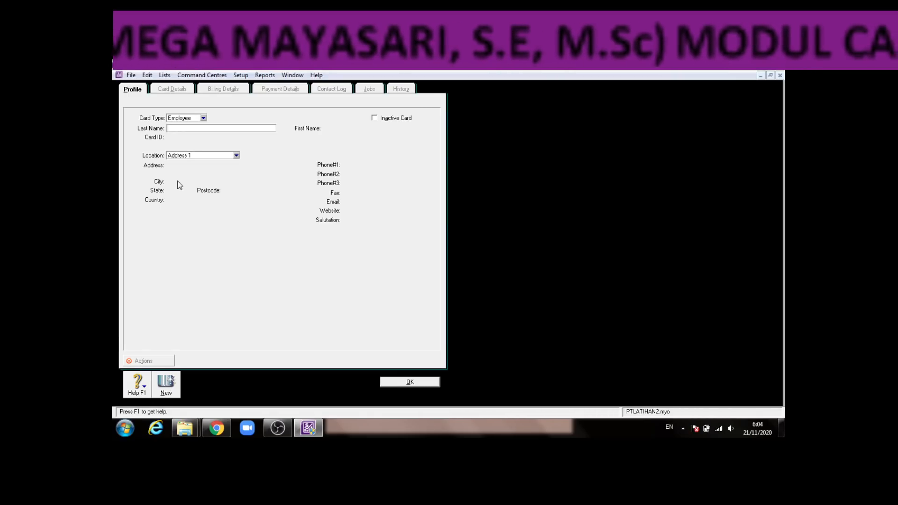
click(203, 119)
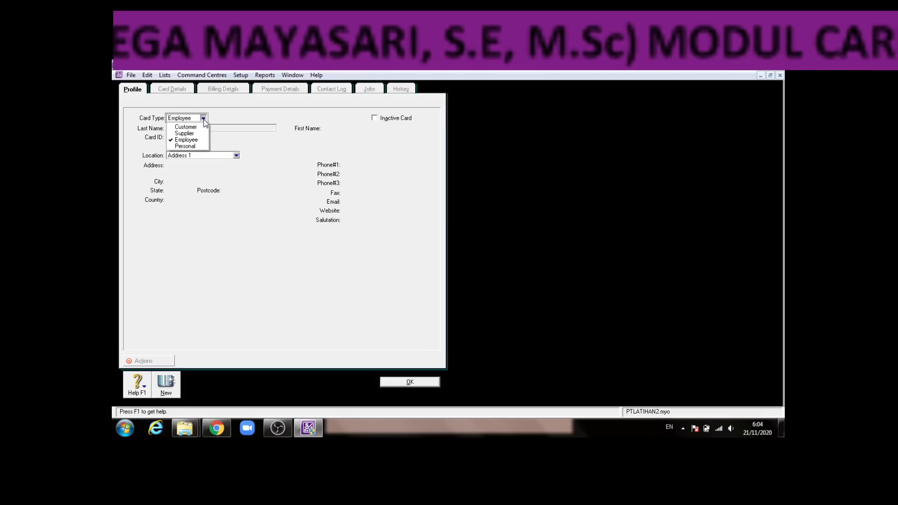
click(196, 147)
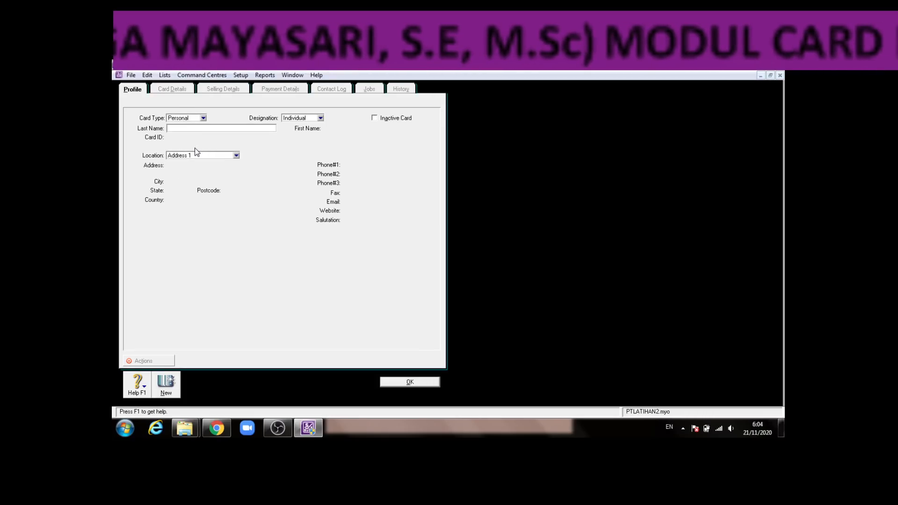
- Check the exercise PDF for the first personal card's name and enter it as the last name
click(233, 129)
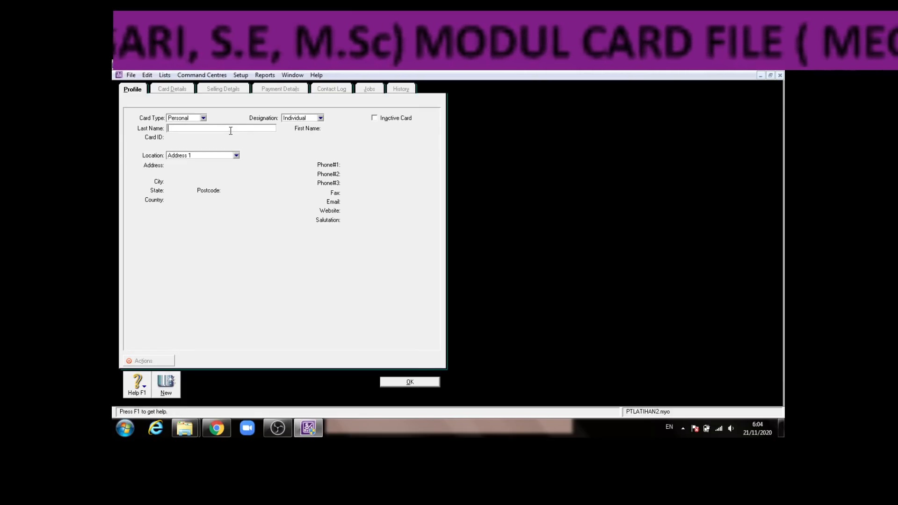
click(309, 428)
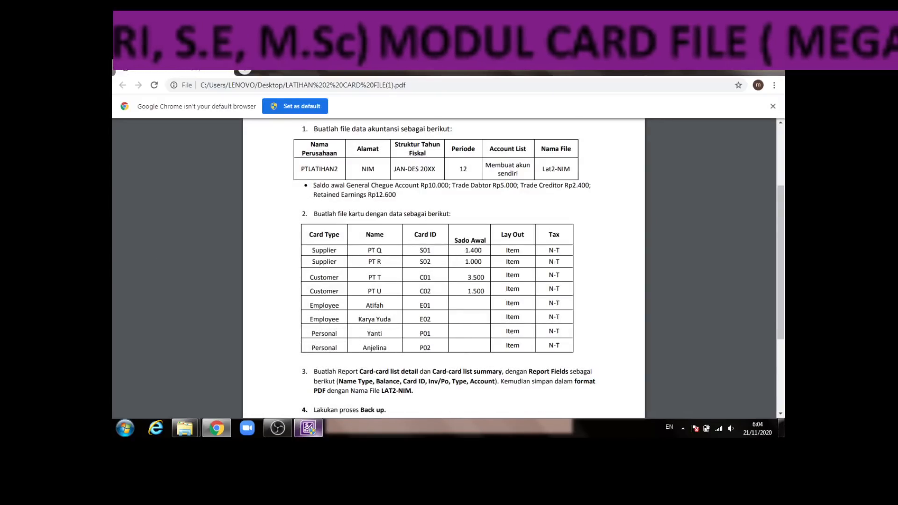
click(309, 428)
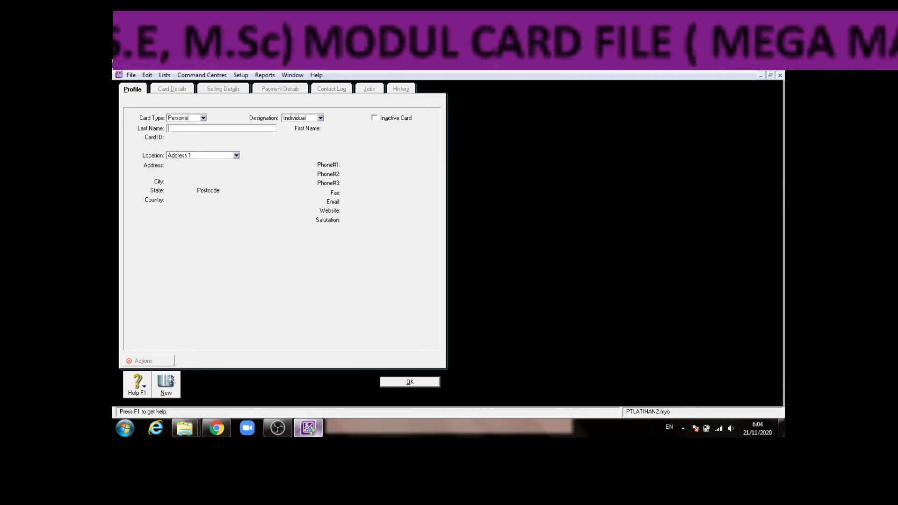
text(Ya)
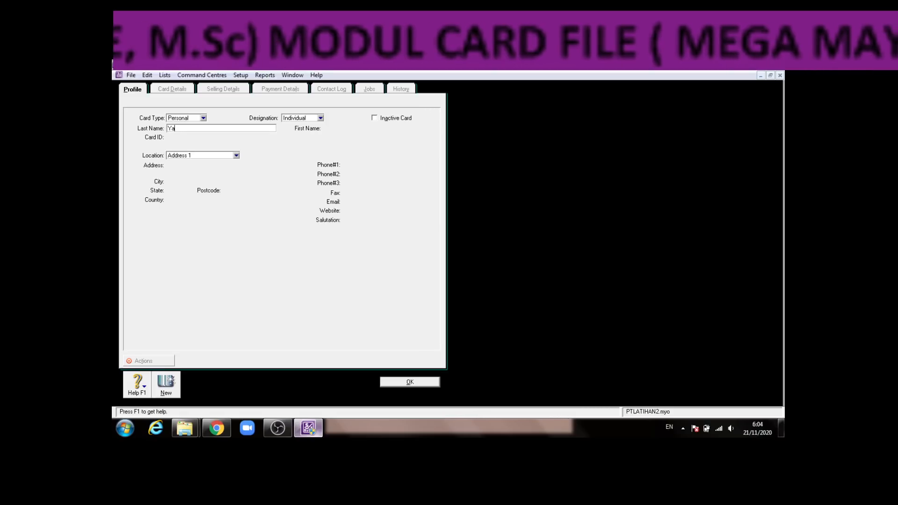
text(nto)
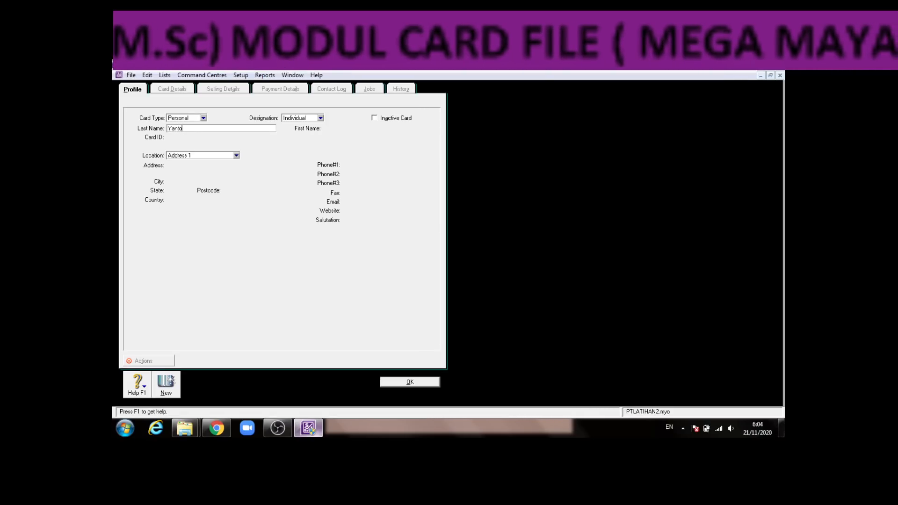
key(BackSpace)
text(i)
key(Tab)
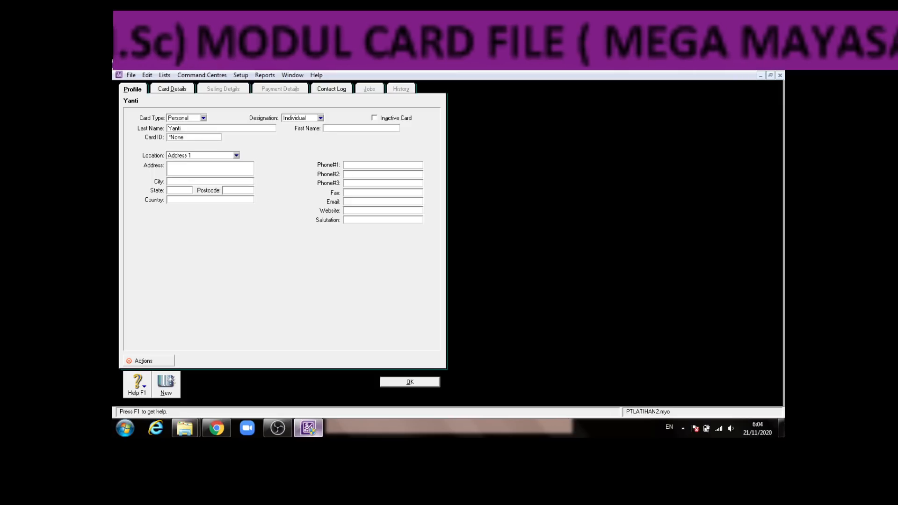
- Set the first personal card's ID to P01 and fill in its address
key(Tab)
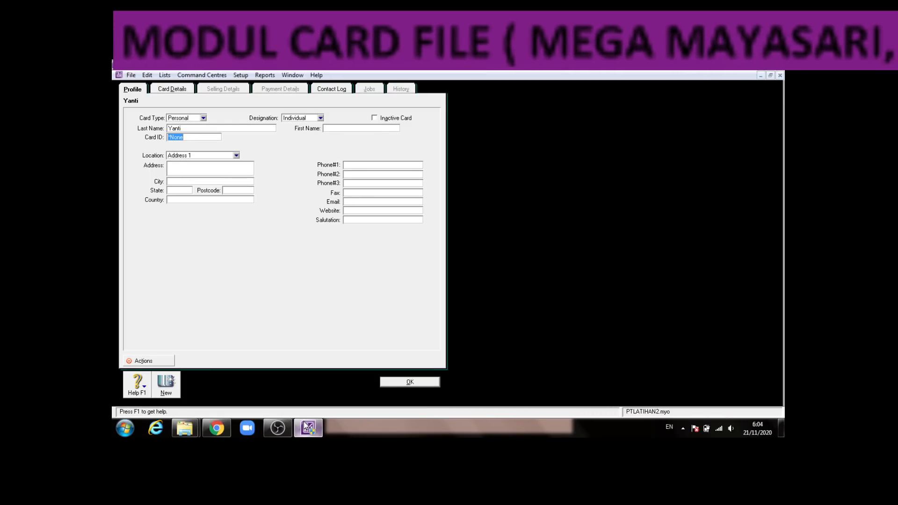
text(P01)
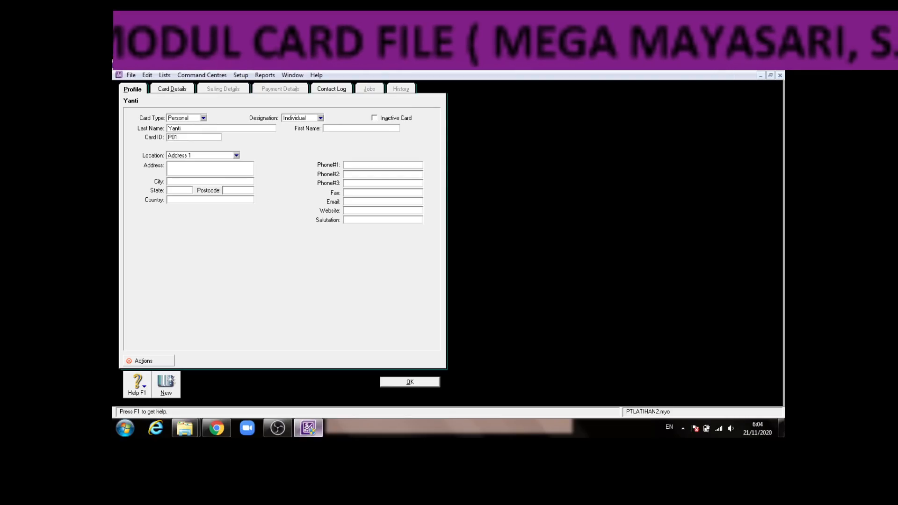
click(229, 169)
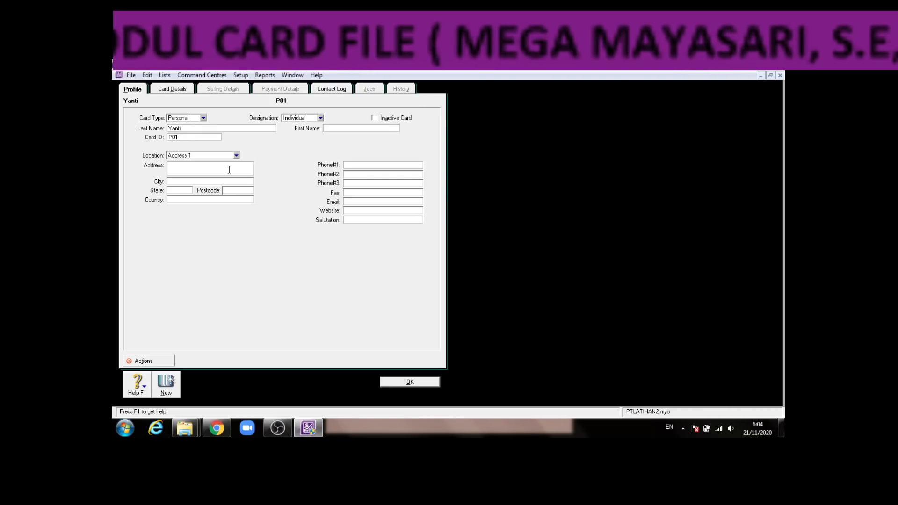
text(110069)
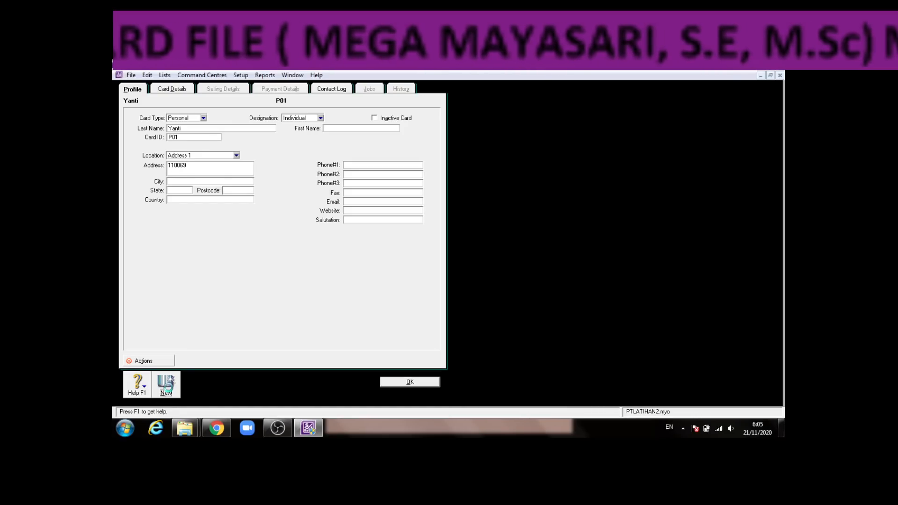
- Create another personal card with the second person's last name from the exercise PDF and card ID P02, and save it
click(167, 387)
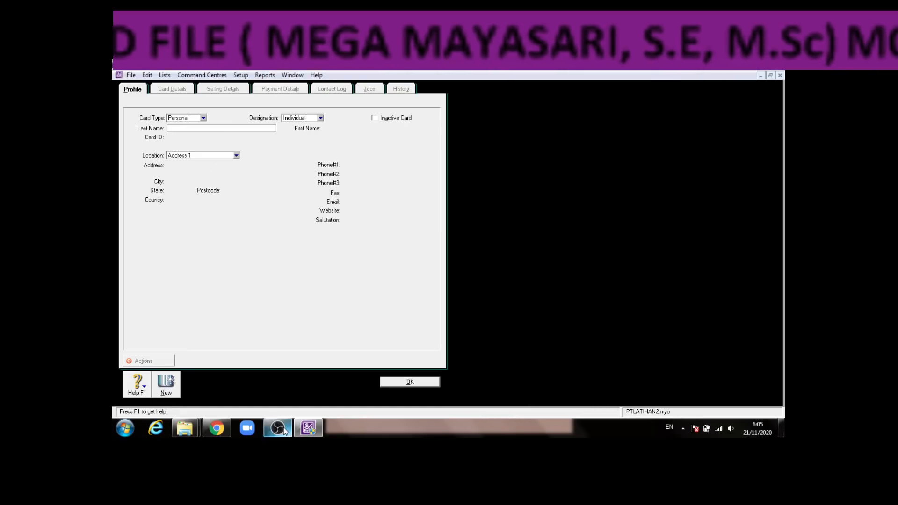
click(216, 428)
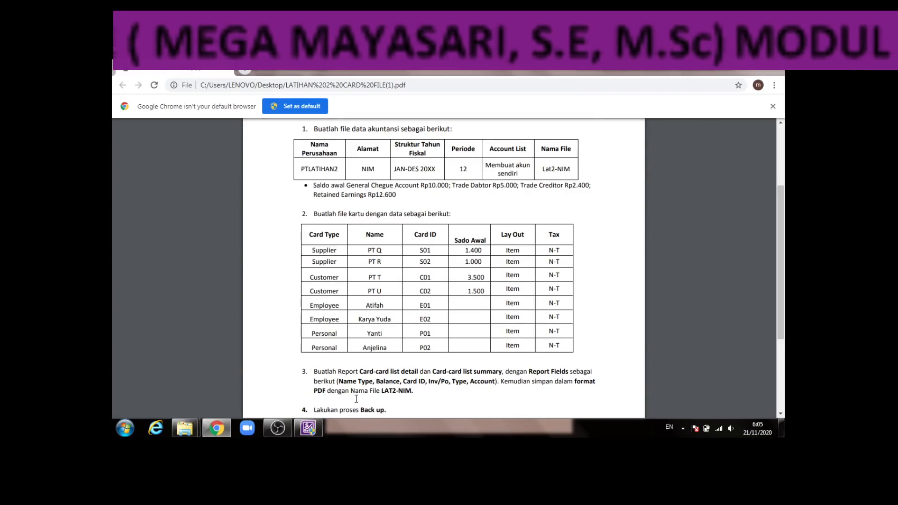
click(309, 428)
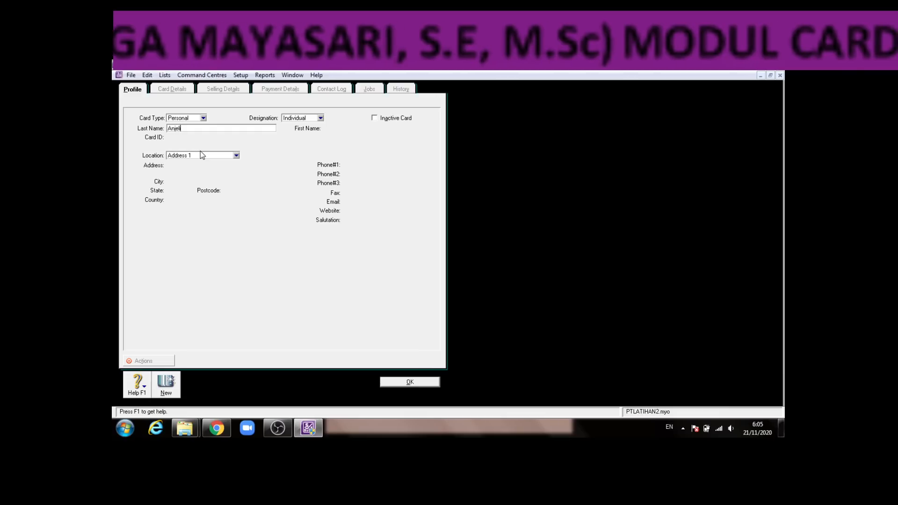
key(Tab)
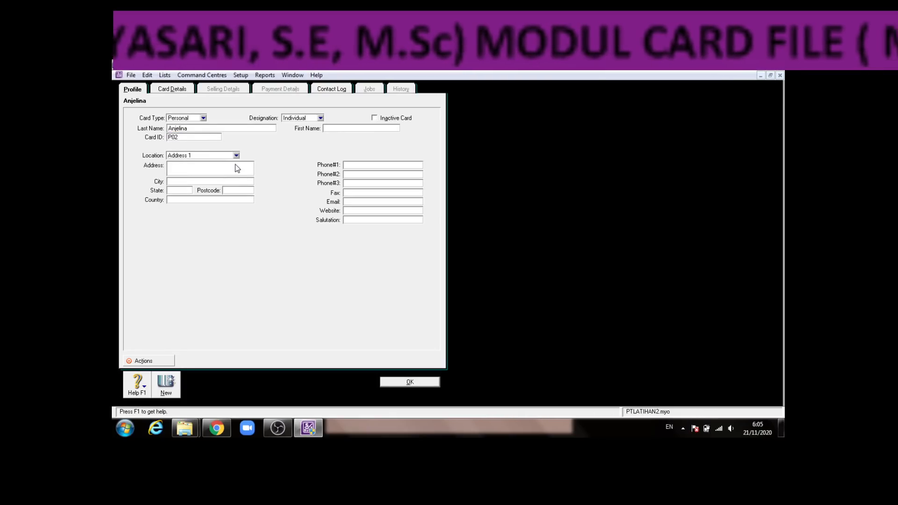
click(396, 382)
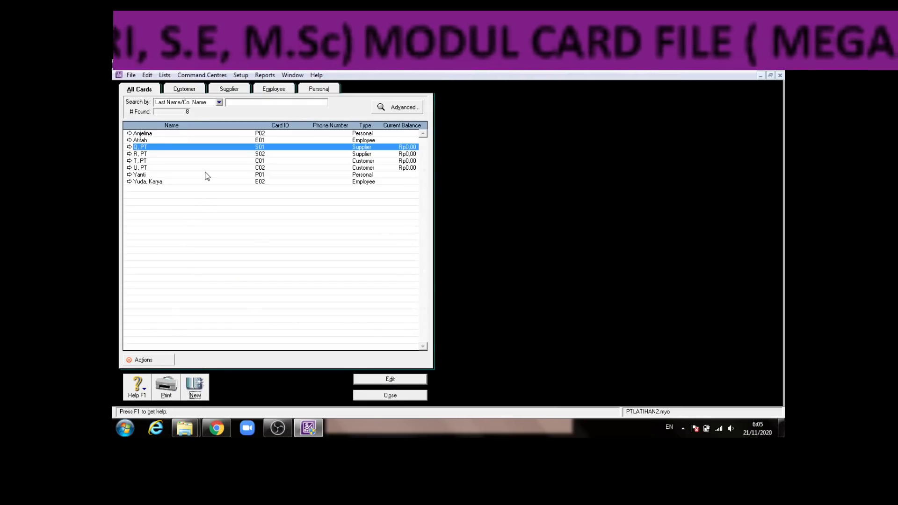
- Reopen the cards list, review the customer, supplier, employee and personal cards by type, and return to the exercise PDF
click(387, 396)
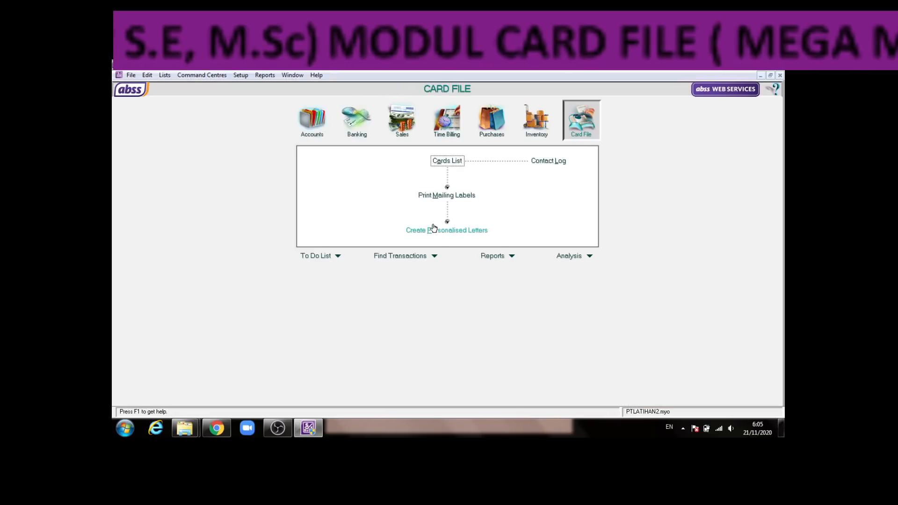
click(456, 161)
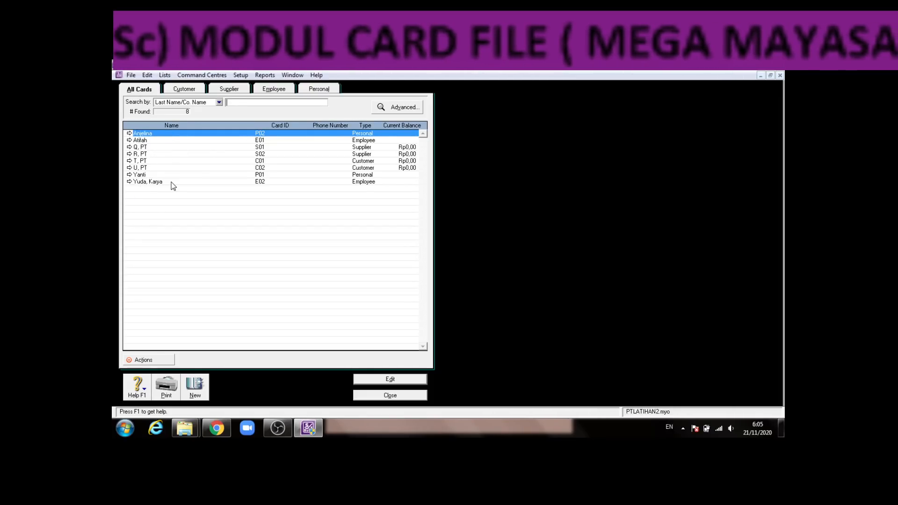
click(192, 91)
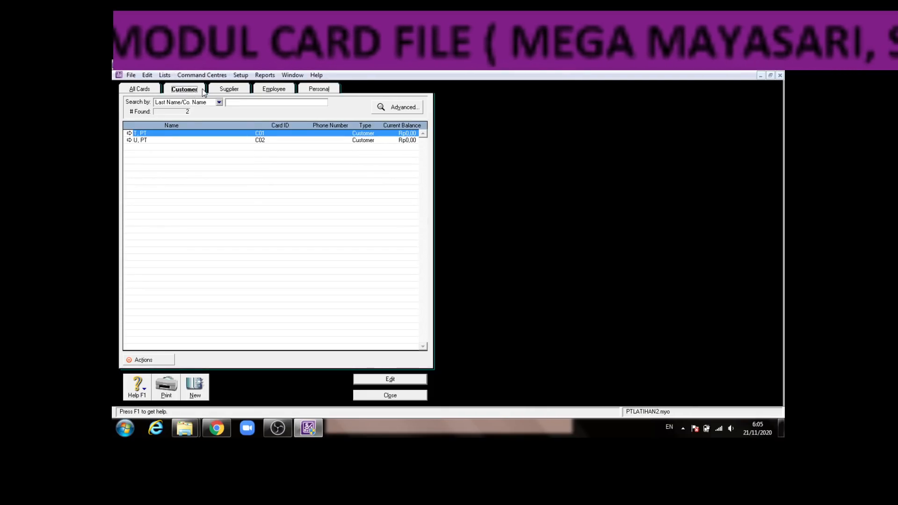
click(225, 91)
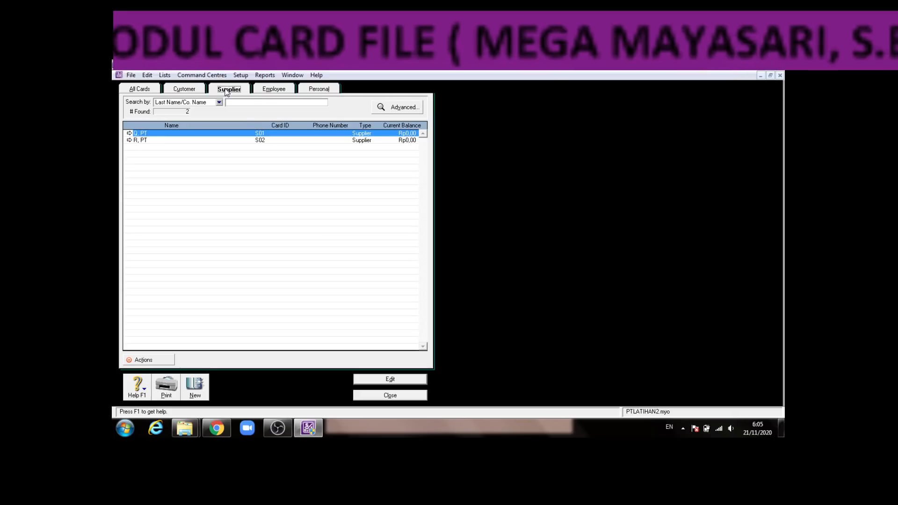
click(278, 90)
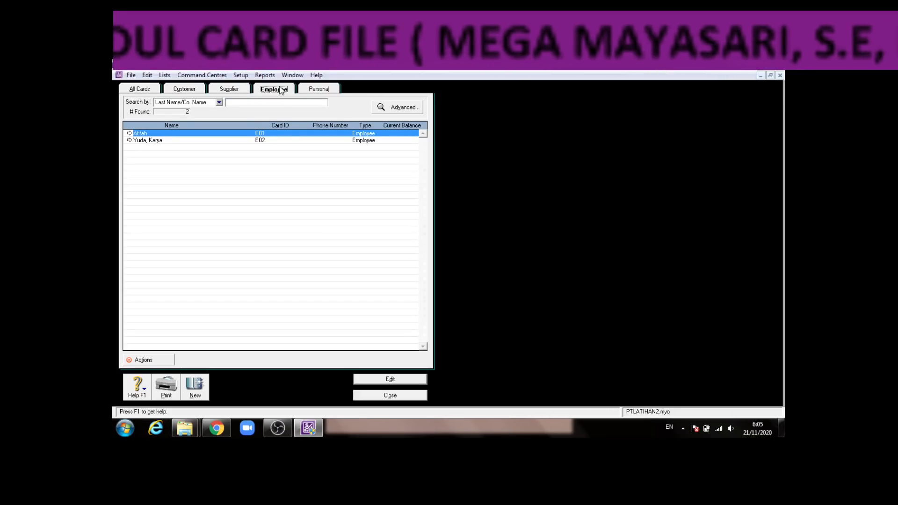
click(318, 90)
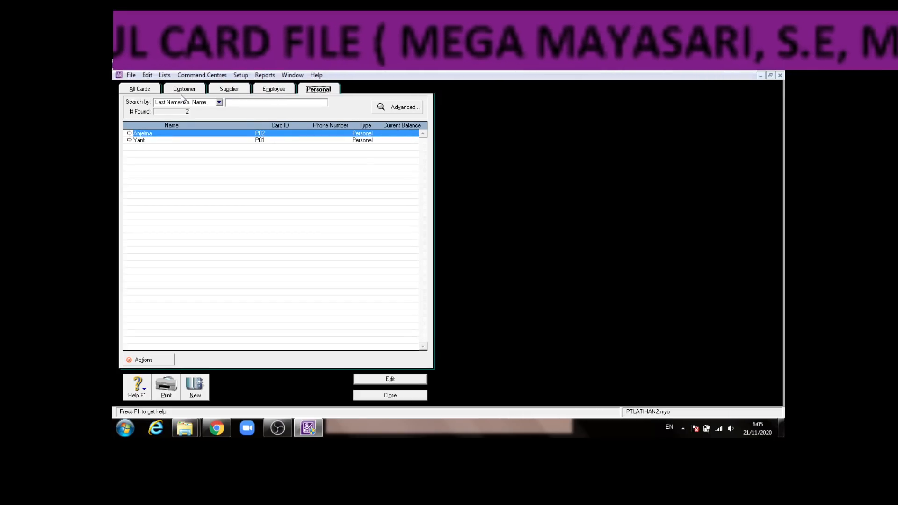
click(310, 432)
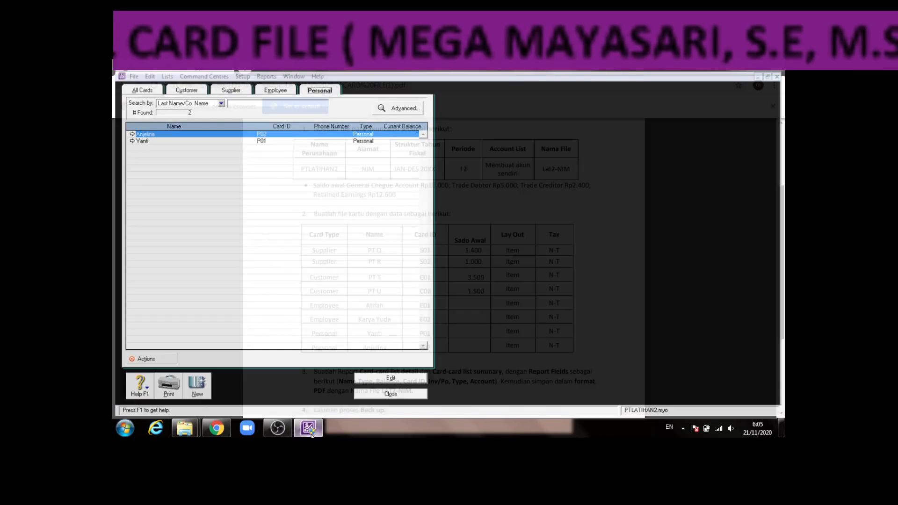
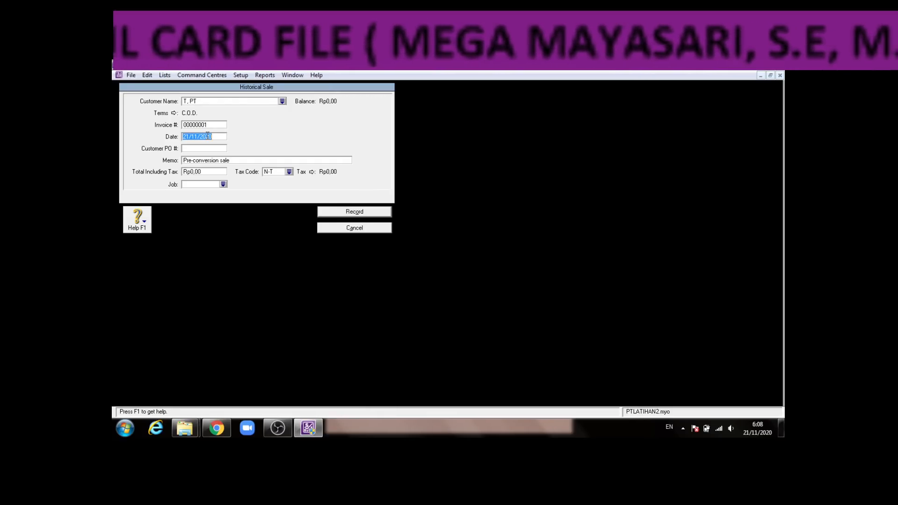
- Date the historical sale for customer T, PT 01/01/2020 and set its memo to "Saldo awal"
text(1)
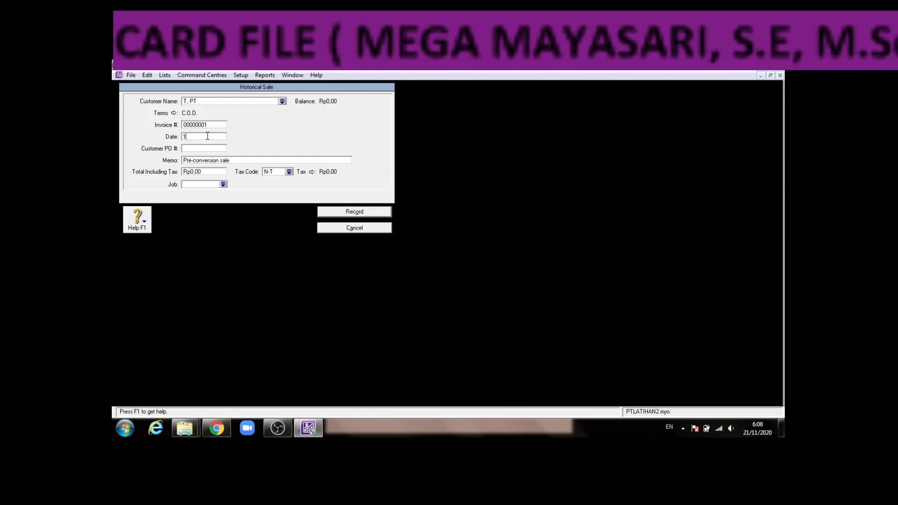
text(.1)
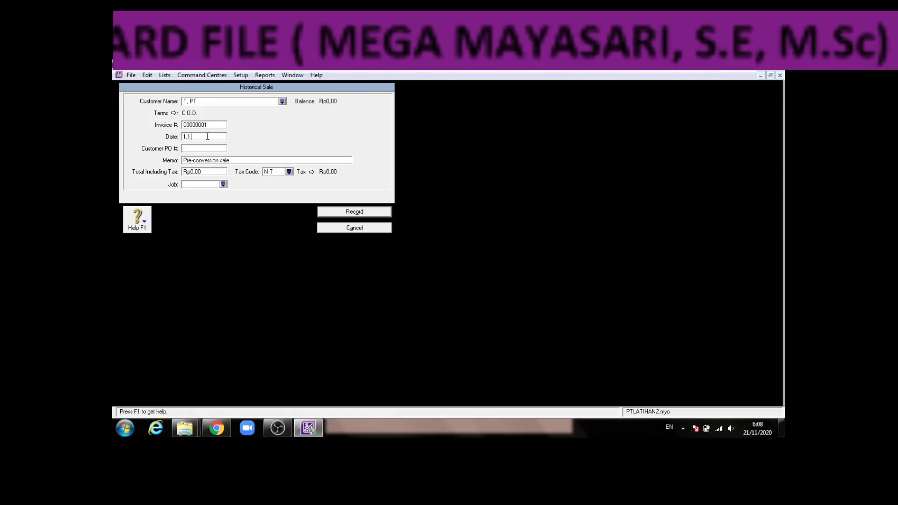
text(.20)
key(BackSpace)
key(BackSpace)
key(BackSpace)
key(BackSpace)
key(BackSpace)
key(BackSpace)
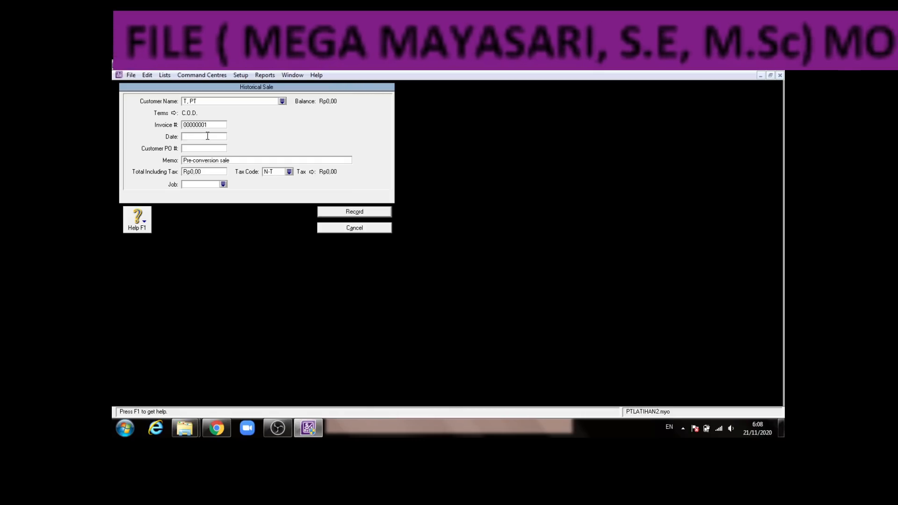
text(1.1)
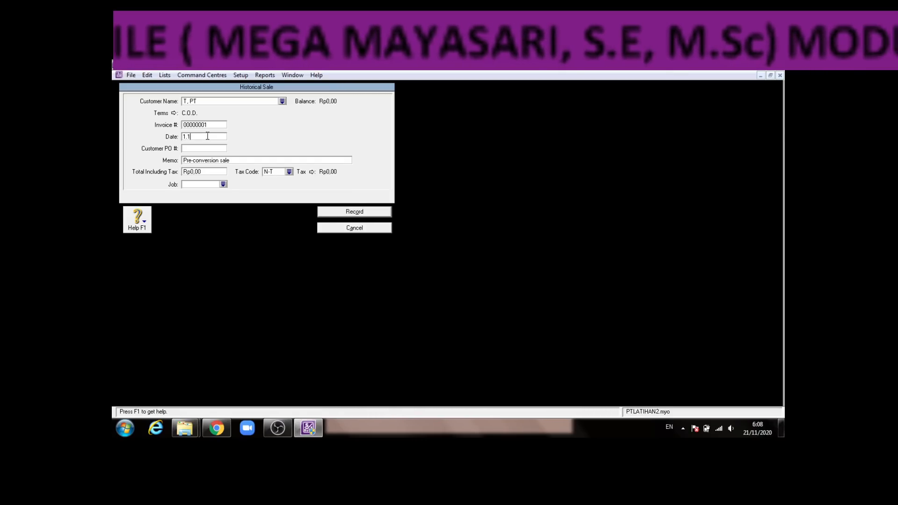
text(.2020)
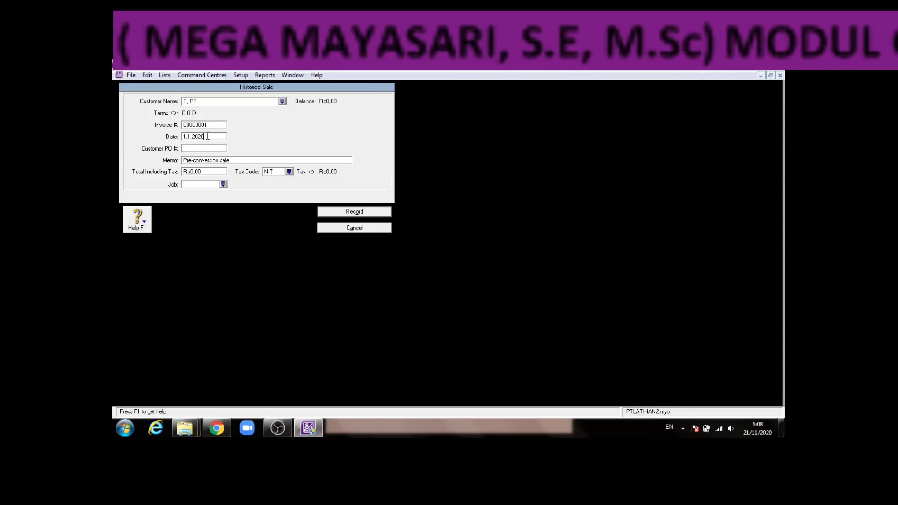
key(Tab)
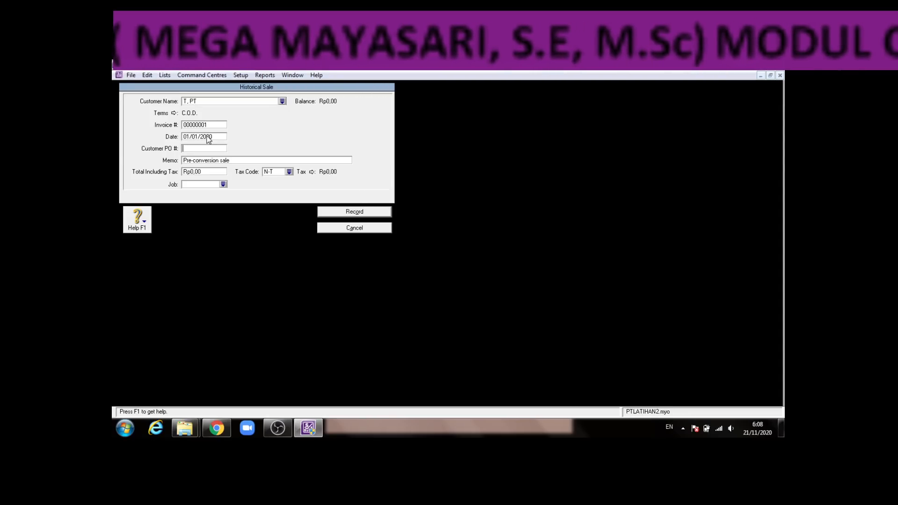
key(Tab)
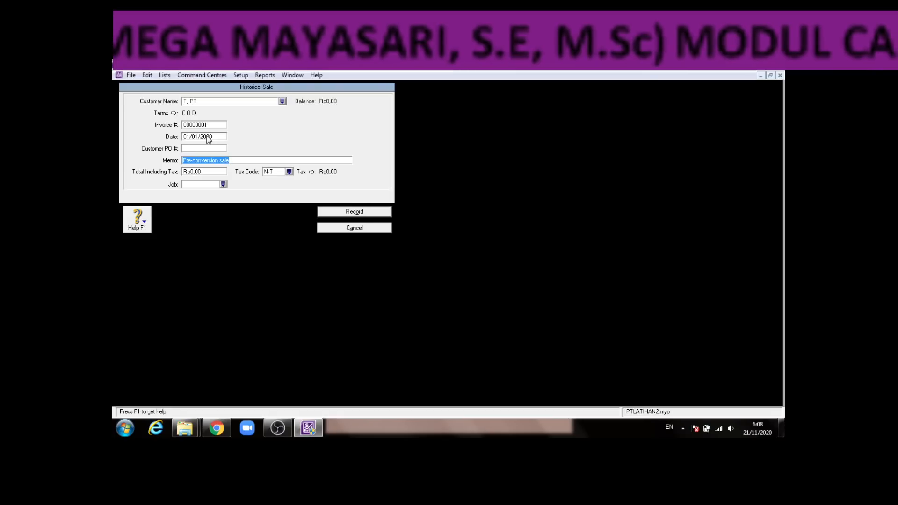
text(Saldo a)
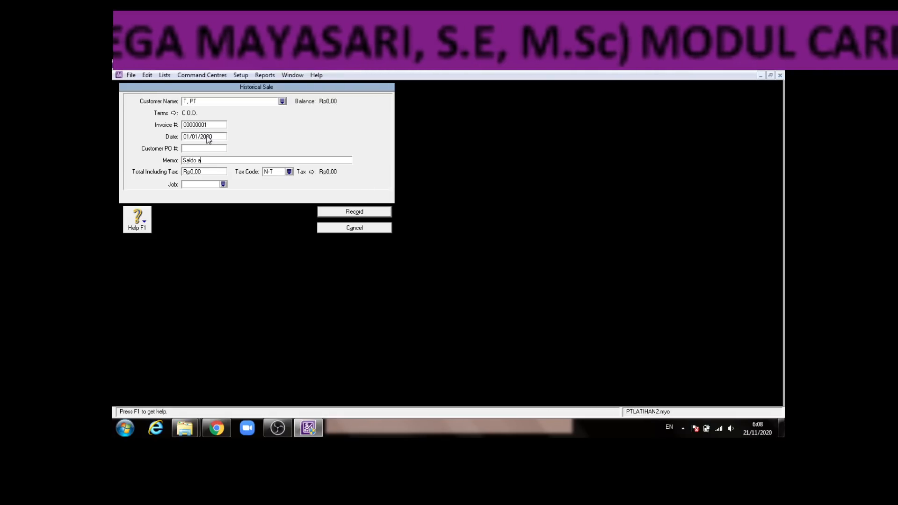
text(wal)
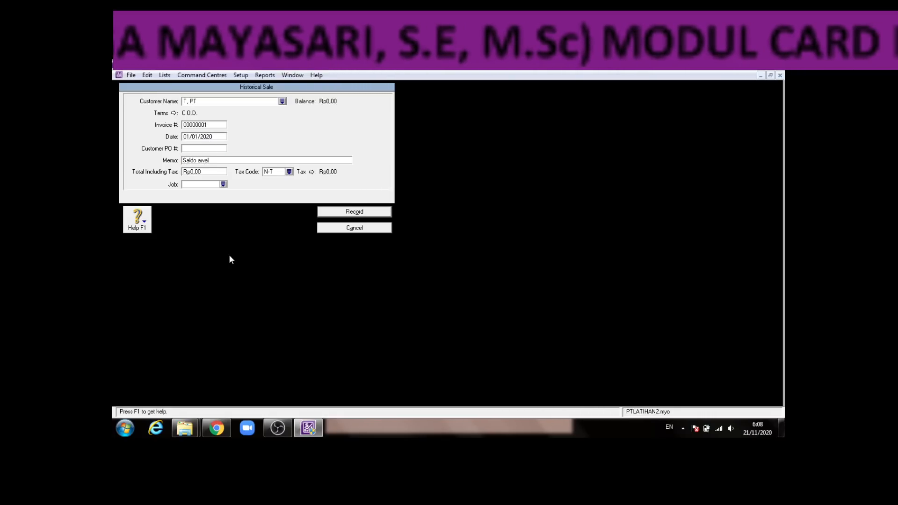
- Check PT T's opening balance in the exercise PDF, enter 3500 as the sale's total including tax, and record it
click(217, 433)
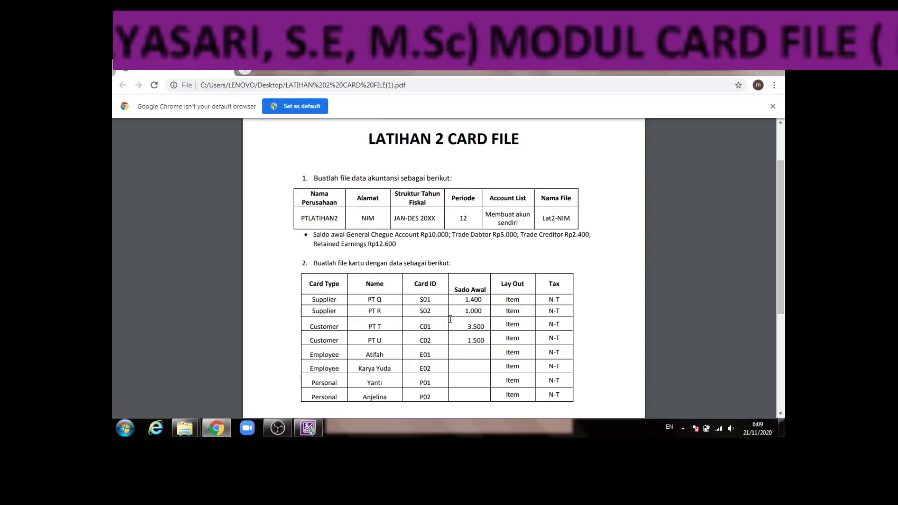
click(304, 431)
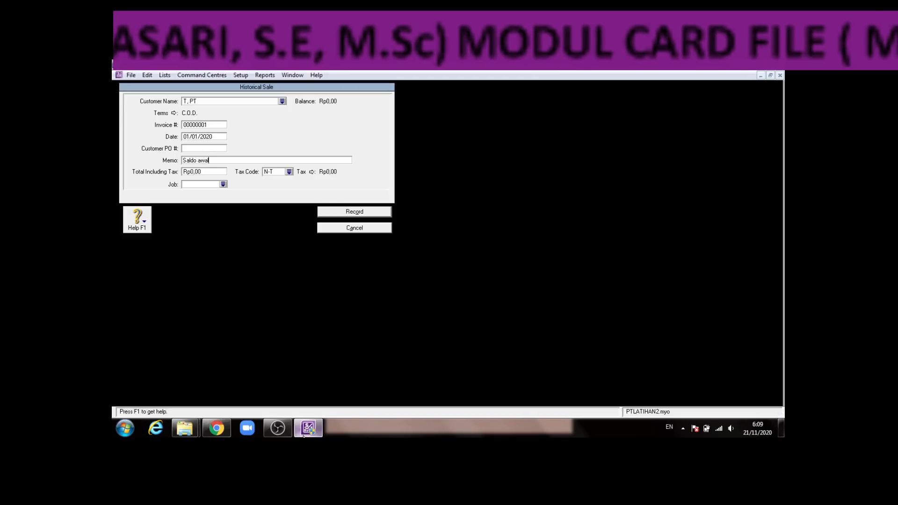
click(218, 172)
text(3)
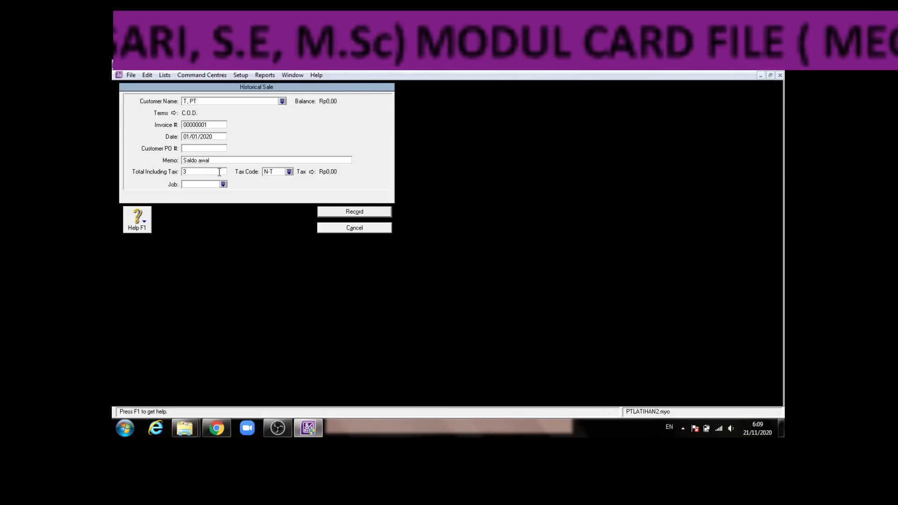
text(500)
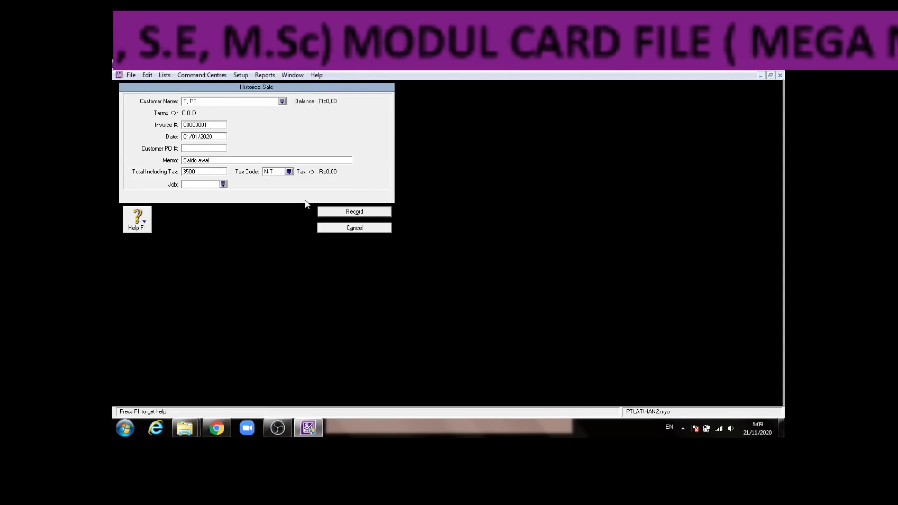
click(360, 212)
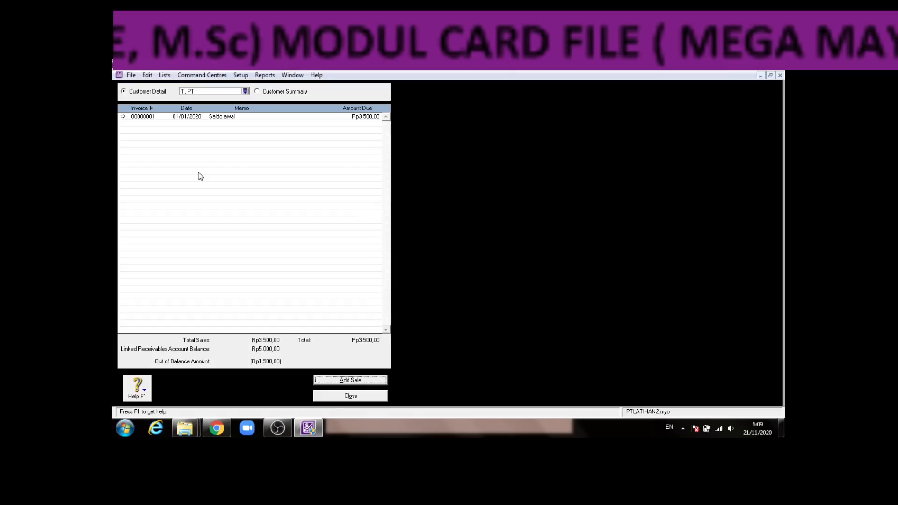
- Add a historical sale for customer U, PT with the memo "Saldo awal"
click(245, 91)
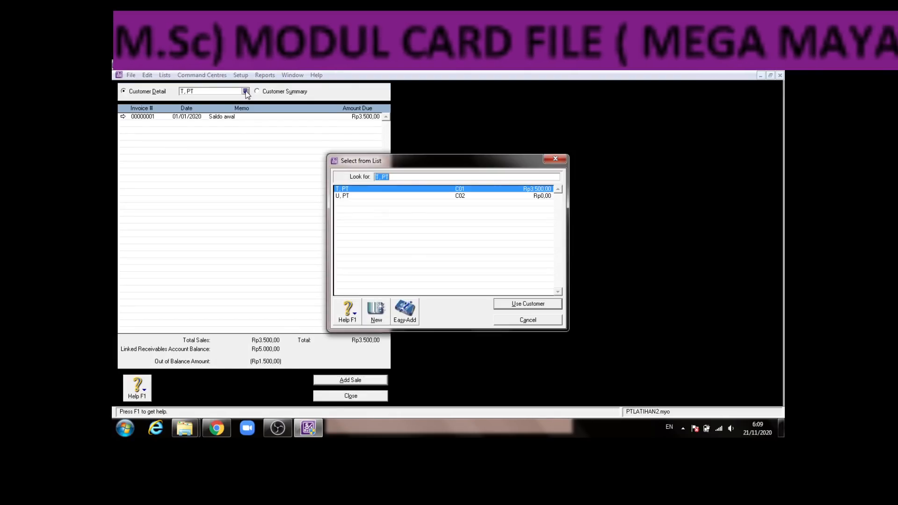
click(354, 195)
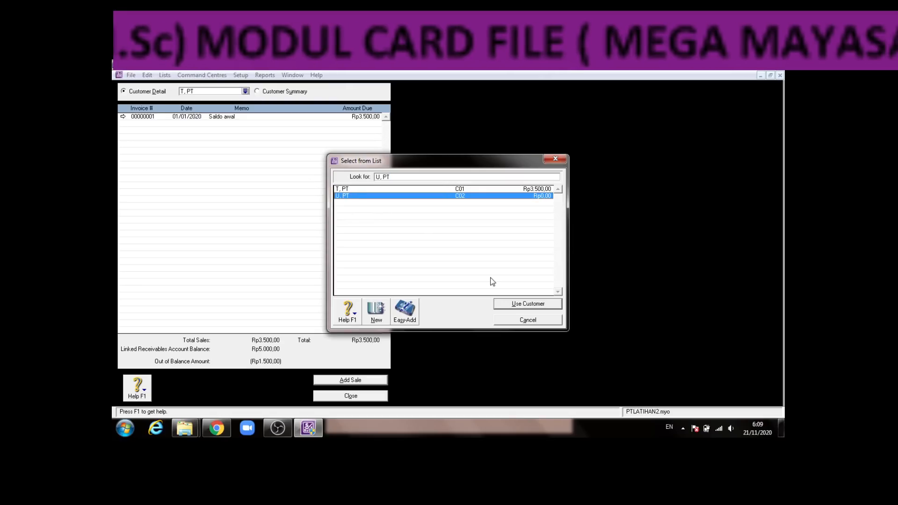
click(507, 304)
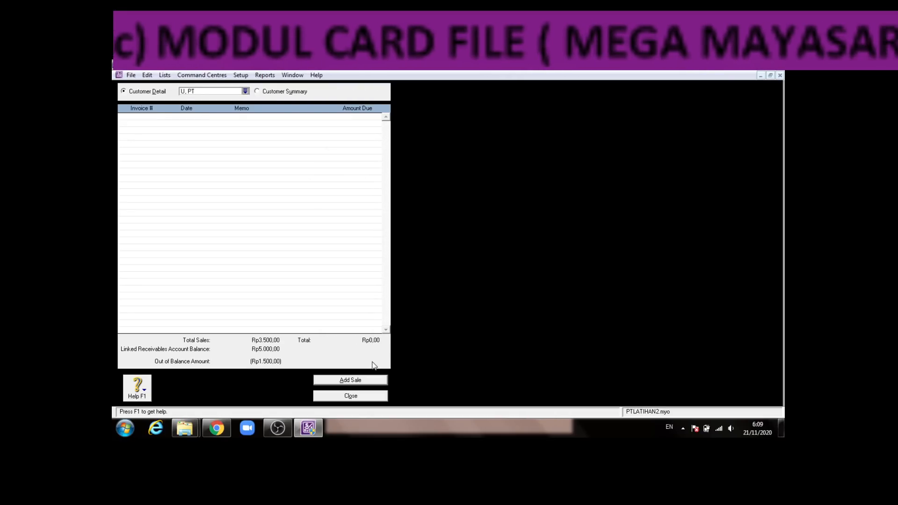
click(351, 381)
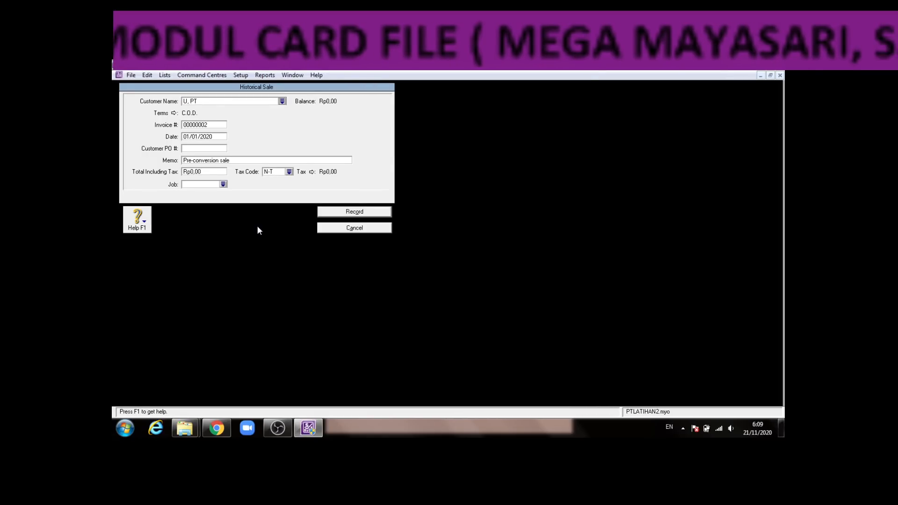
click(215, 159)
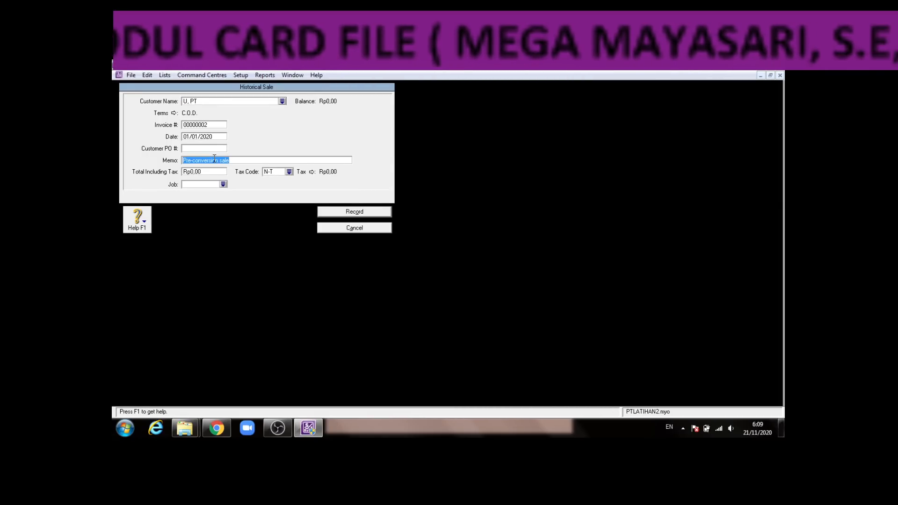
text(Saldo a)
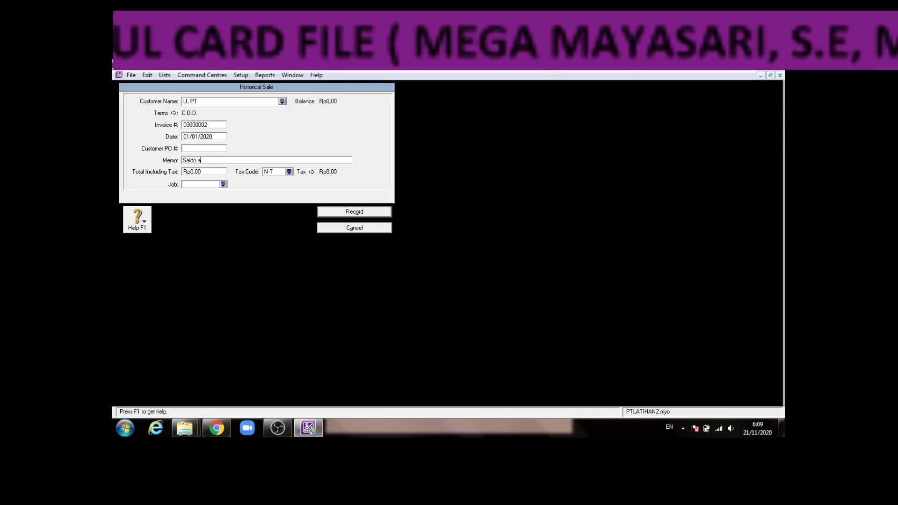
text(wal)
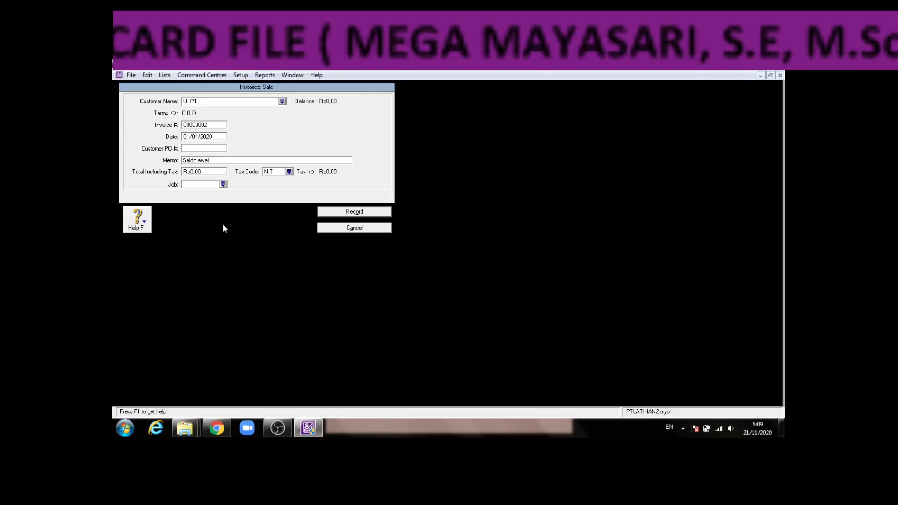
- Check PT U's opening balance in the exercise PDF, record the sale with a total of 1500, and close the customer balances
click(219, 427)
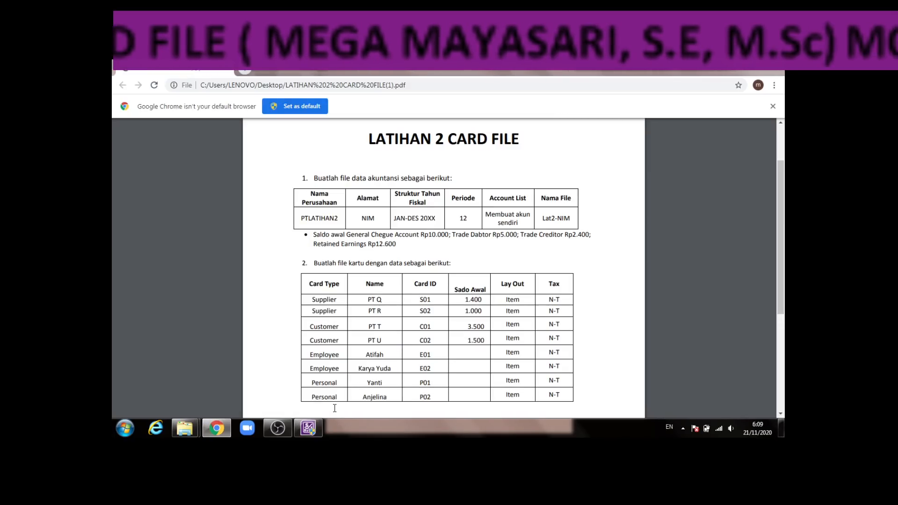
click(313, 427)
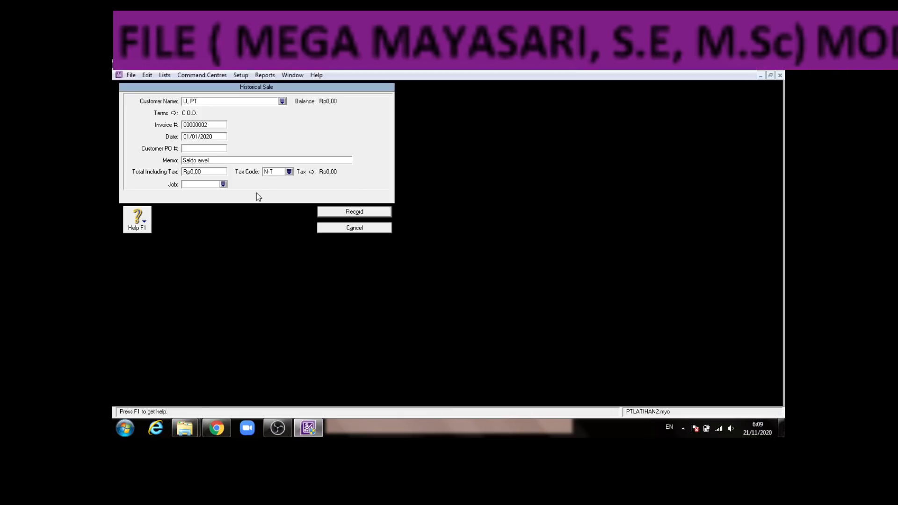
text(1500)
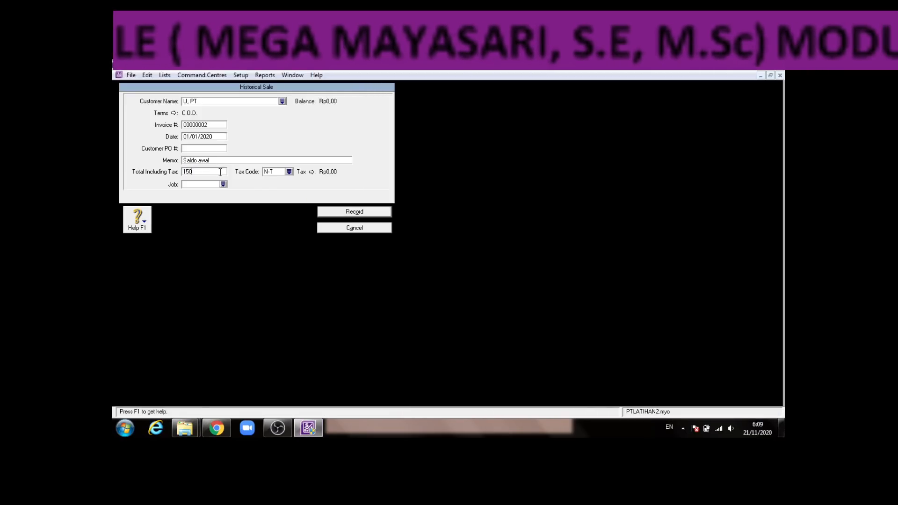
click(355, 212)
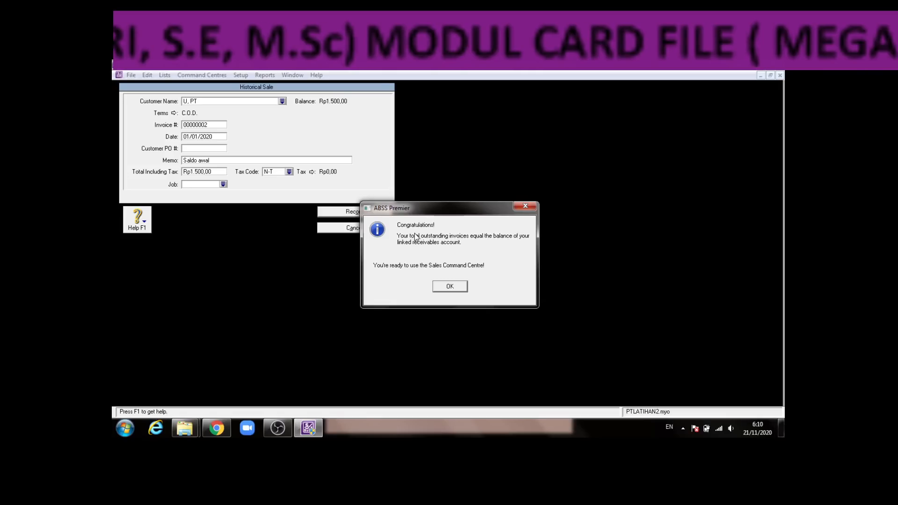
click(454, 286)
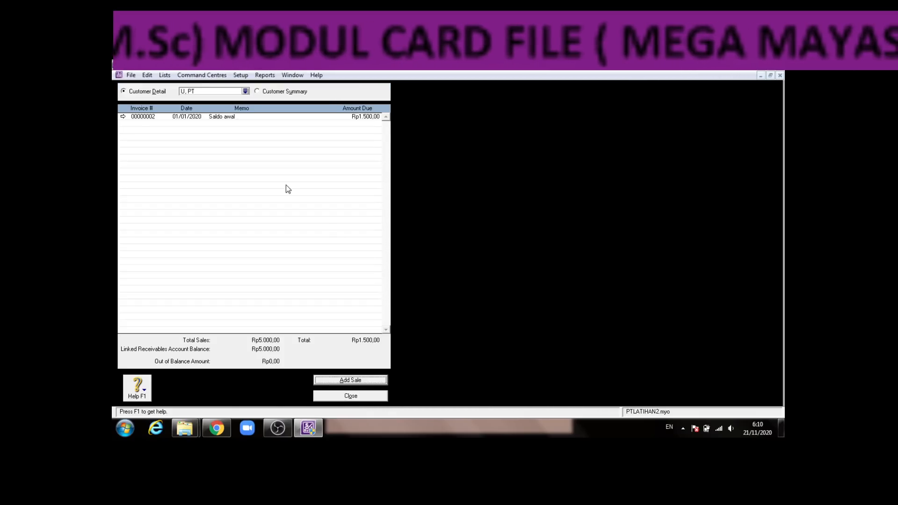
click(361, 396)
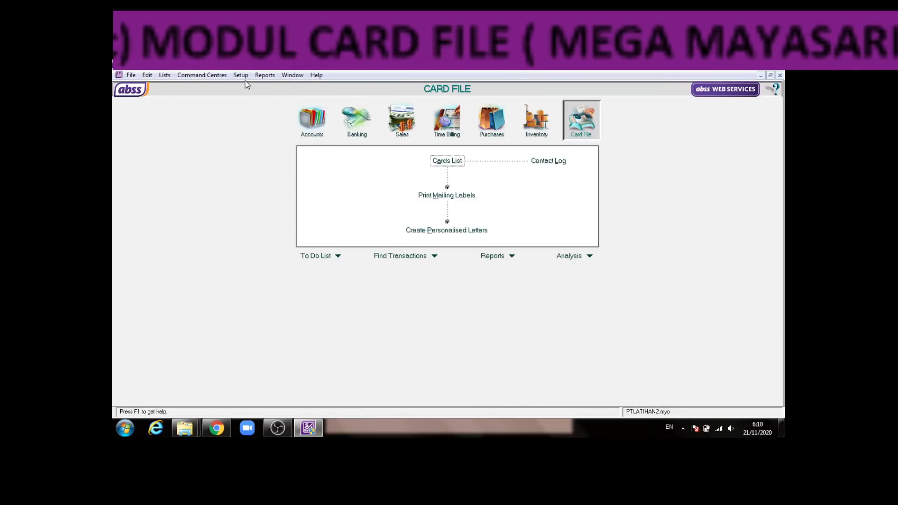
- Open the supplier balances, start a historical purchase for supplier Q, PT, and check its opening balance in the exercise PDF
click(242, 77)
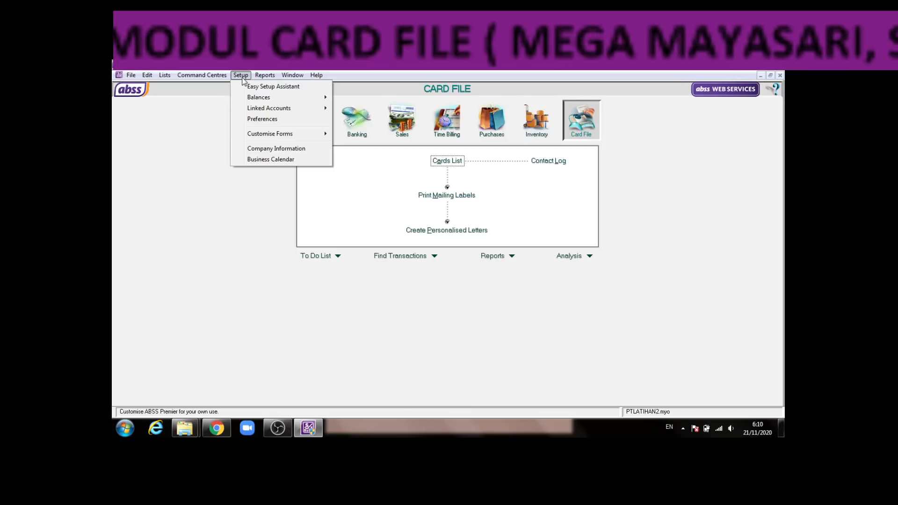
mouse_move(252, 101)
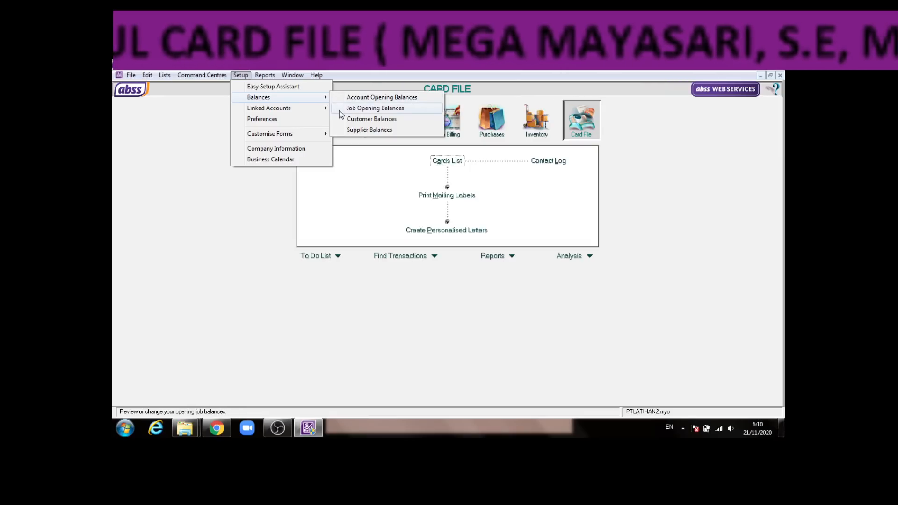
click(342, 130)
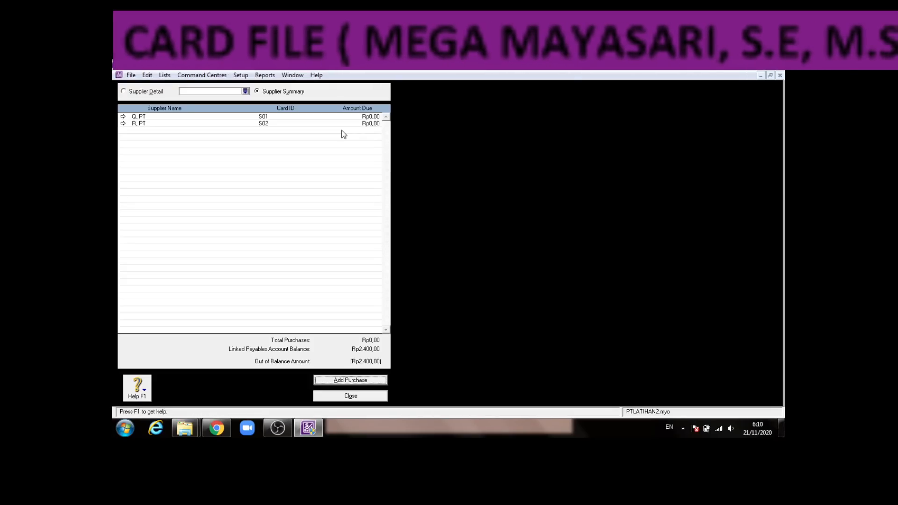
click(123, 117)
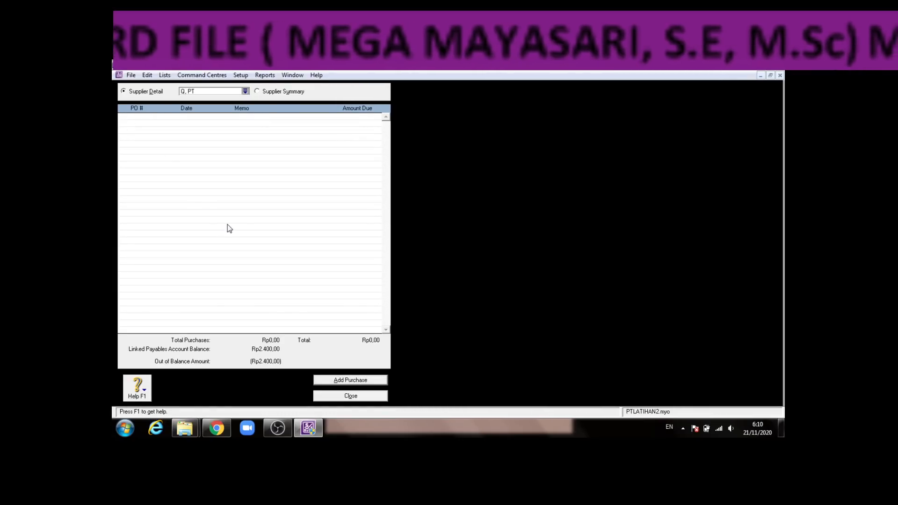
click(330, 381)
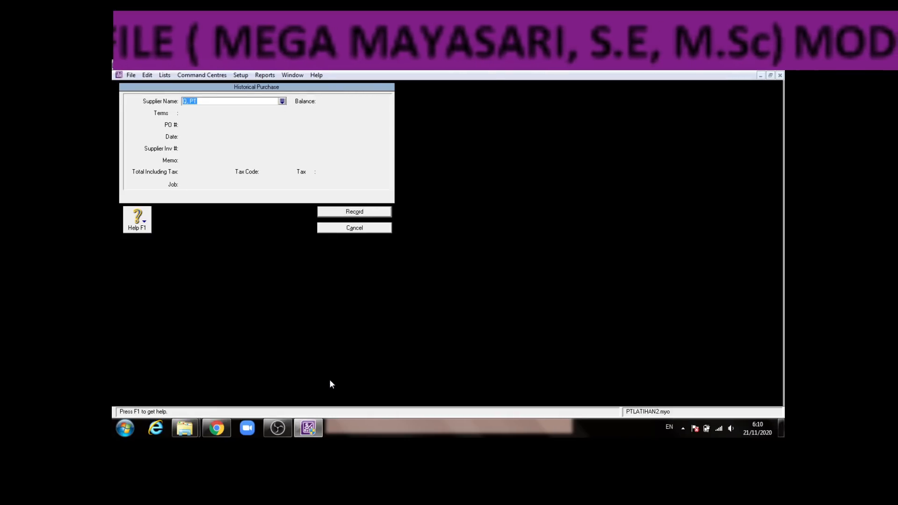
key(Tab)
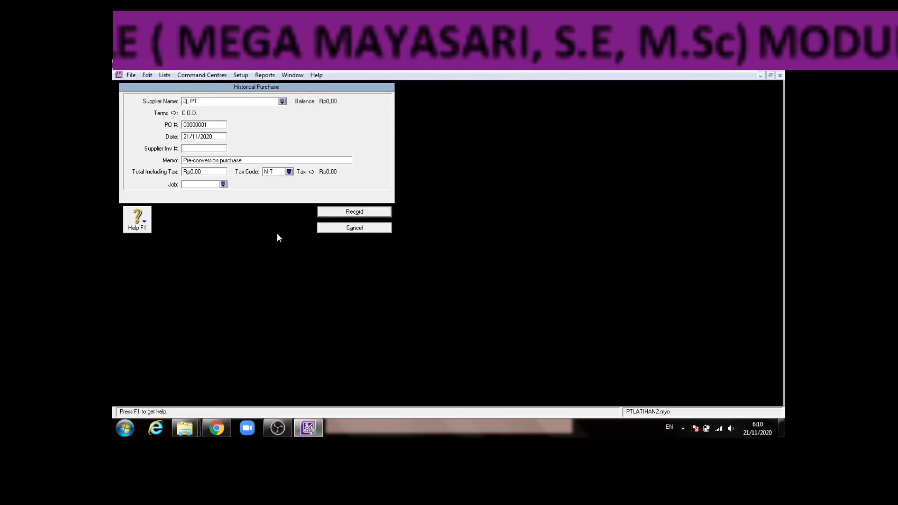
click(225, 426)
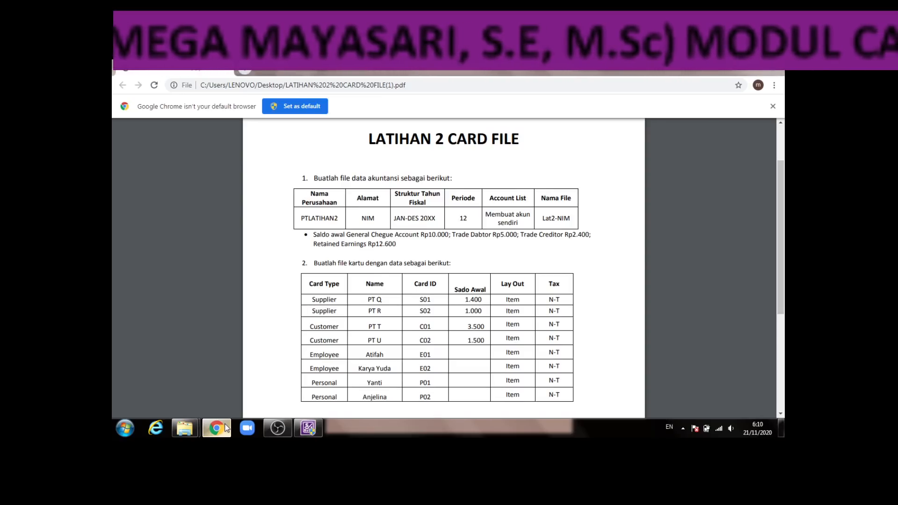
click(225, 428)
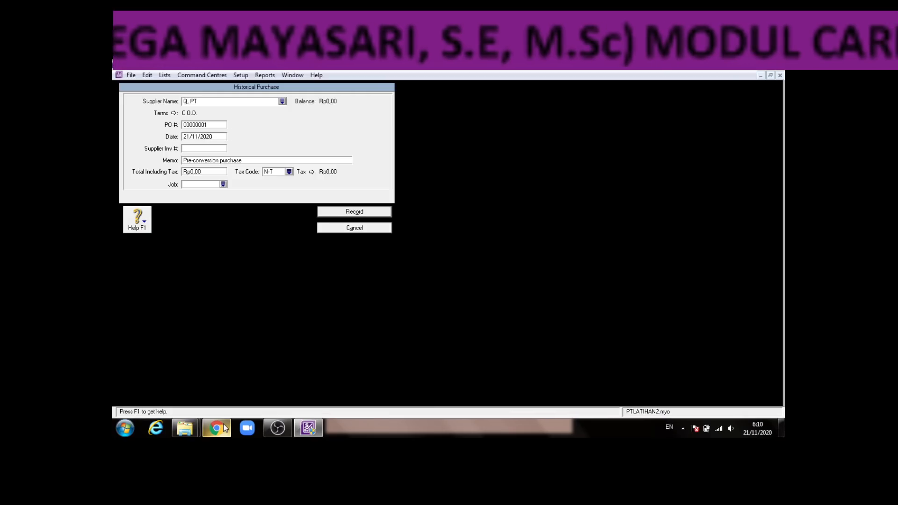
- Check the exercise PDF again, and give supplier Q, PT's historical purchase the date 01/01/2020 and the memo "Saldo awal"
click(225, 428)
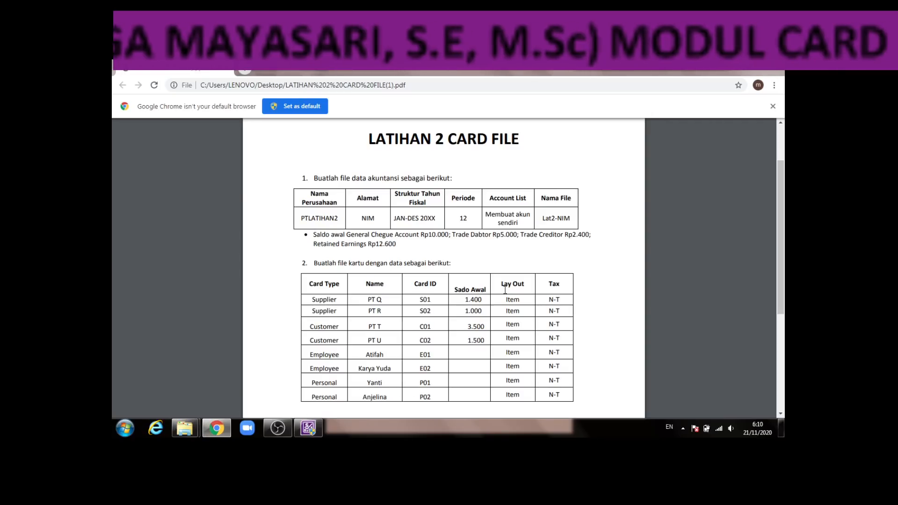
click(224, 433)
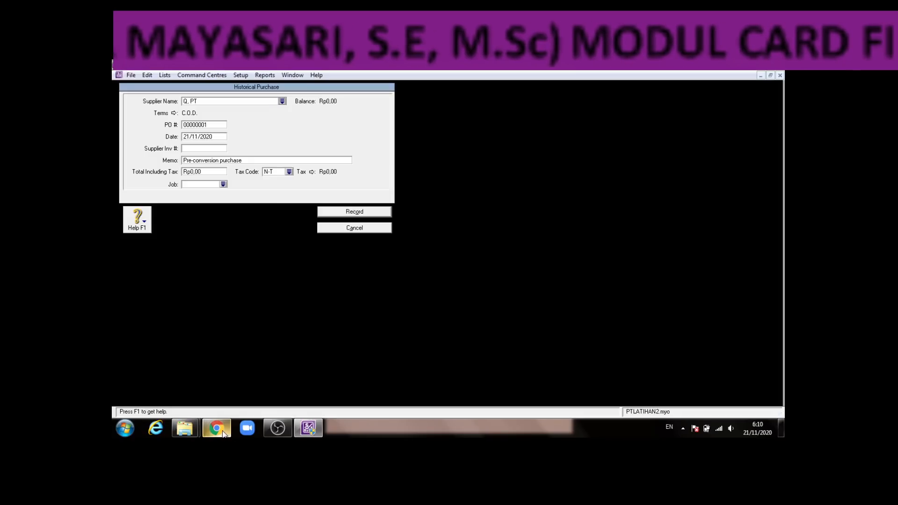
click(208, 137)
text(1)
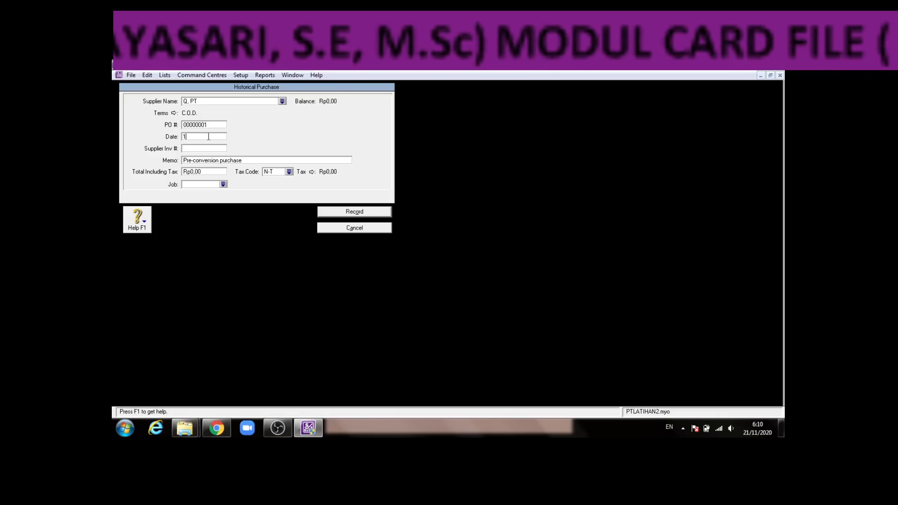
text(.1.20)
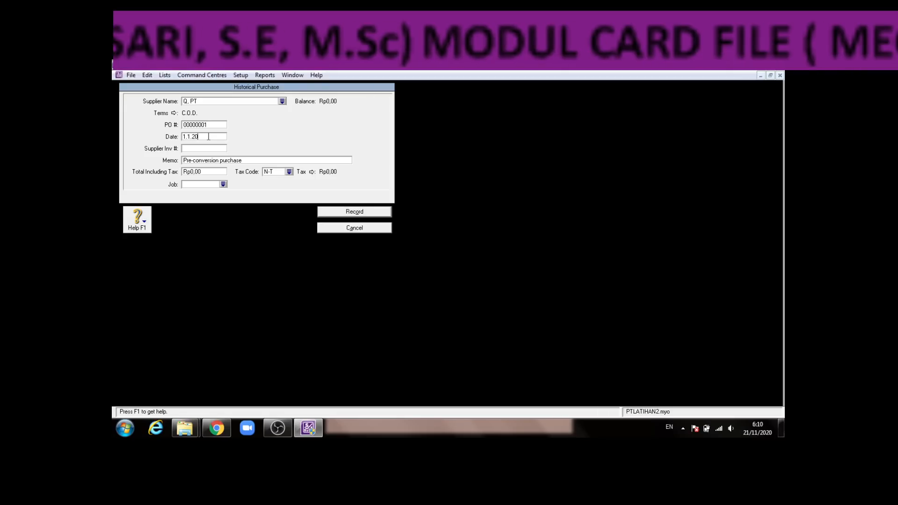
key(Tab)
key(Tab)
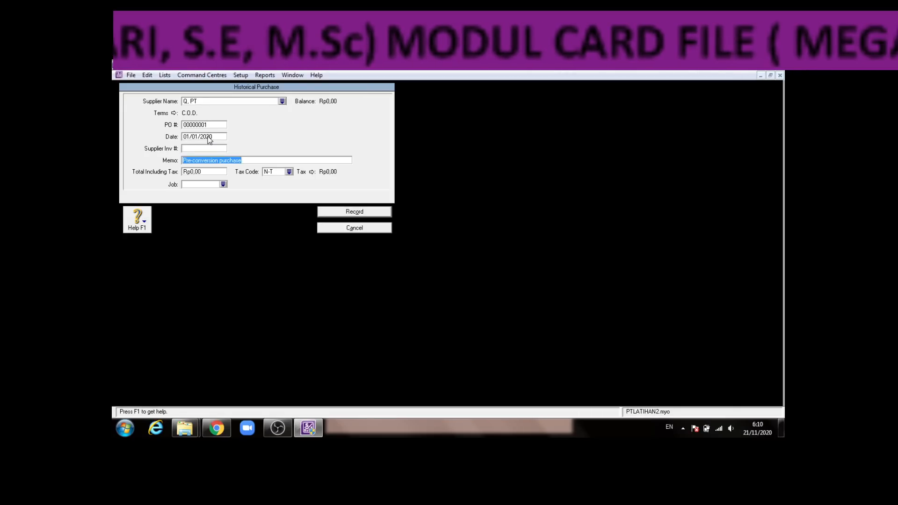
text(s)
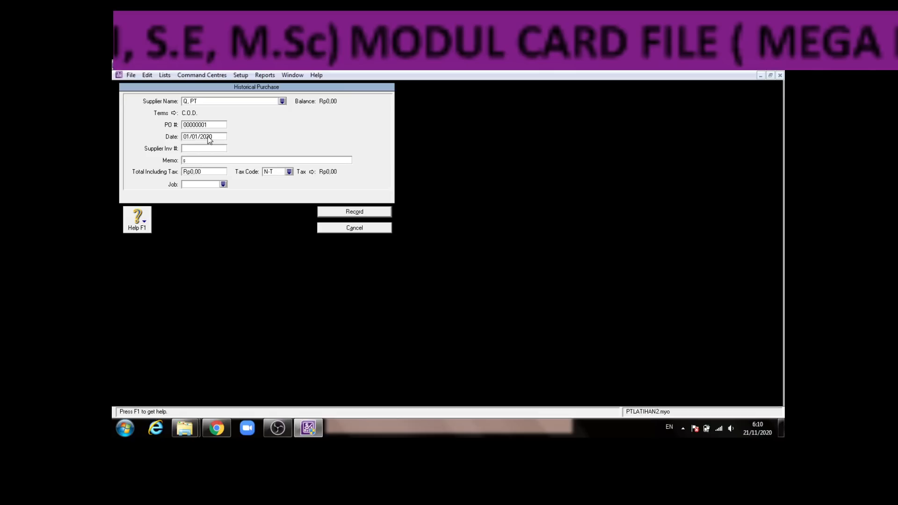
text(Sa)
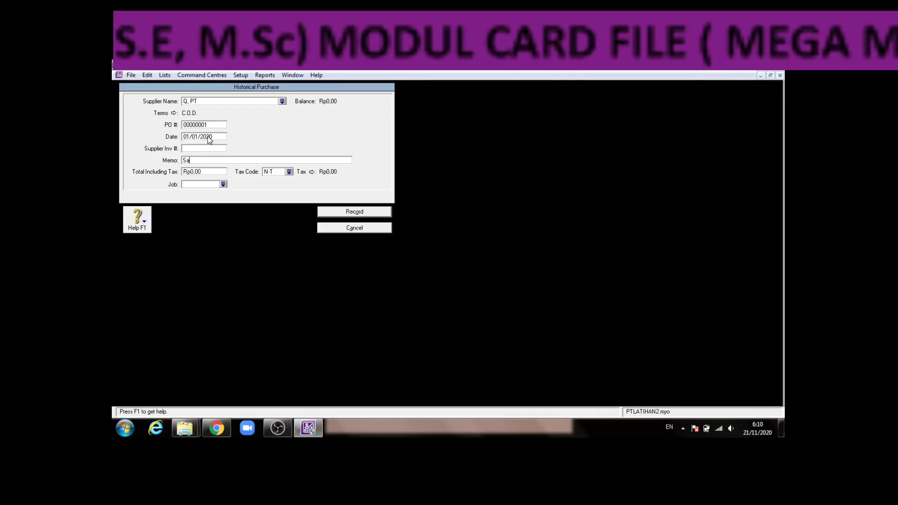
text(ldo awal)
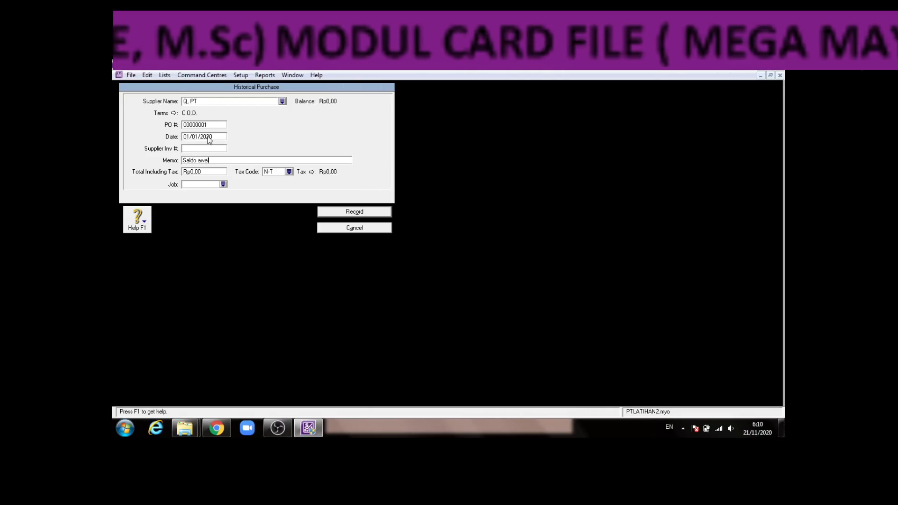
- Check PT Q's opening balance in the exercise PDF, enter 1400 as the purchase's total including tax, and record it
click(218, 426)
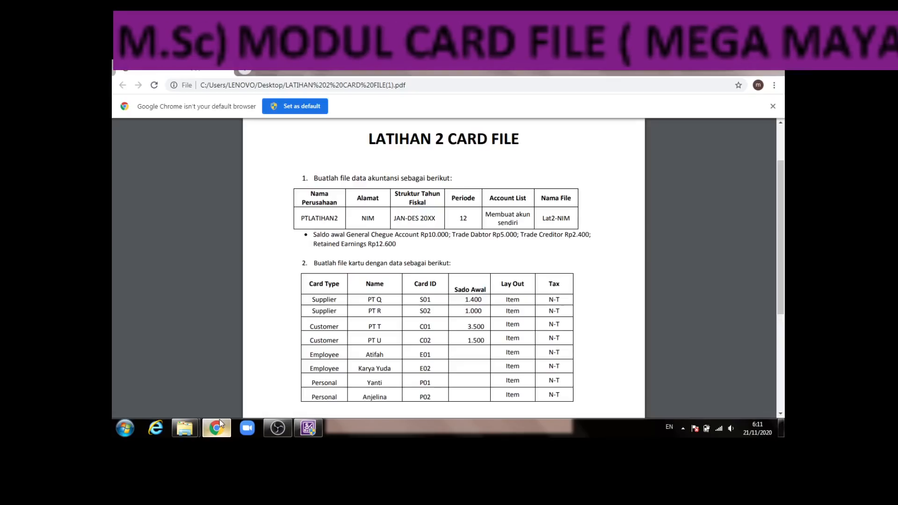
click(220, 419)
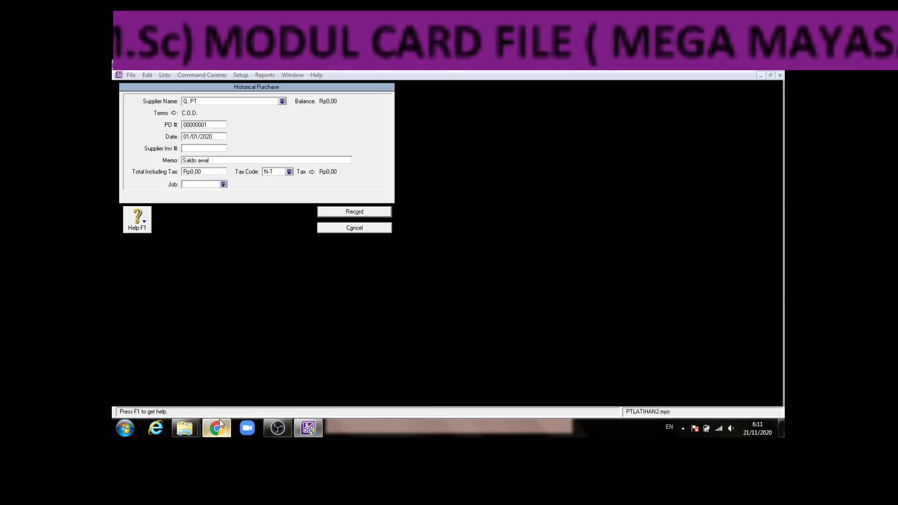
click(219, 419)
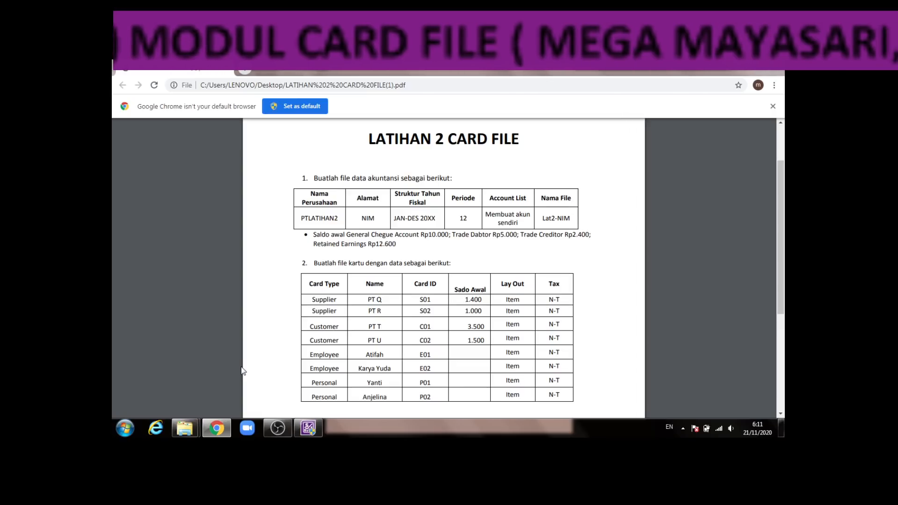
click(217, 428)
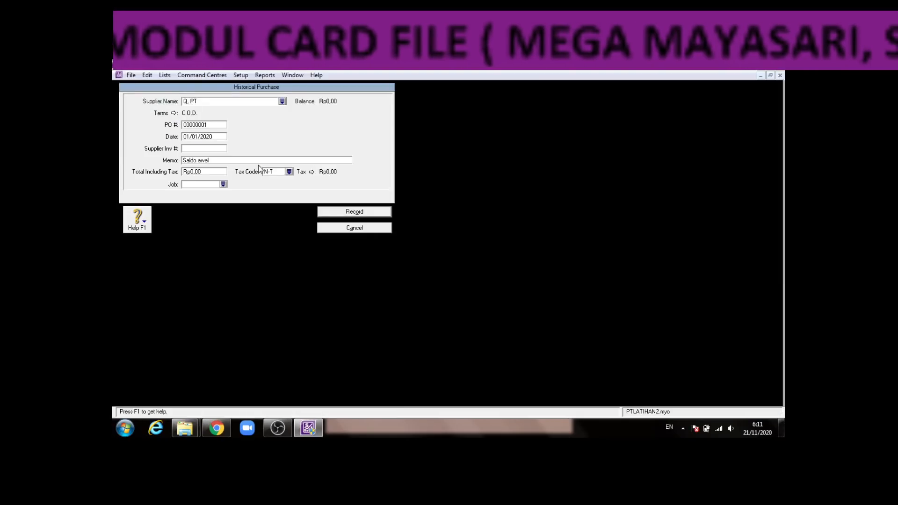
click(222, 171)
text(1.40)
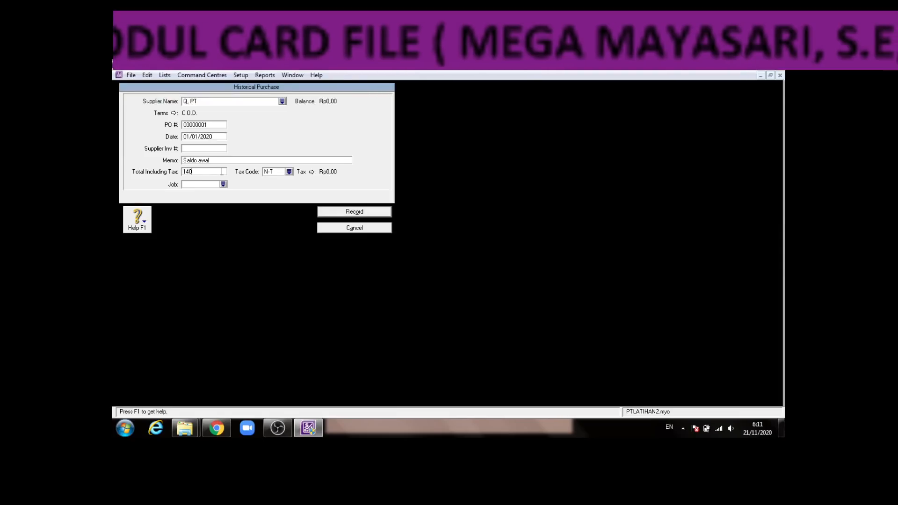
text(0)
key(Tab)
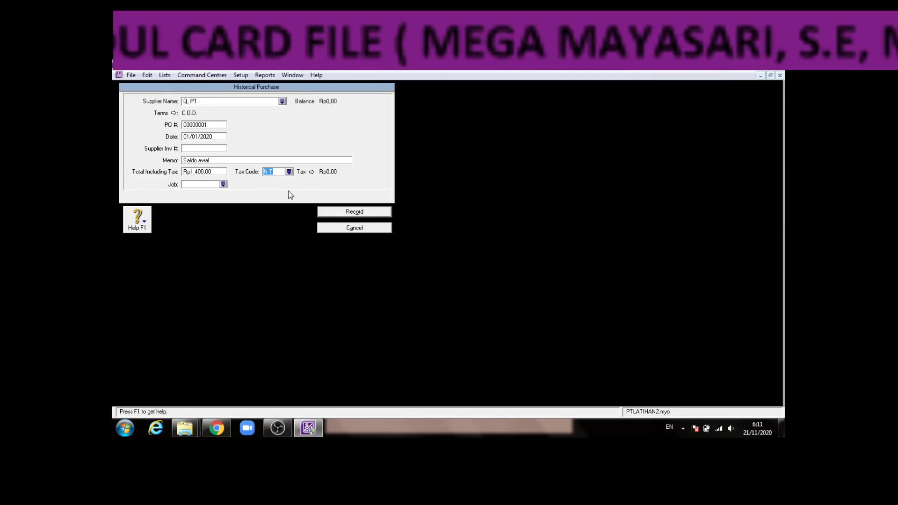
click(328, 212)
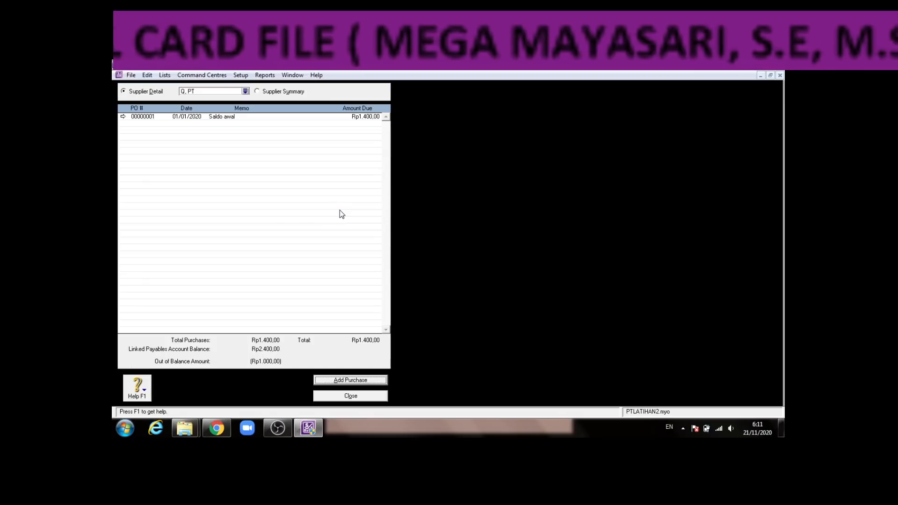
- Start a historical purchase for supplier R, PT and check its opening balance in the exercise PDF
click(246, 91)
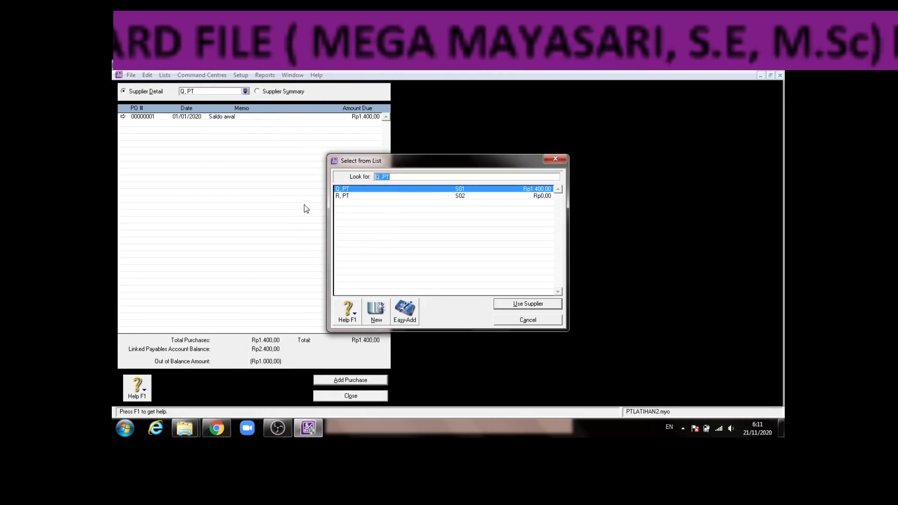
click(341, 195)
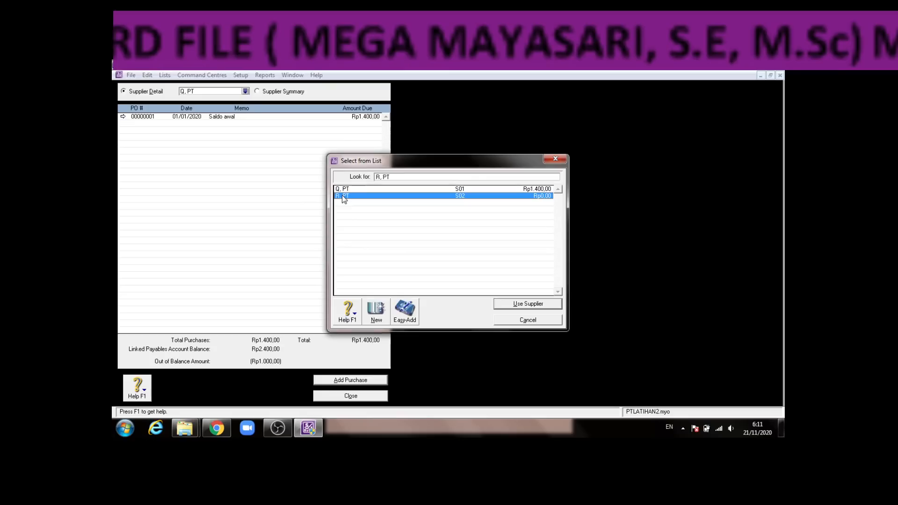
click(501, 307)
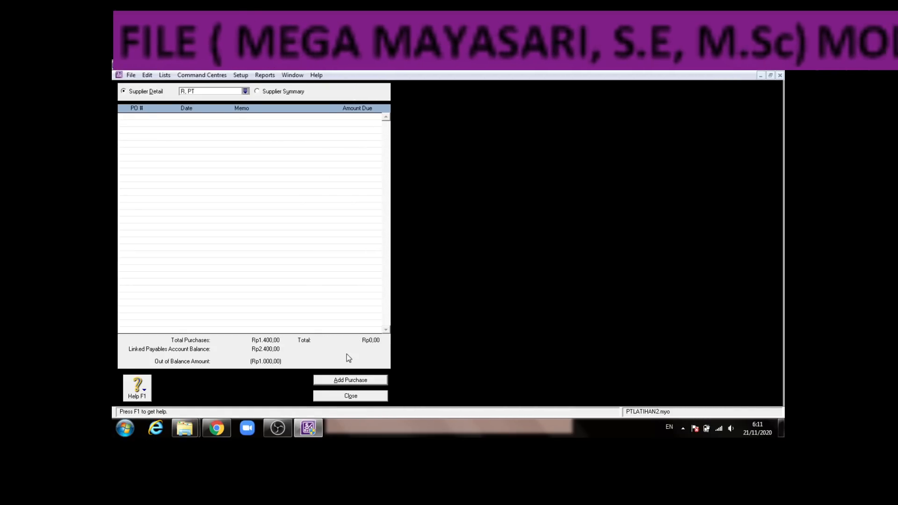
click(349, 380)
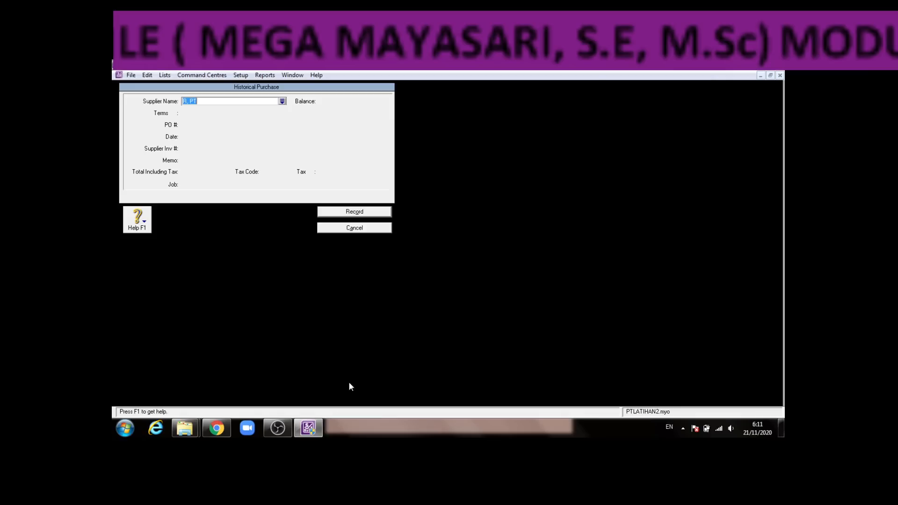
key(Tab)
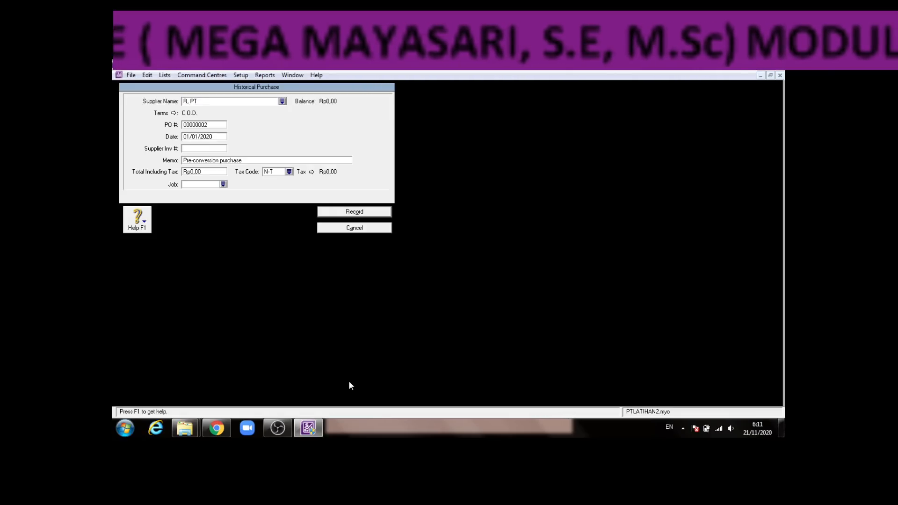
click(223, 425)
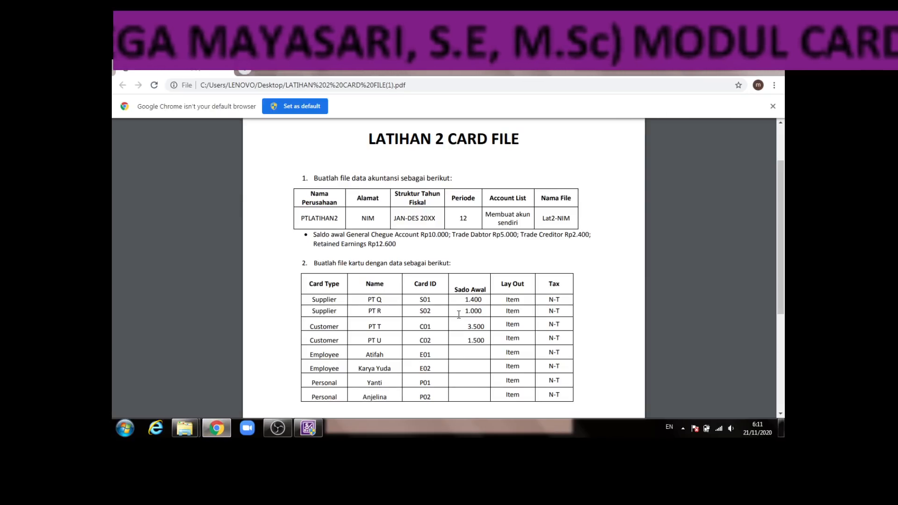
click(310, 432)
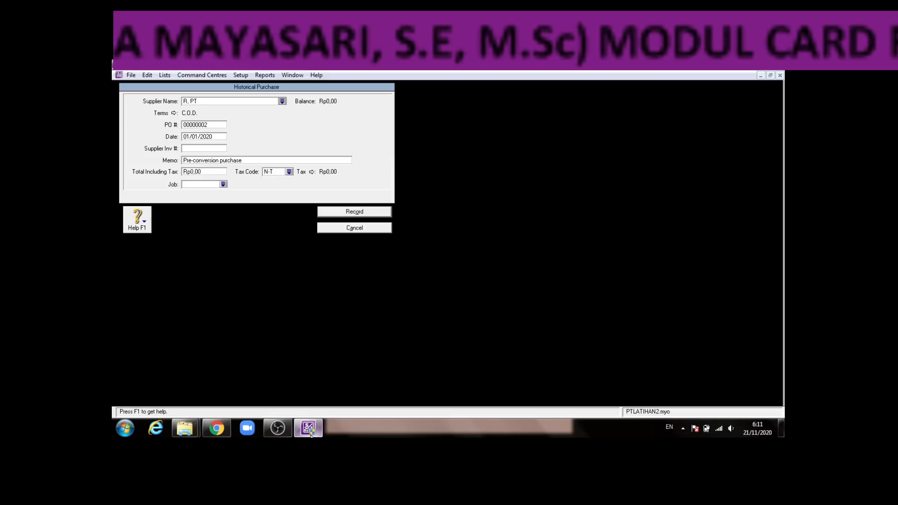
- Enter the memo "Saldo Awal" and a total including tax of 1000 for supplier R, PT's purchase
click(220, 162)
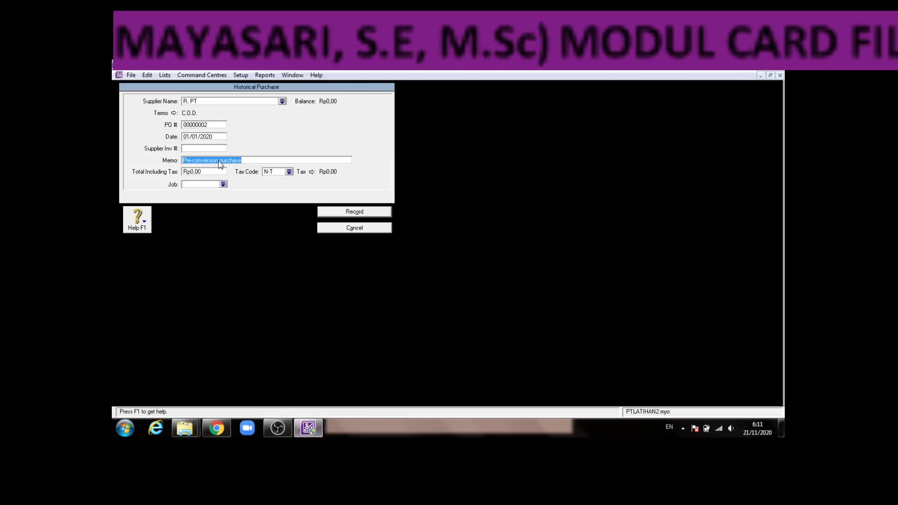
text(Saldo Awal)
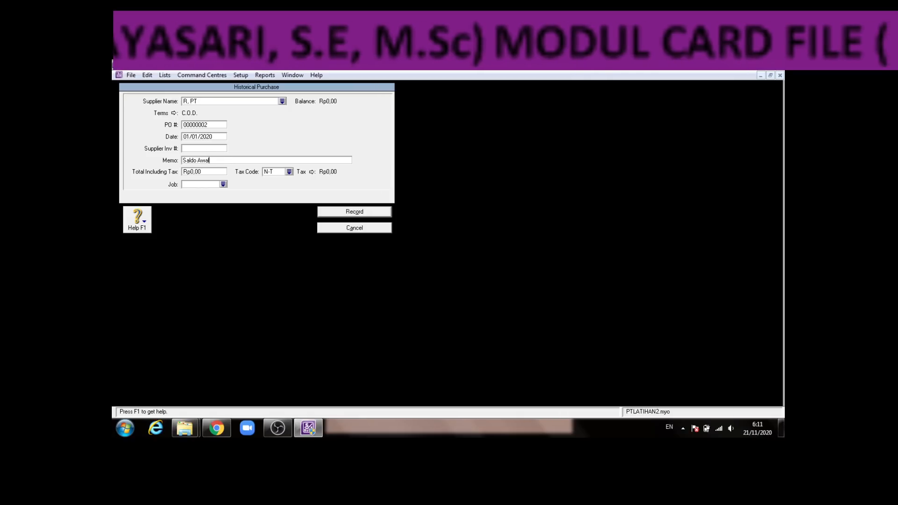
key(Tab)
text(1000)
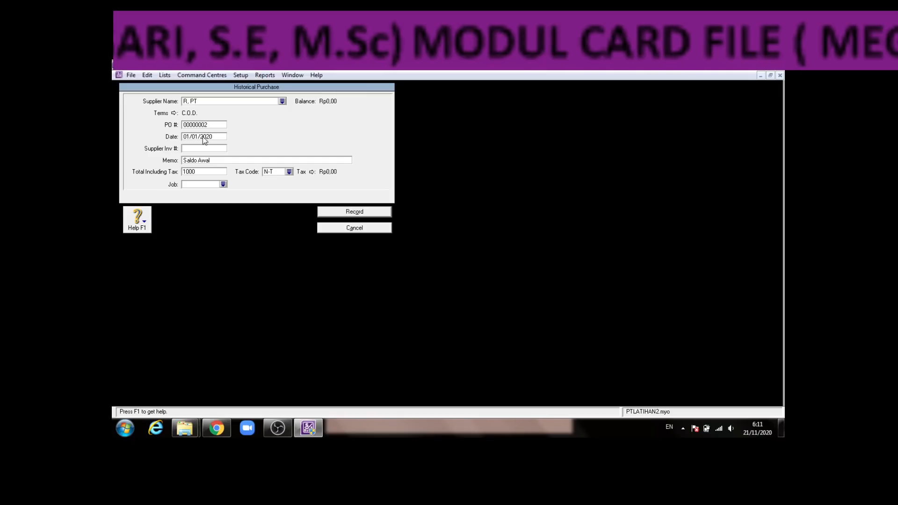
- Review the entries of supplier R, PT's historical purchase, record it, and close the supplier balances
double_click(219, 137)
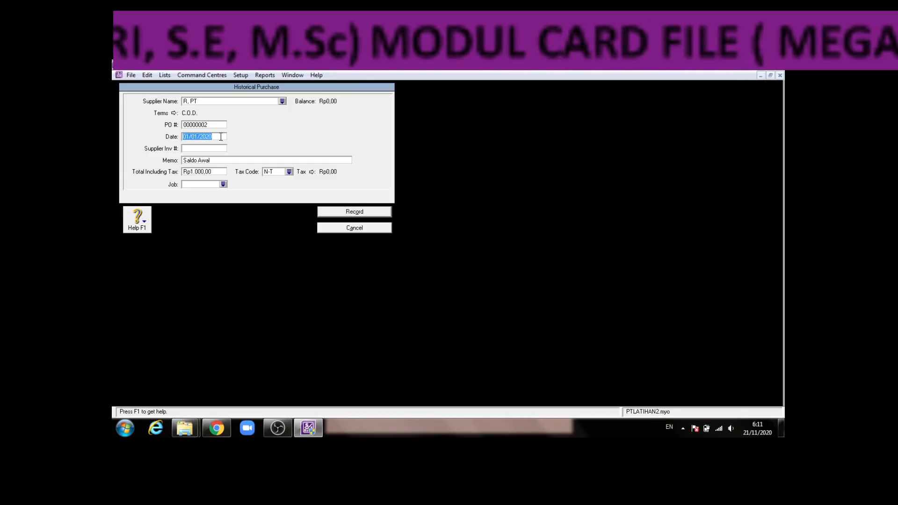
key(Tab)
key(Tab)
key(Tab)
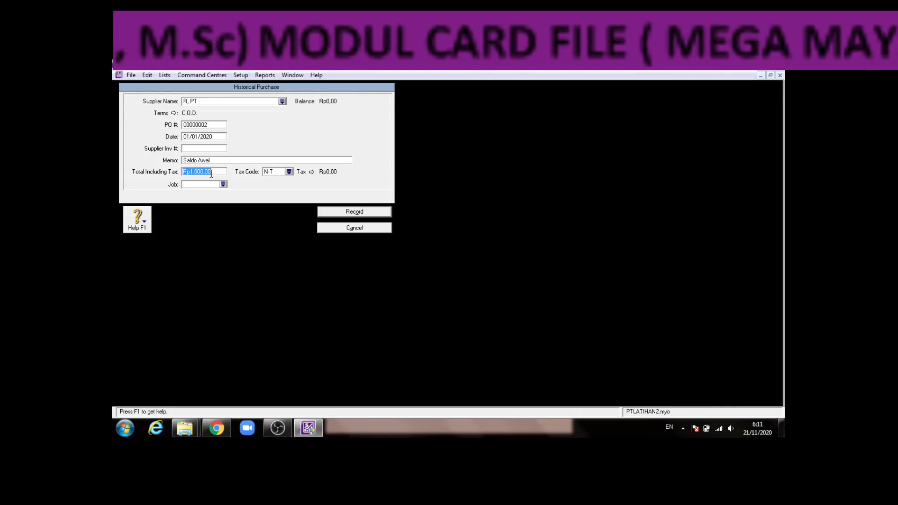
click(213, 149)
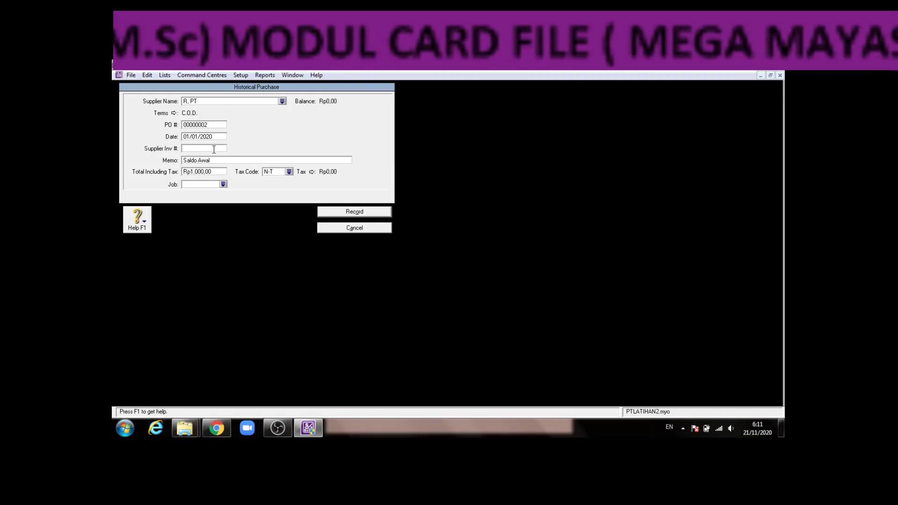
key(Tab)
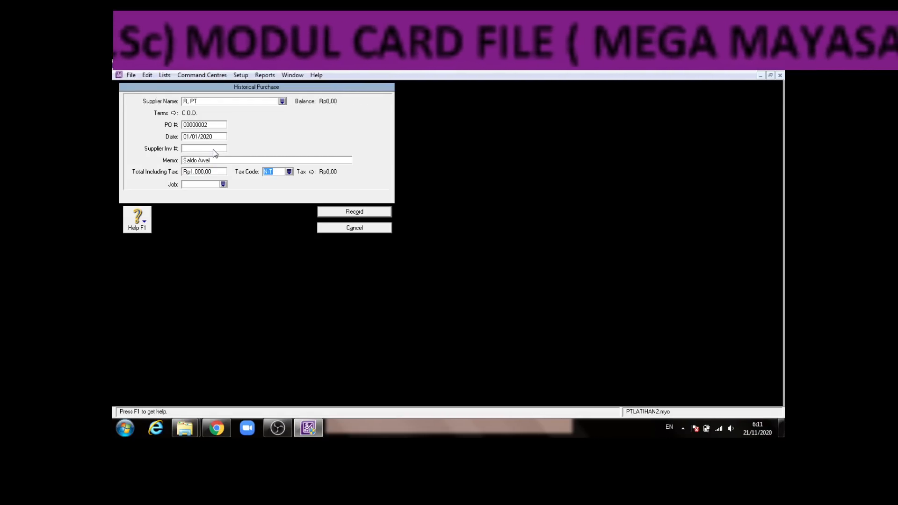
key(Tab)
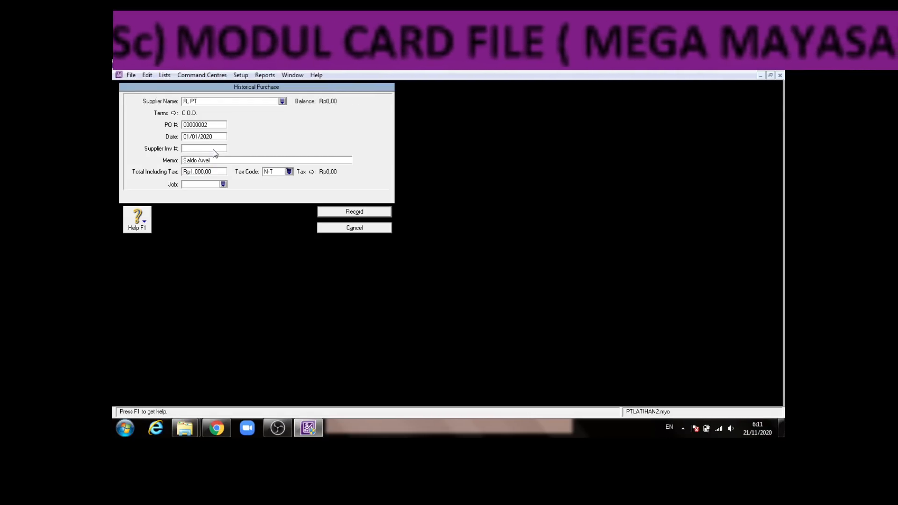
click(340, 209)
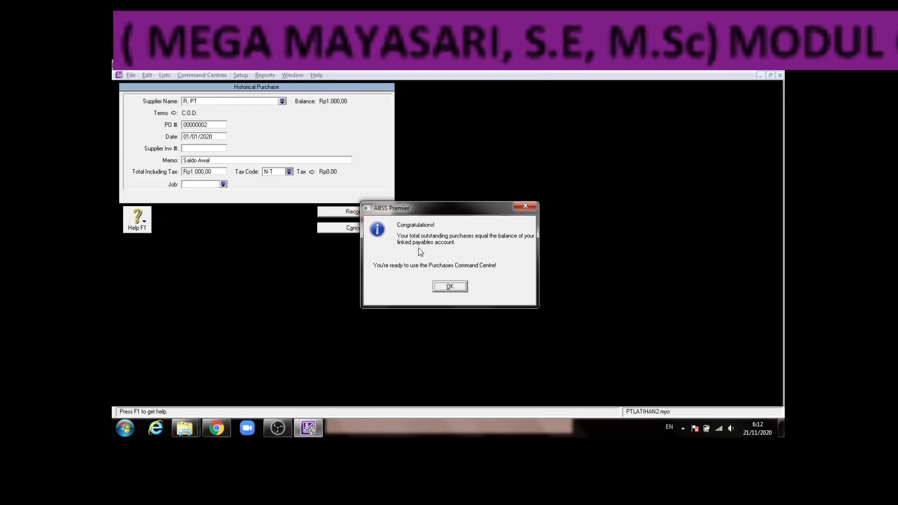
click(460, 287)
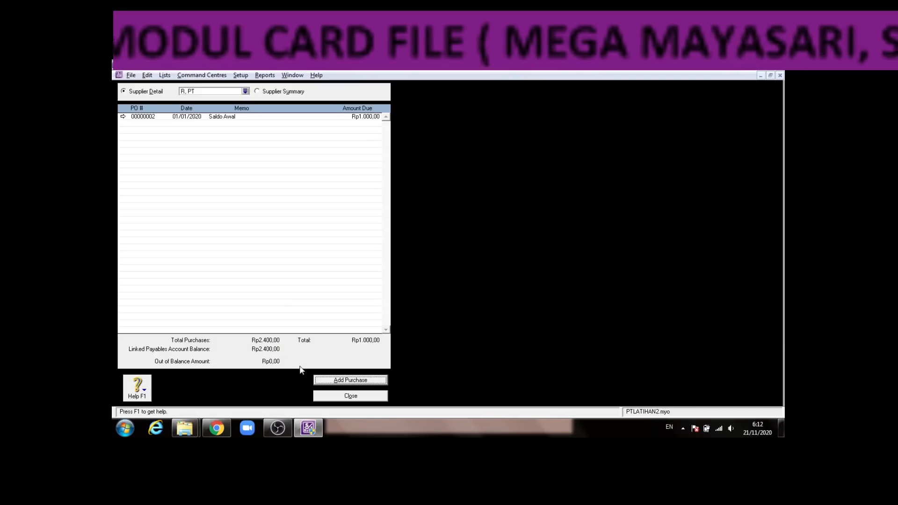
click(332, 396)
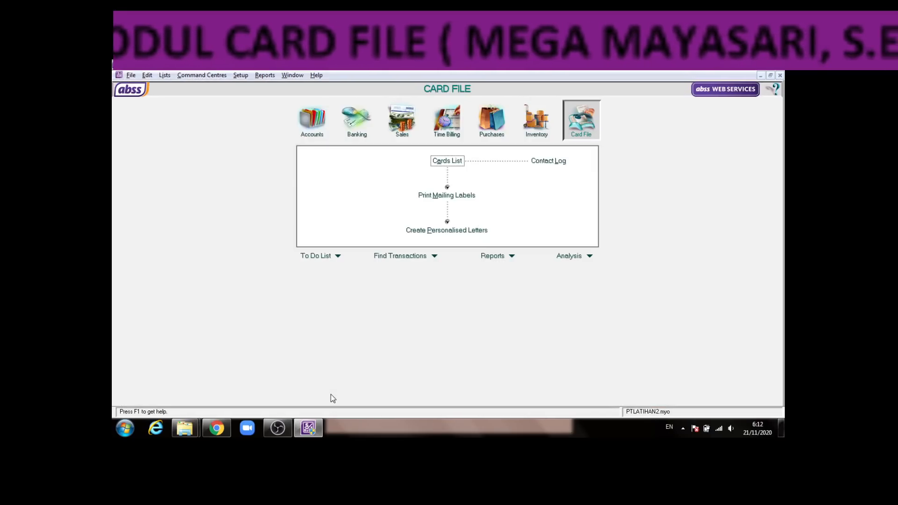
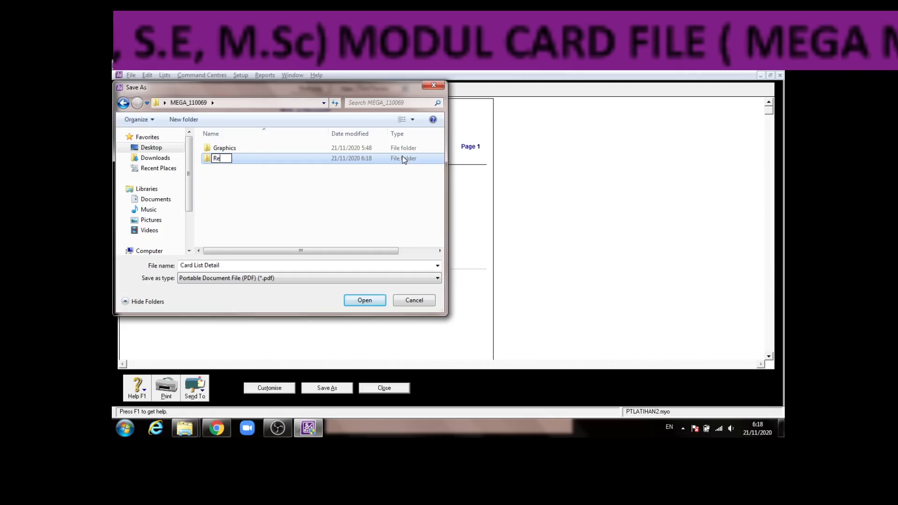
- Name the new folder Report, open it, and check the required report file name in the exercise PDF
click(304, 178)
double_click(220, 158)
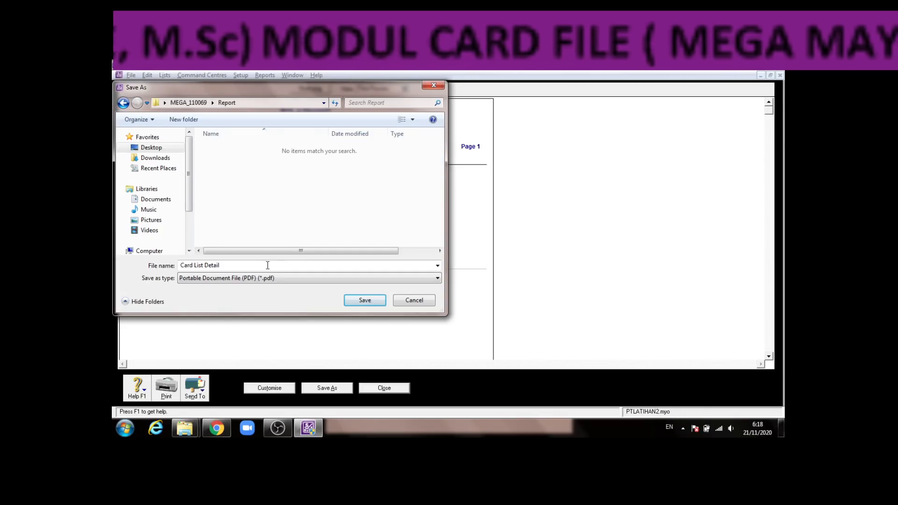
click(228, 428)
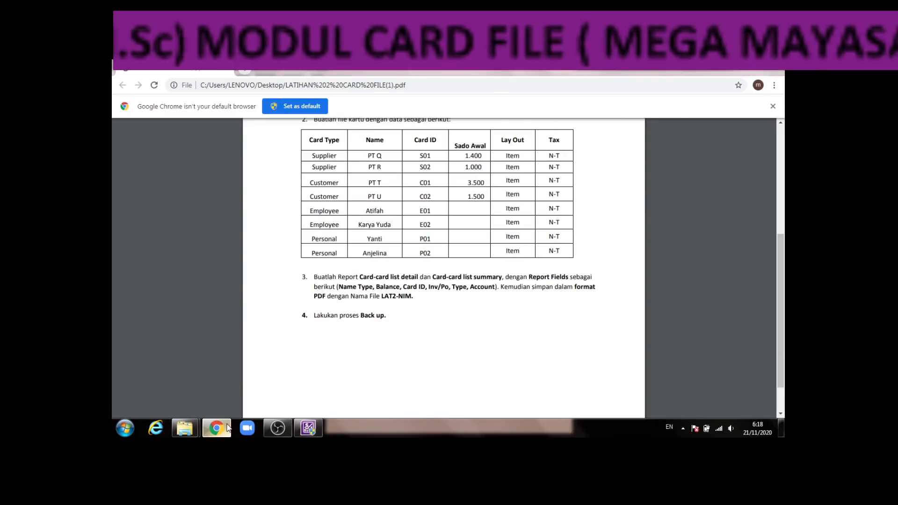
click(228, 428)
click(254, 266)
click(254, 265)
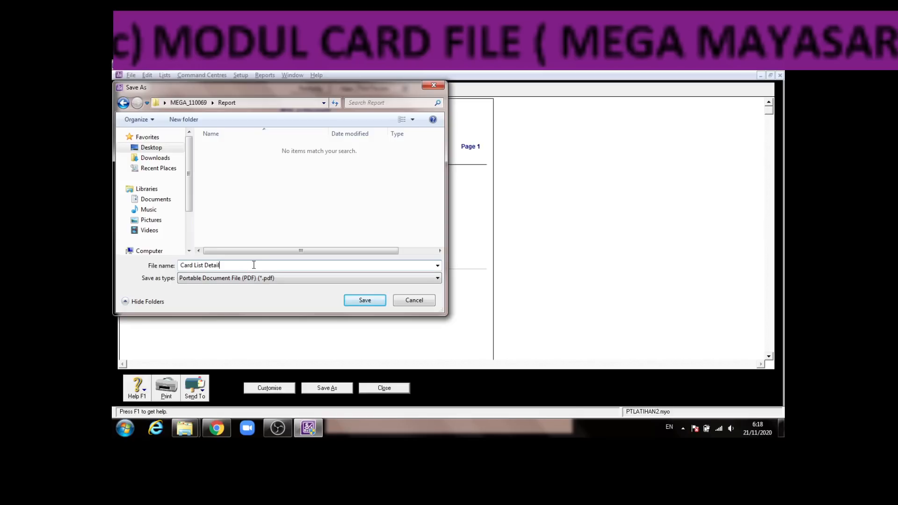
- Append LAT2, an underscore and the student number in parentheses to the file name Card List Detail, and save the PDF
text((lat)
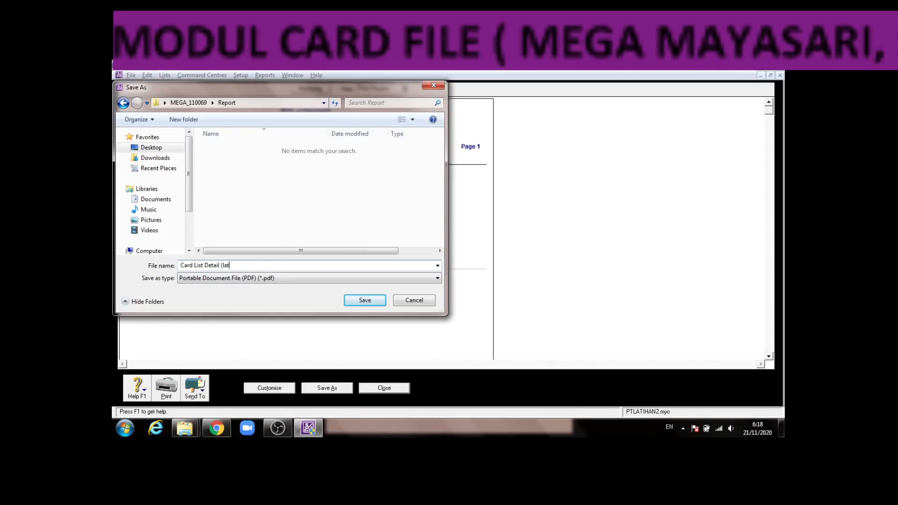
key(BackSpace)
key(BackSpace)
key(BackSpace)
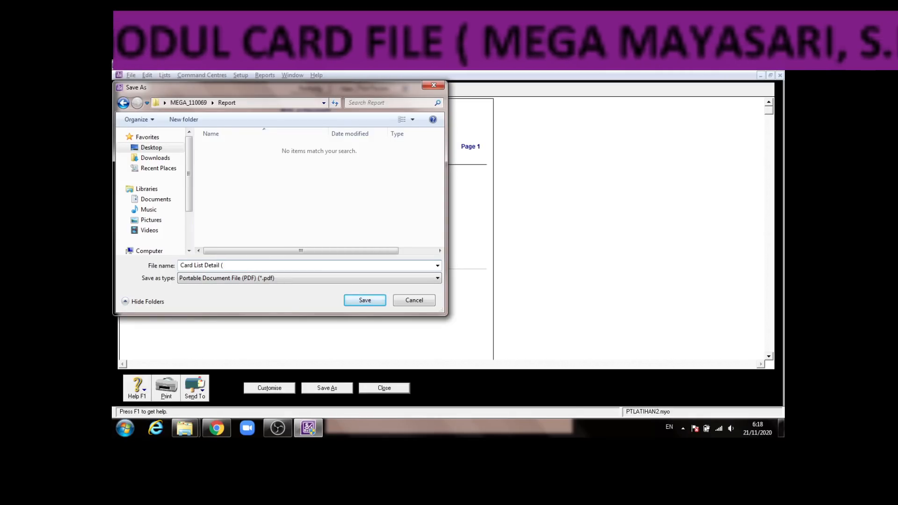
text(LAT2)
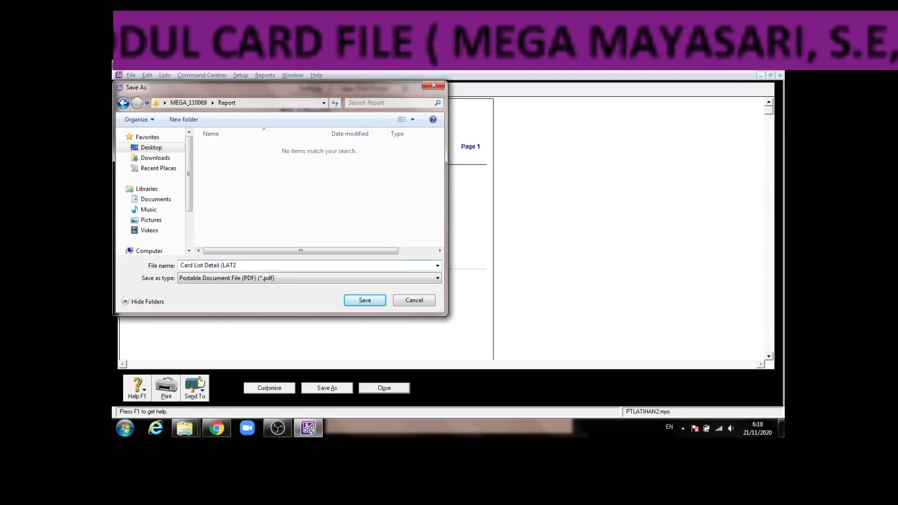
text(_110069)
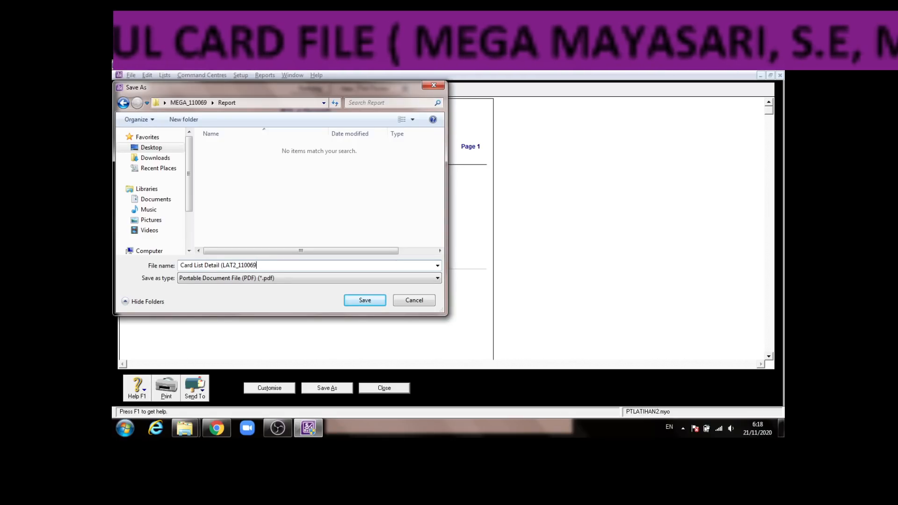
text())
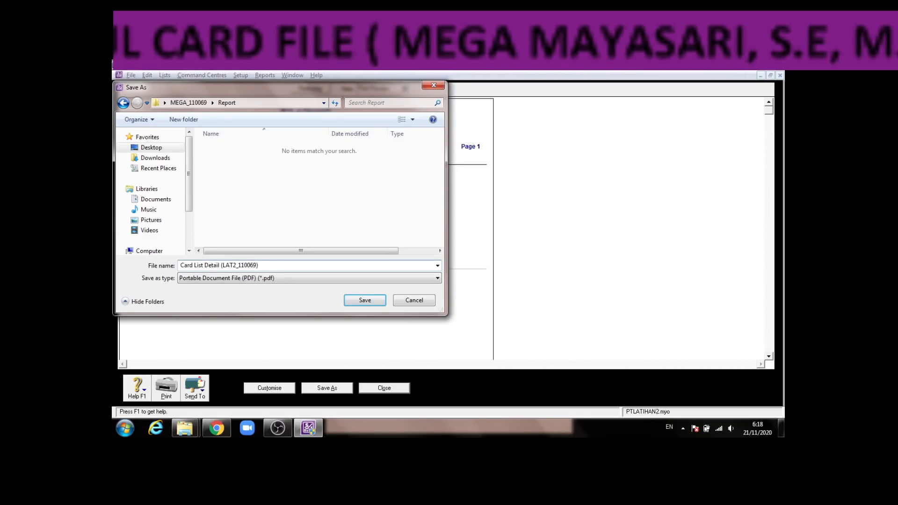
click(358, 300)
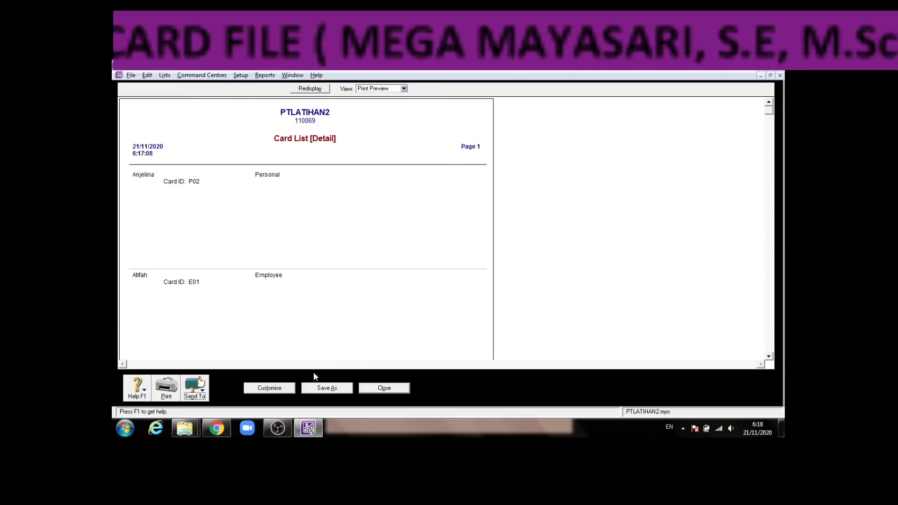
- Check the exercise PDF for the next required report and its report fields
click(303, 433)
click(304, 433)
drag(303, 434, 218, 436)
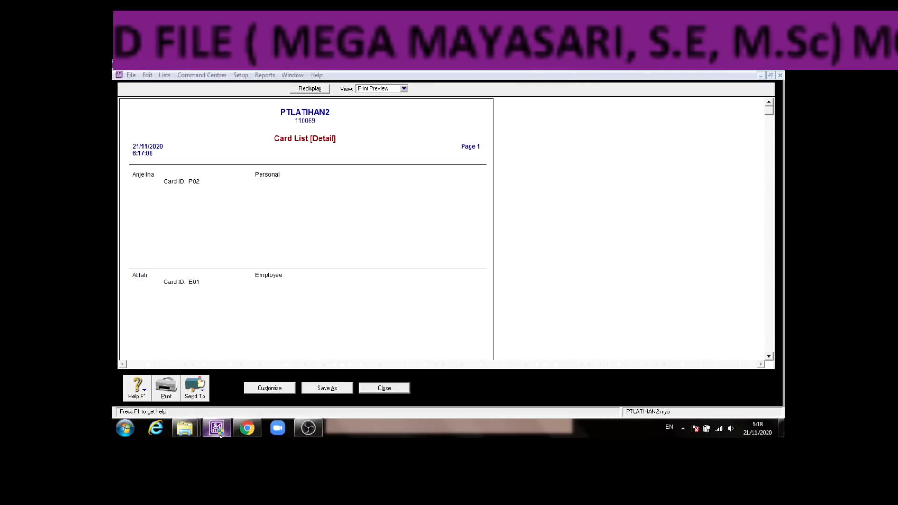
click(245, 428)
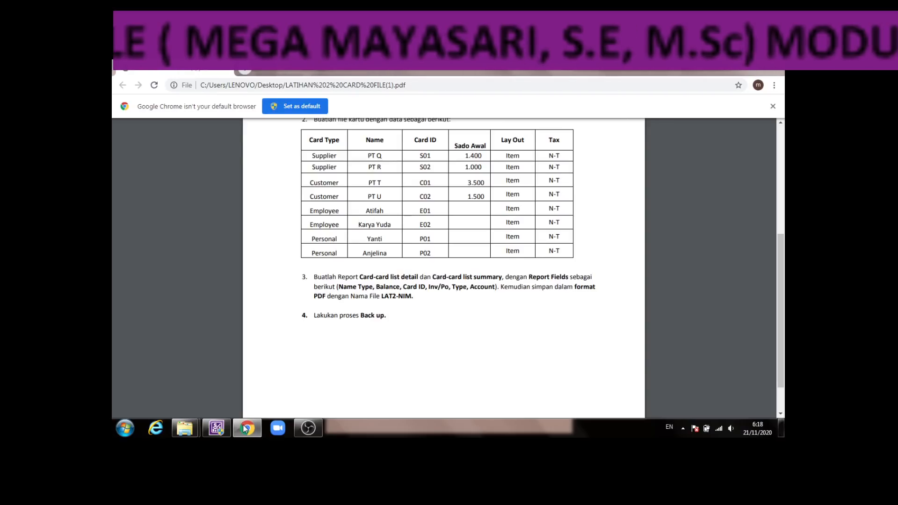
click(245, 428)
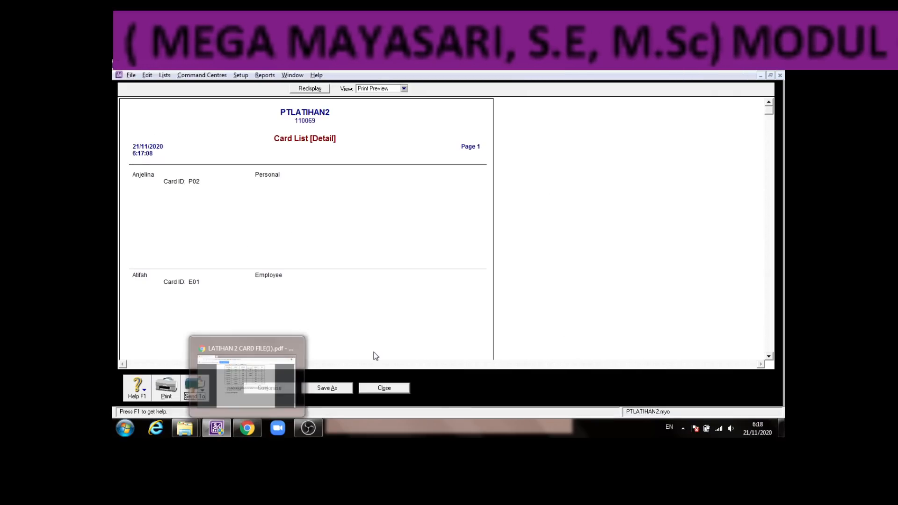
- Close the Card List Detail report and open the report field customisation of Card List Summary
click(385, 388)
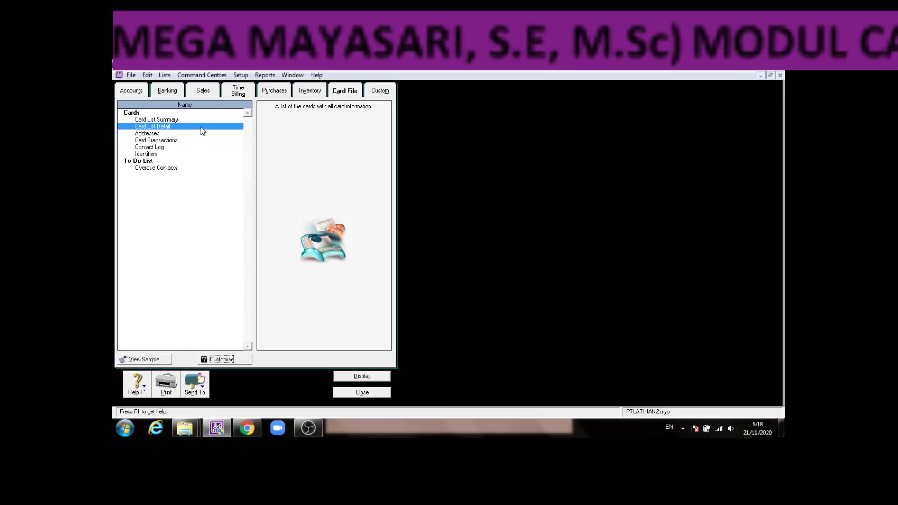
click(174, 119)
click(224, 359)
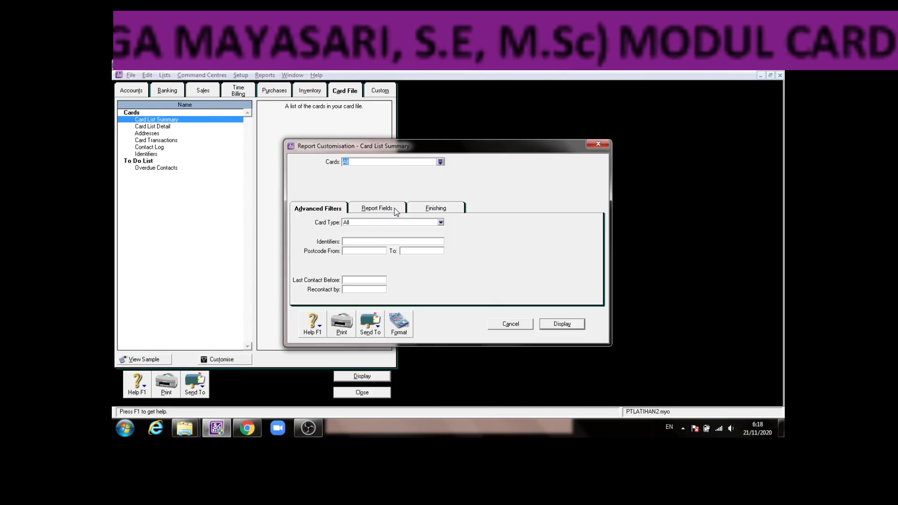
click(394, 209)
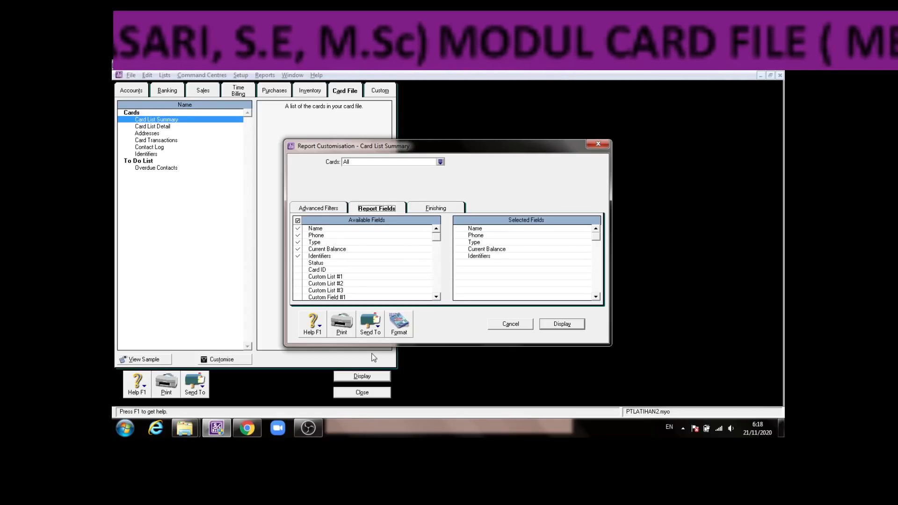
- Replace the default report fields with Name, Type, Current Balance, Card ID and Status, and display the Card List Summary report
click(297, 229)
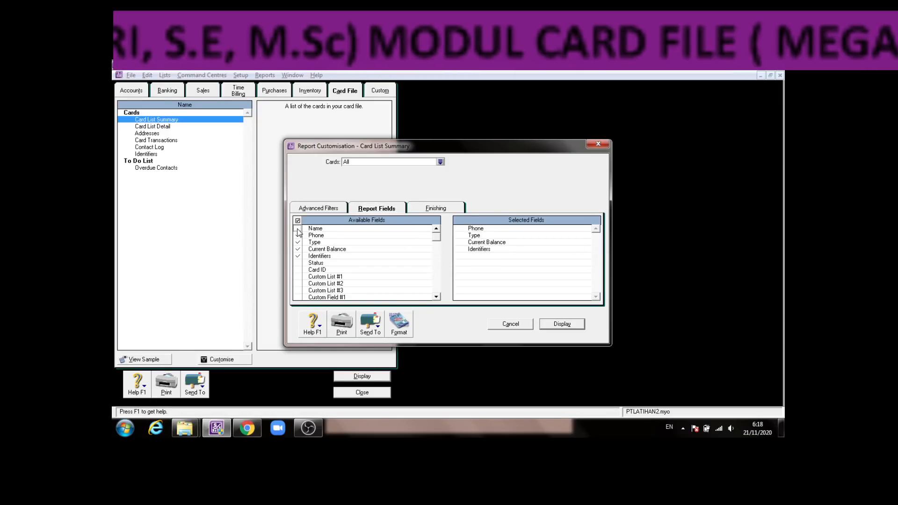
click(297, 221)
click(297, 221)
click(298, 229)
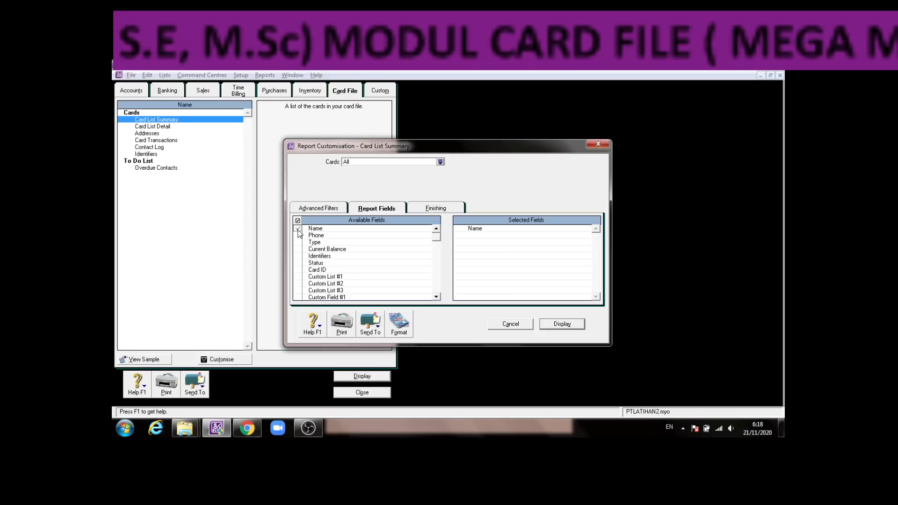
click(298, 243)
click(297, 250)
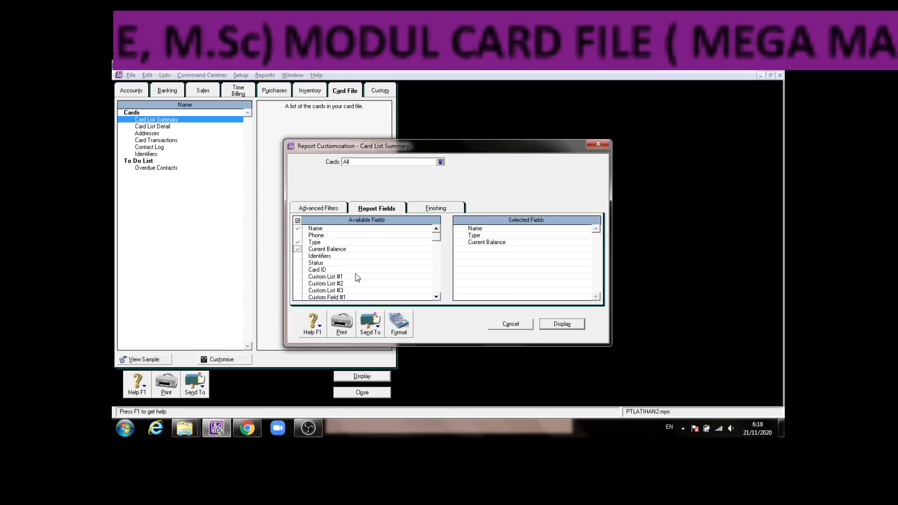
click(298, 269)
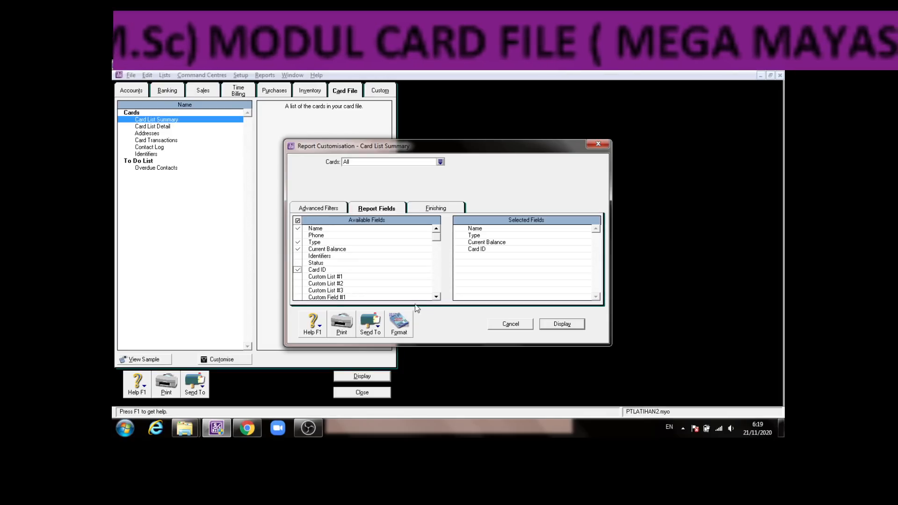
click(436, 297)
click(437, 296)
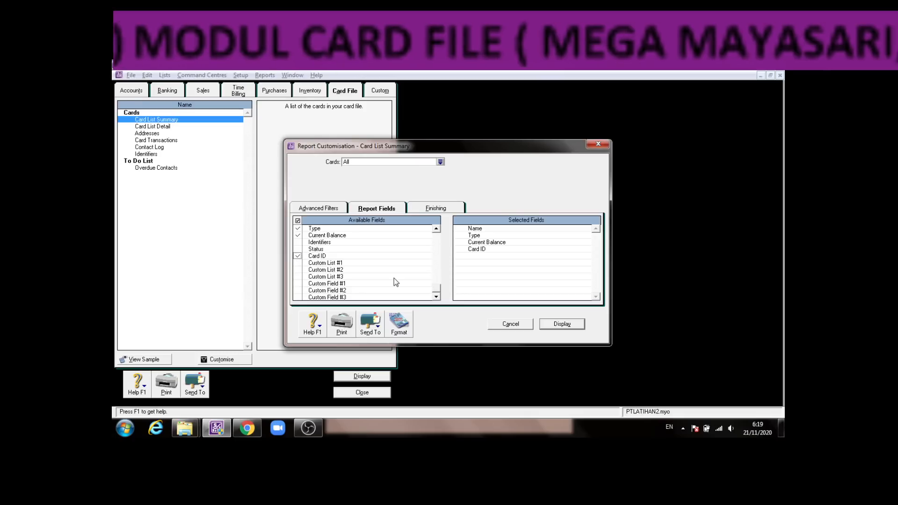
click(298, 249)
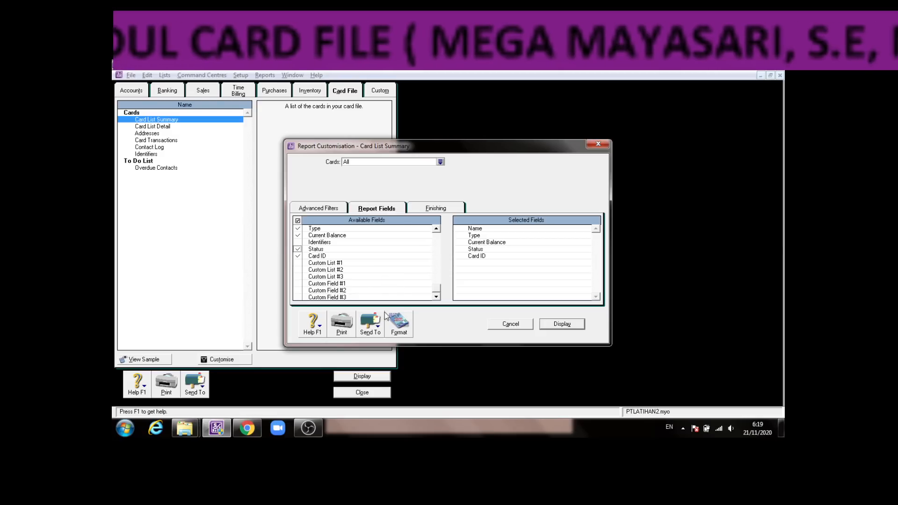
click(554, 328)
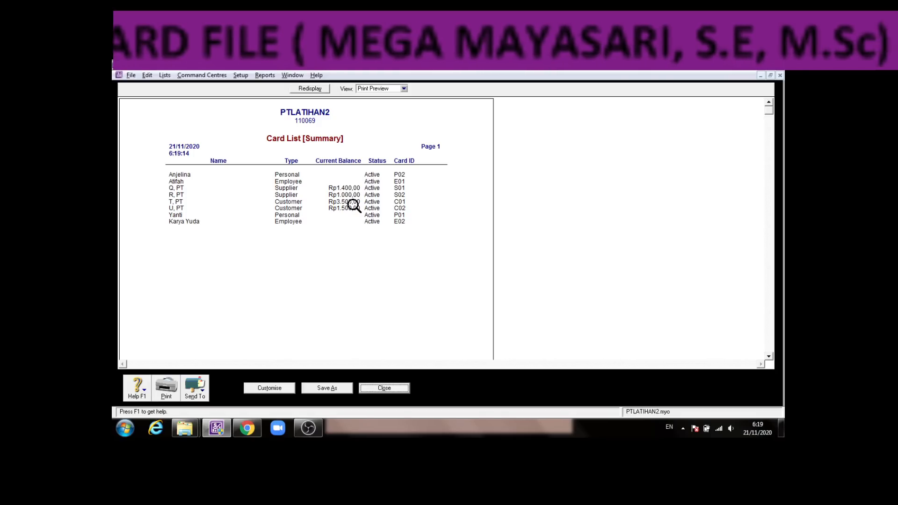
- View the card profiles of personal card P02 and supplier Q, PT from the report, closing each one
double_click(292, 177)
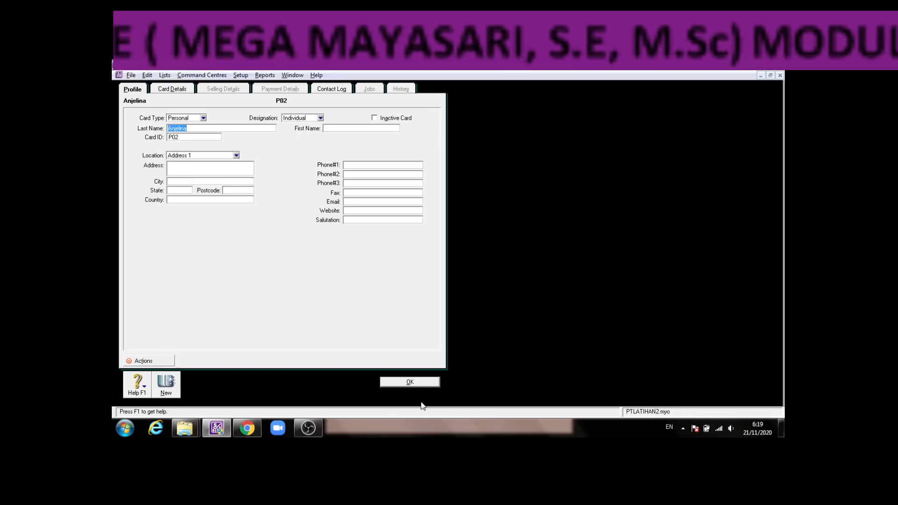
click(410, 385)
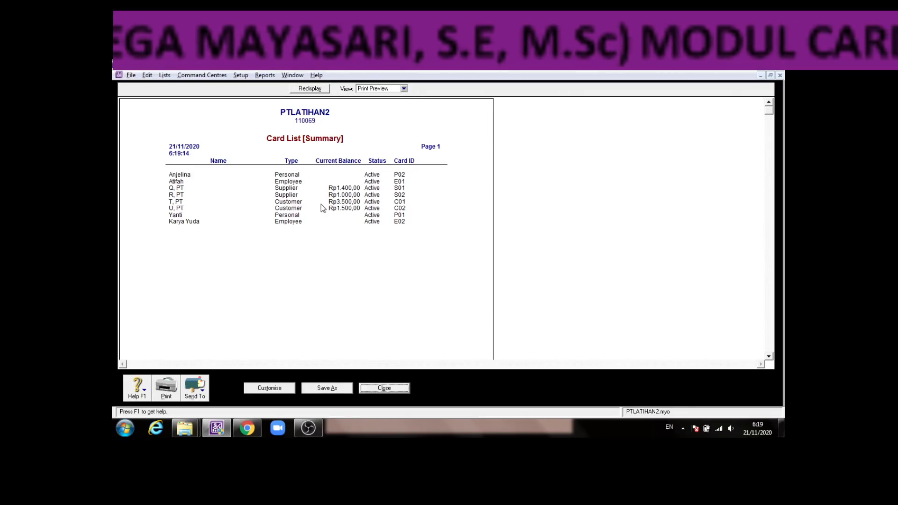
click(349, 189)
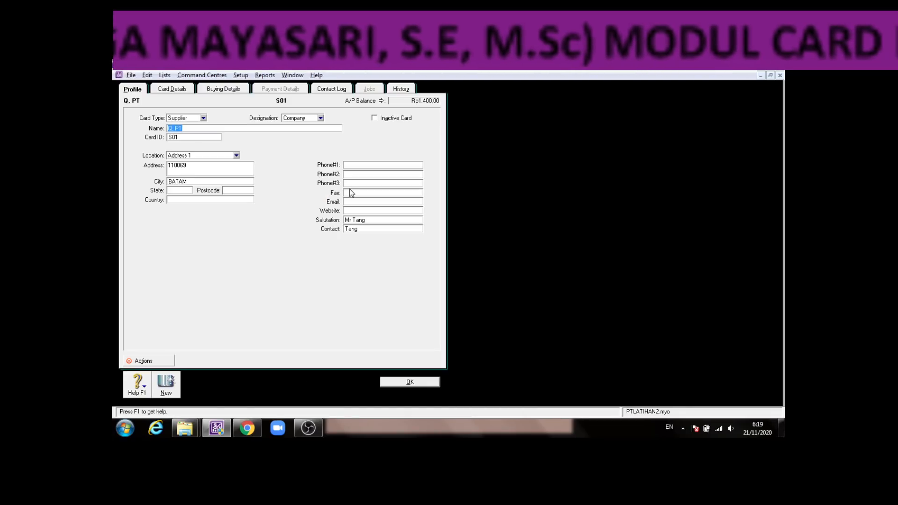
click(426, 383)
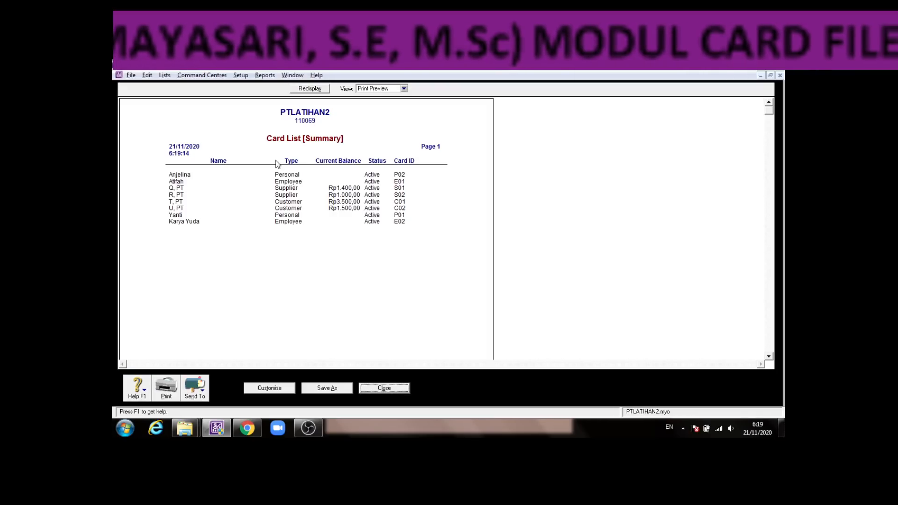
- Save the report as a PDF named Card List Summary with LAT2, an underscore and the student number in parentheses, and close it
click(206, 388)
click(196, 371)
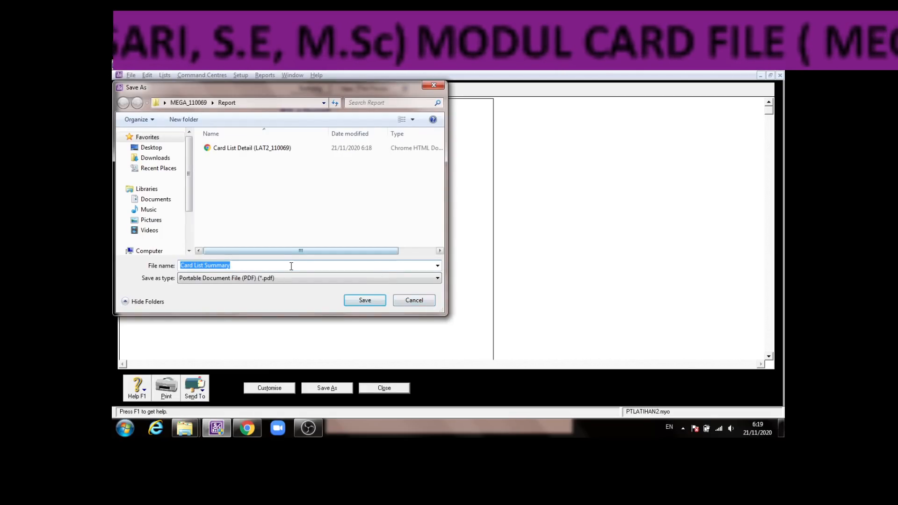
click(280, 265)
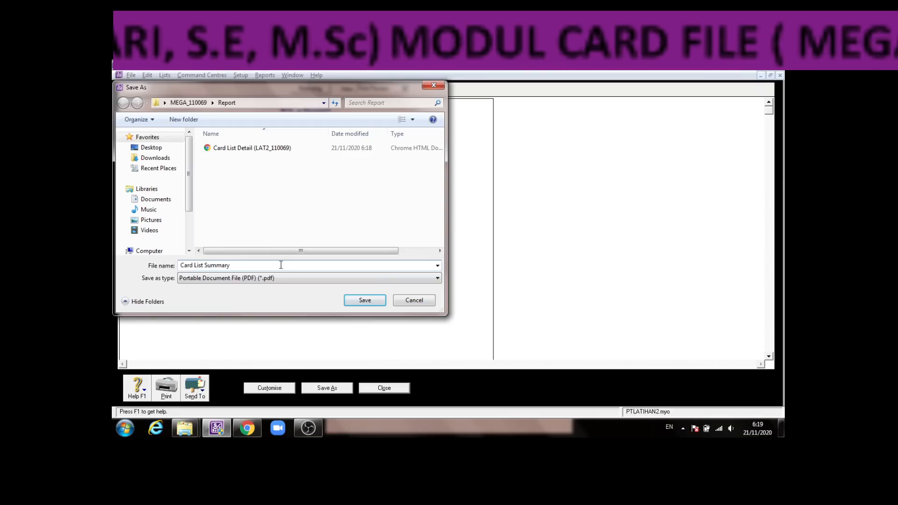
text(()
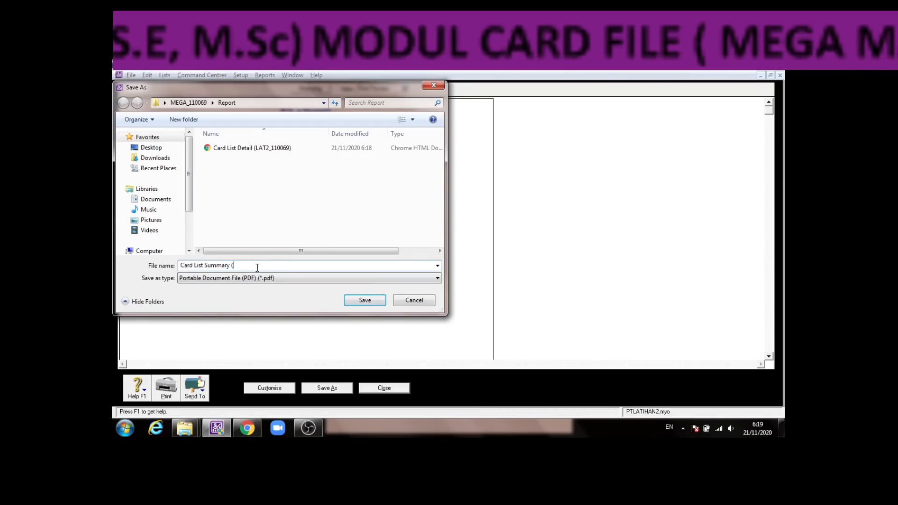
text(LAT)
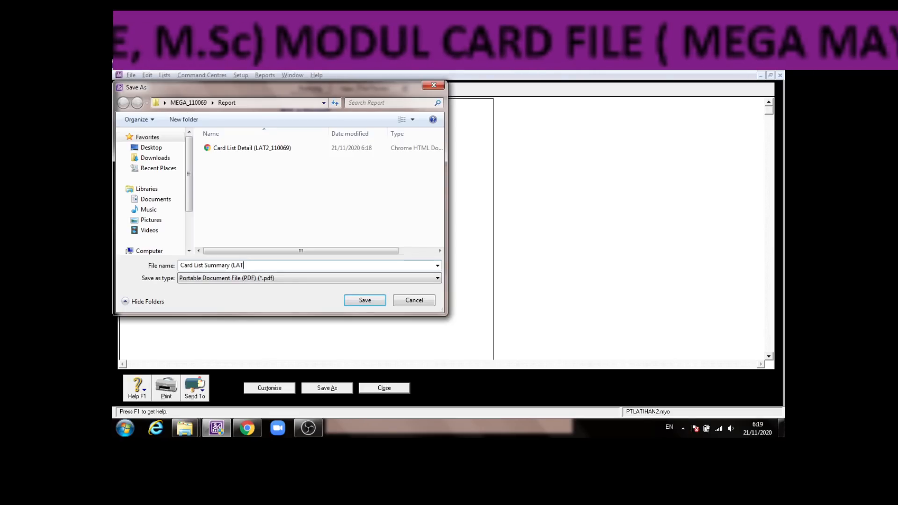
text(2_)
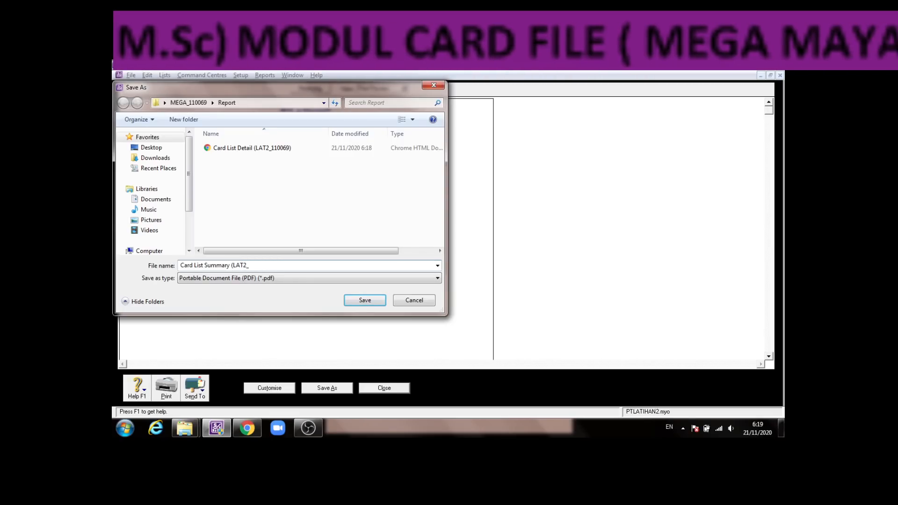
text(110069)
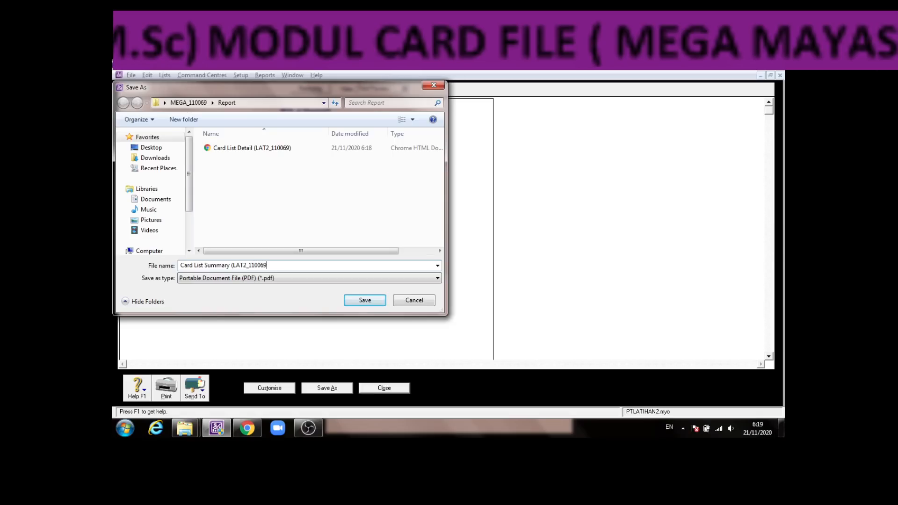
text())
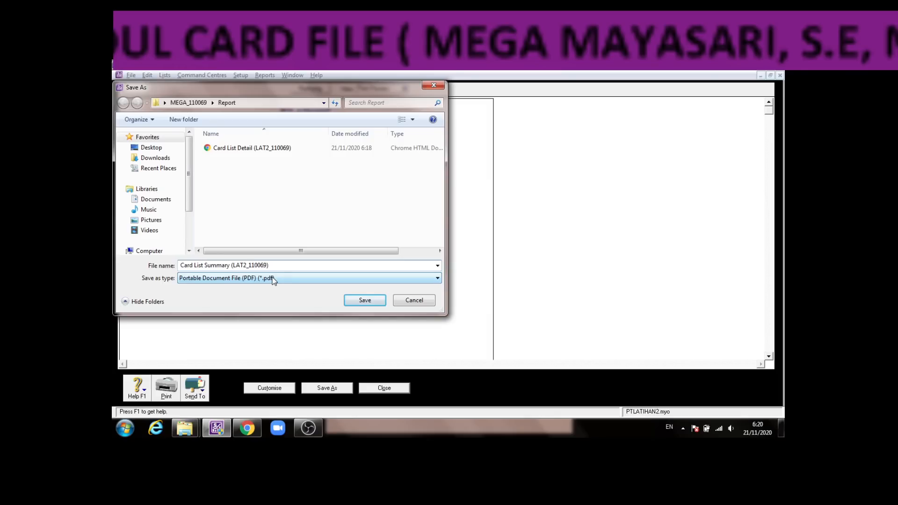
click(379, 305)
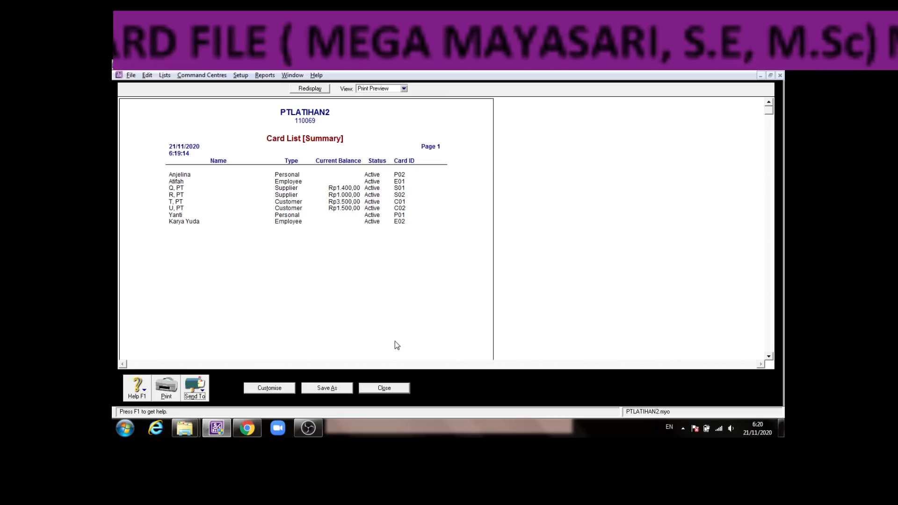
click(389, 392)
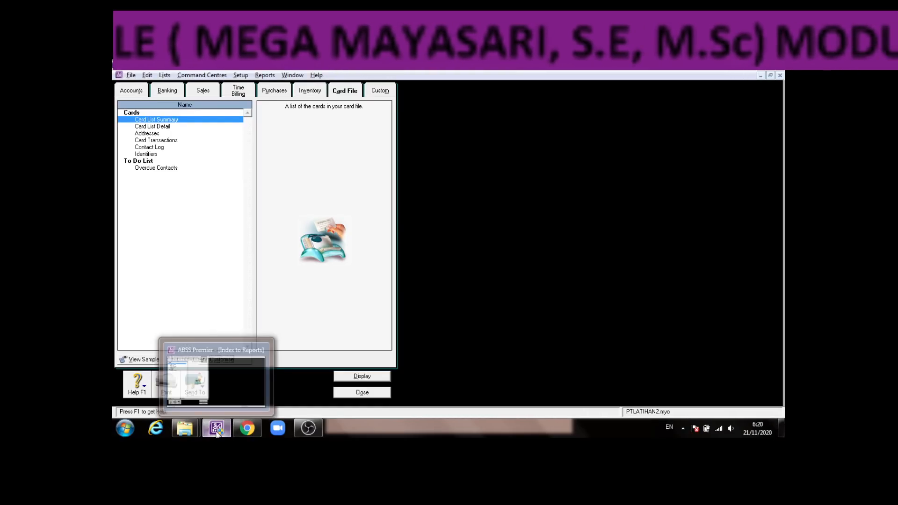
- Check the final task in the exercise PDF in Chrome, and close the report index in ABSS Premier
click(247, 428)
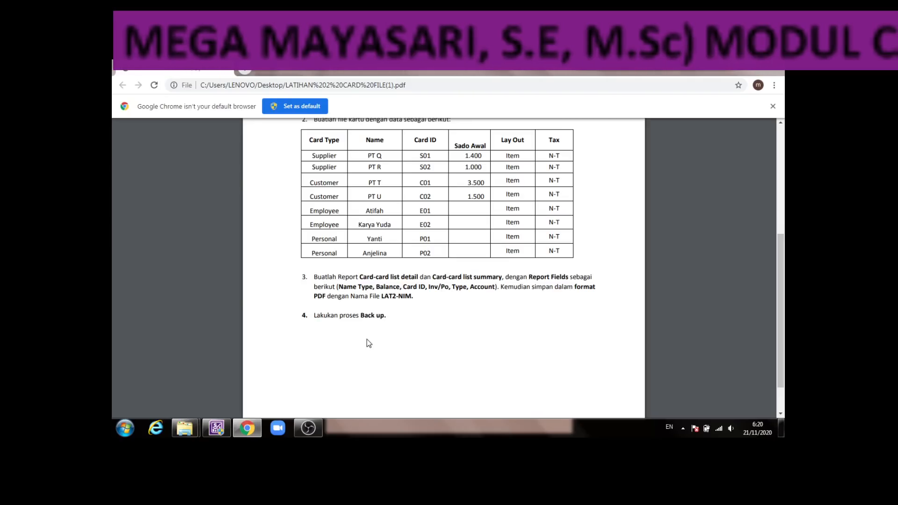
click(216, 428)
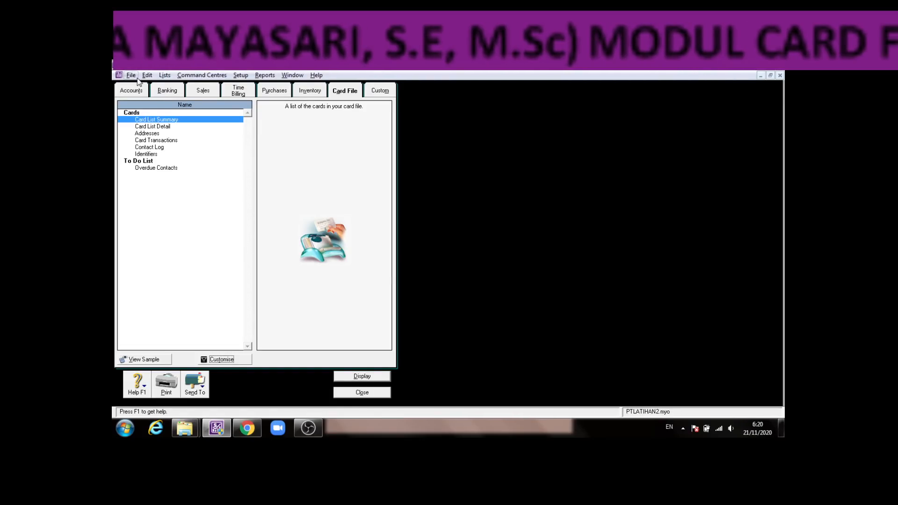
click(370, 393)
- Start a backup of the company file only, with the option to check the company file for errors
click(131, 75)
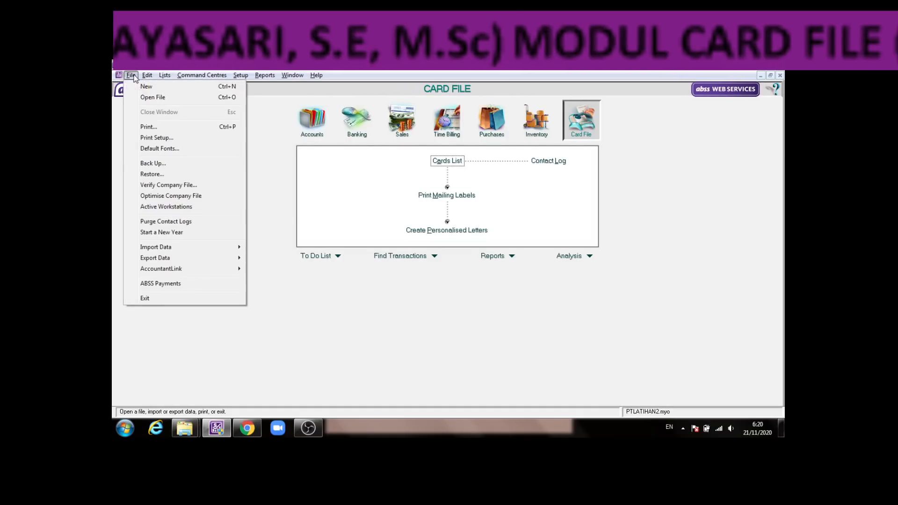
click(152, 174)
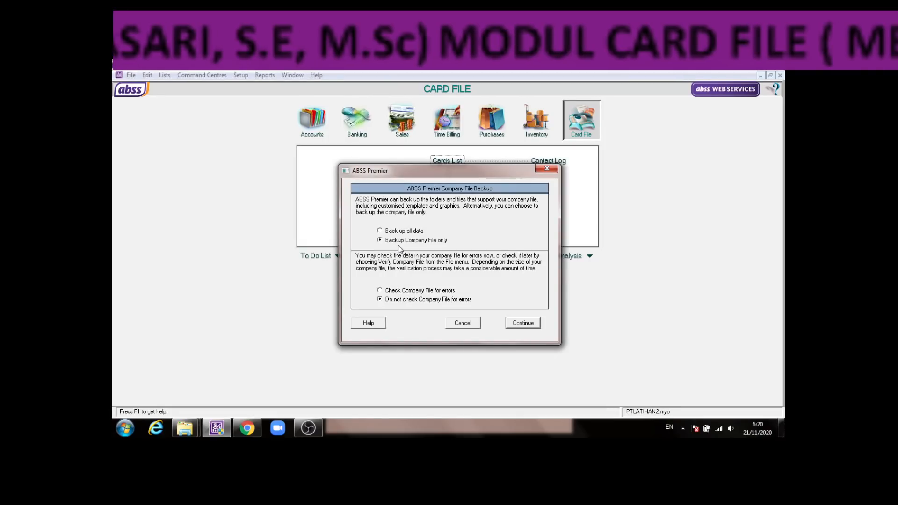
click(384, 291)
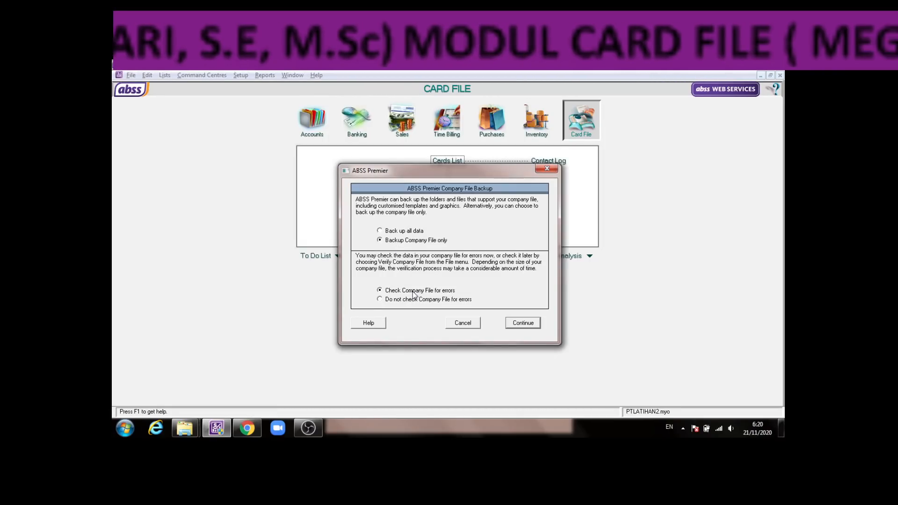
click(522, 323)
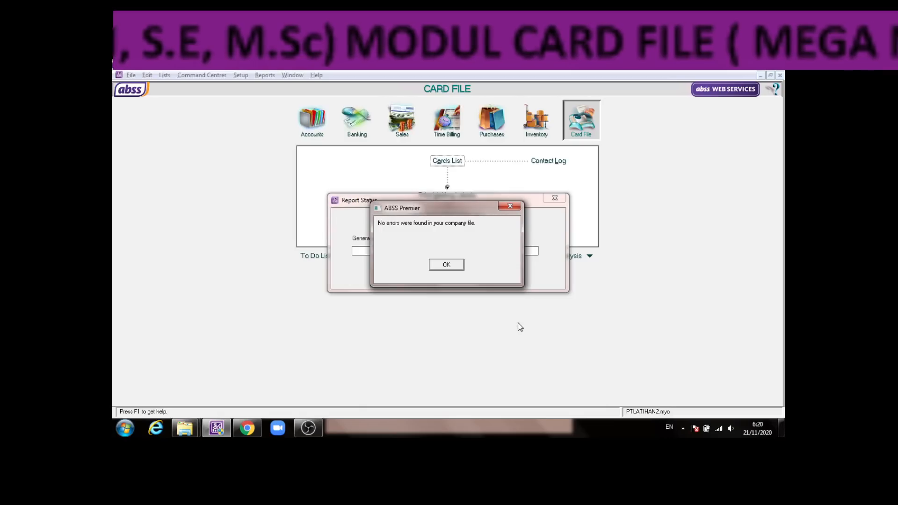
click(447, 264)
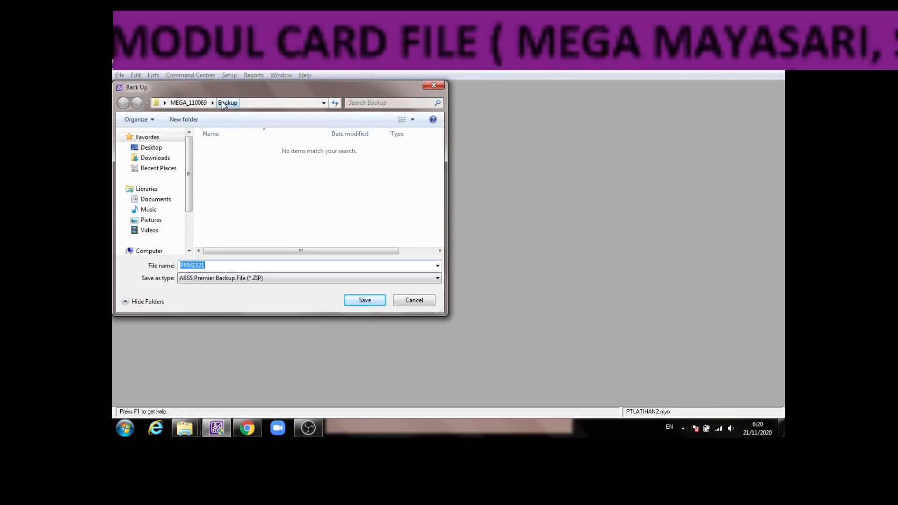
- Name the backup BACKUPLAT2 followed by an underscore and the student number, and save it as a ZIP in the Backup folder
click(220, 267)
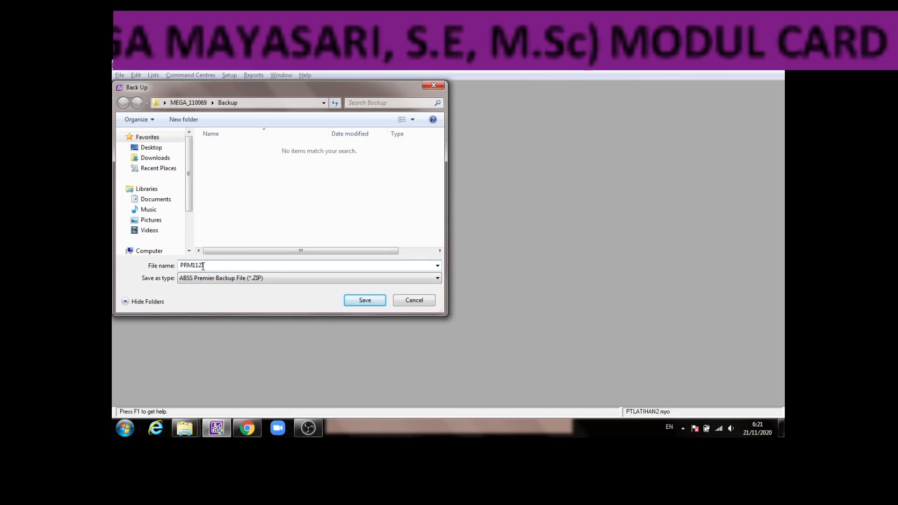
text(1)
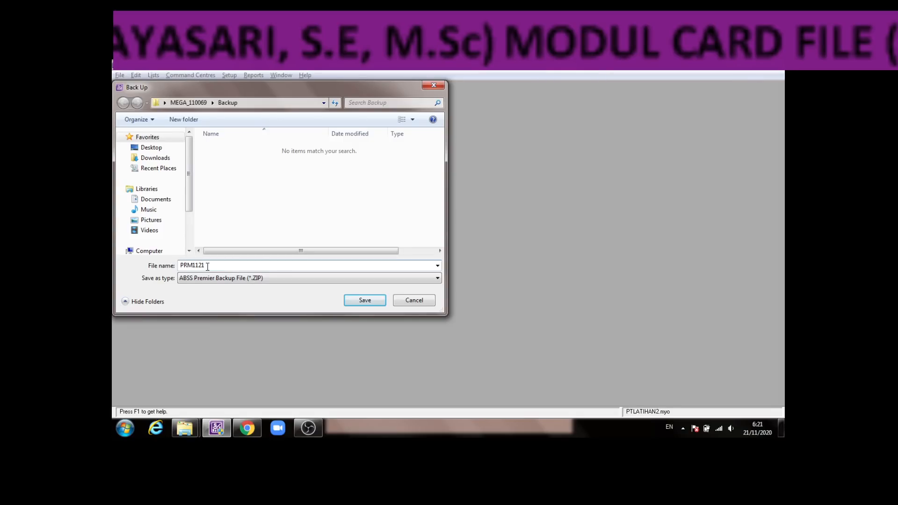
drag(206, 265, 178, 264)
text(BA)
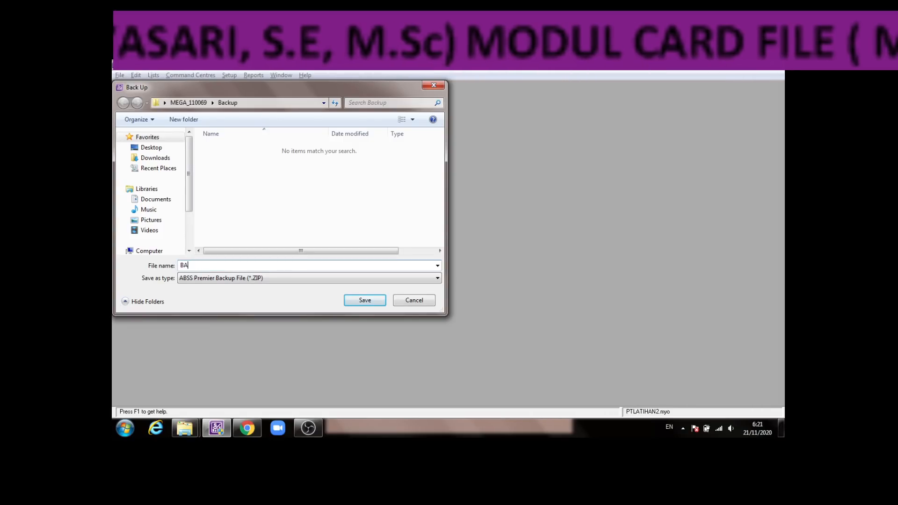
text(CKUP)
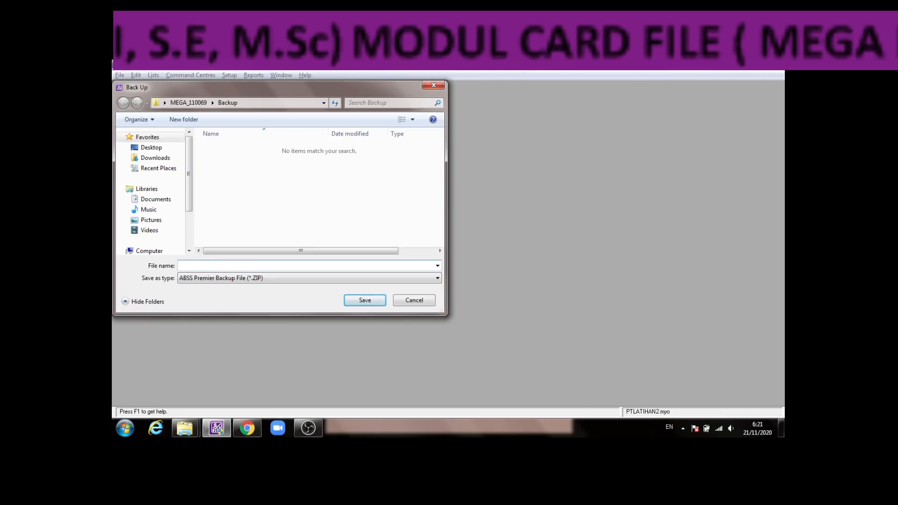
text(LAT2)
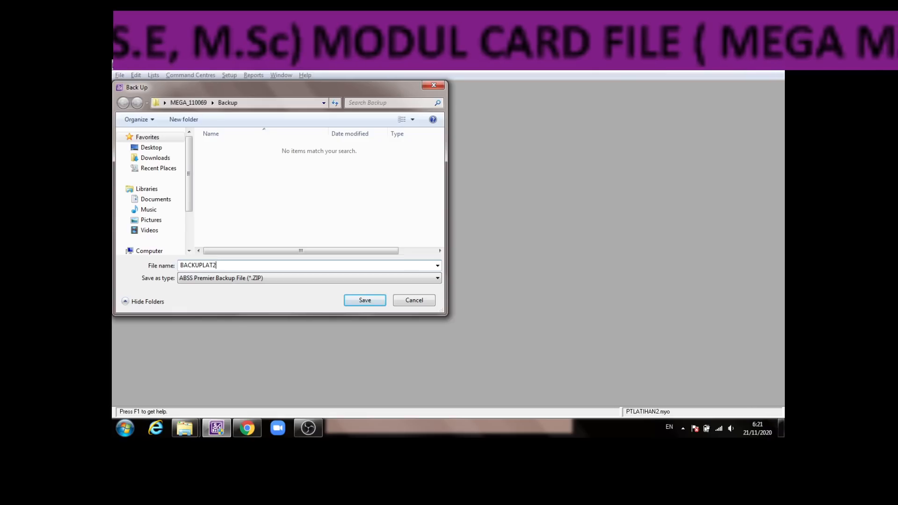
text(_)
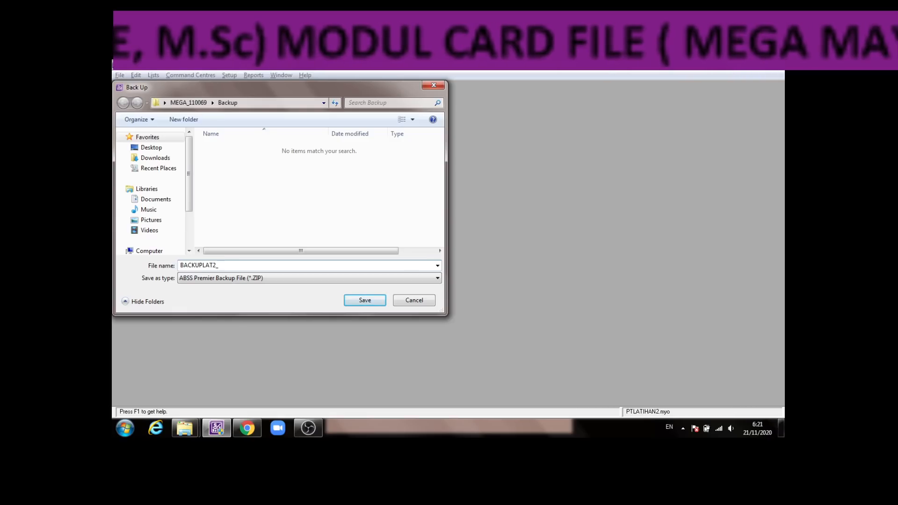
text(110069)
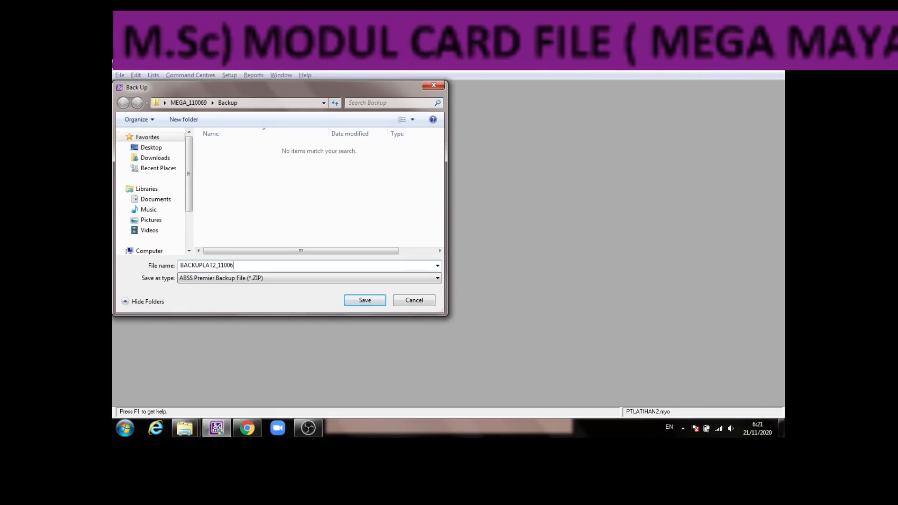
click(361, 300)
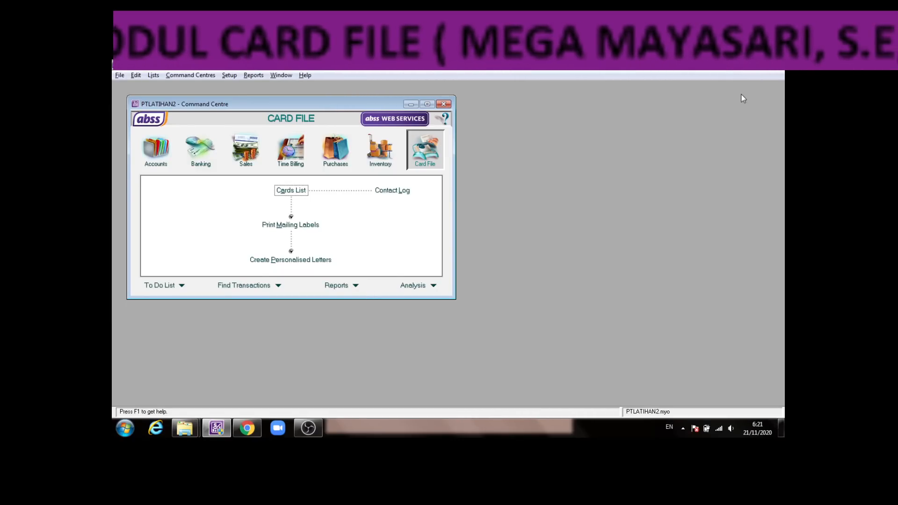
- Switch to File Explorer, close the Computer window and open the student's exercise folder from the desktop
key(alt+Tab)
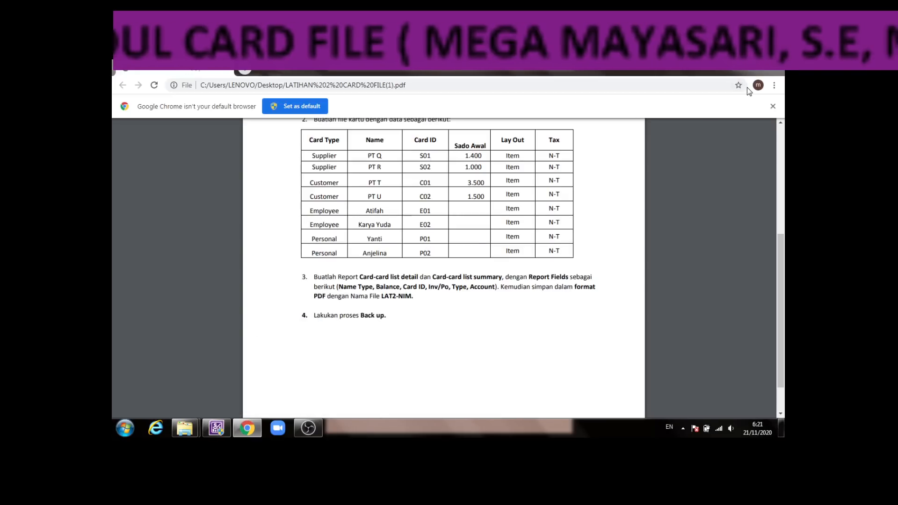
key(alt+Tab)
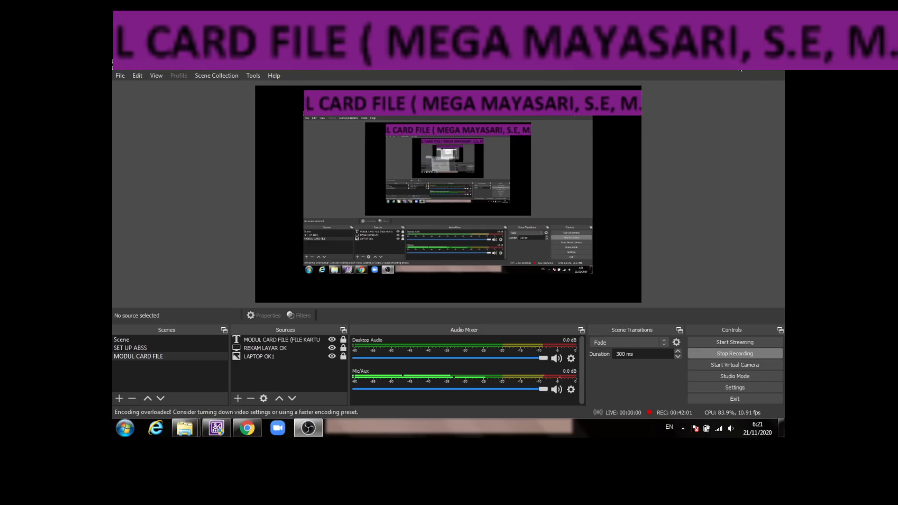
key(alt+Tab)
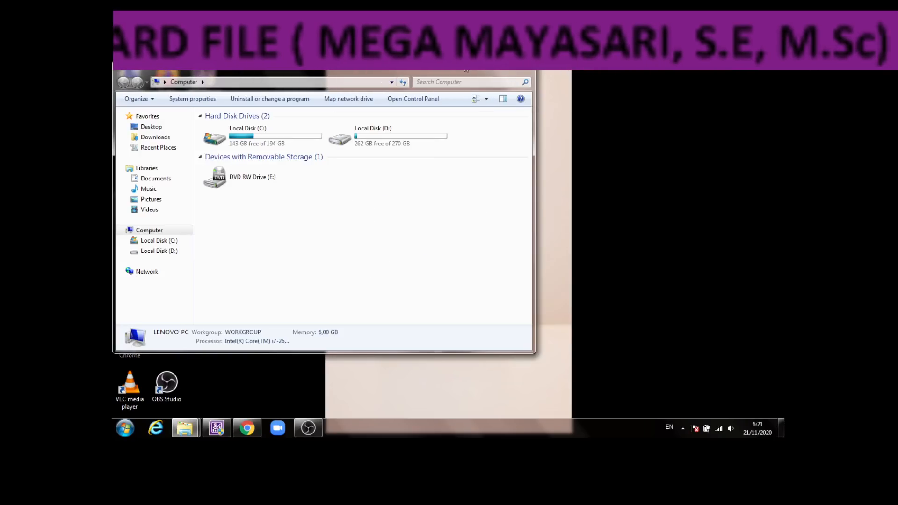
click(492, 68)
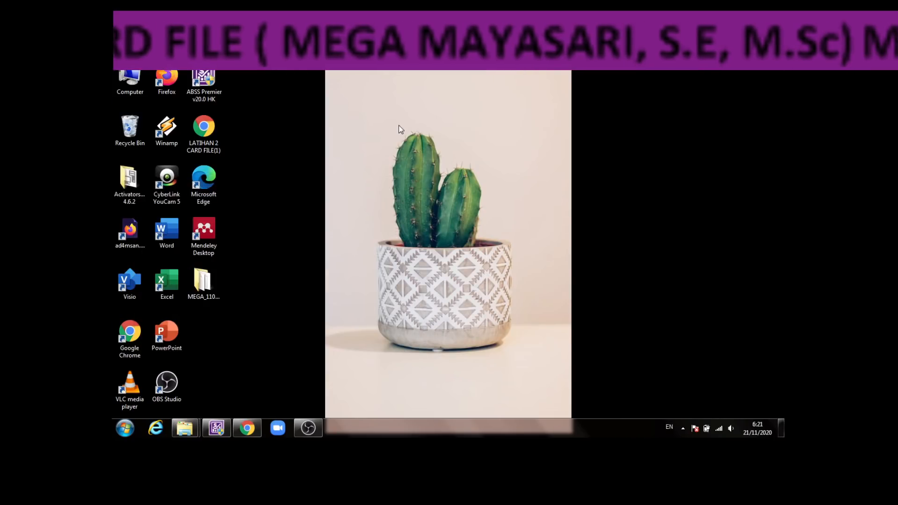
click(203, 285)
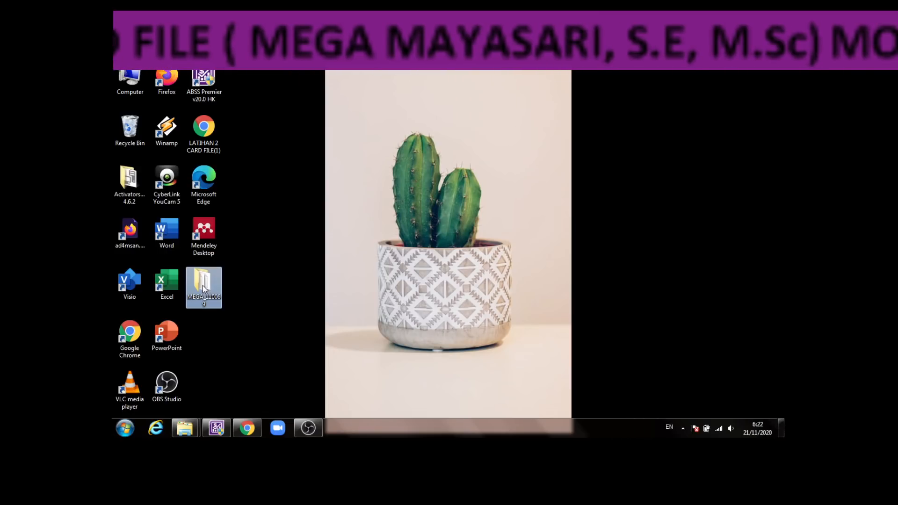
double_click(203, 285)
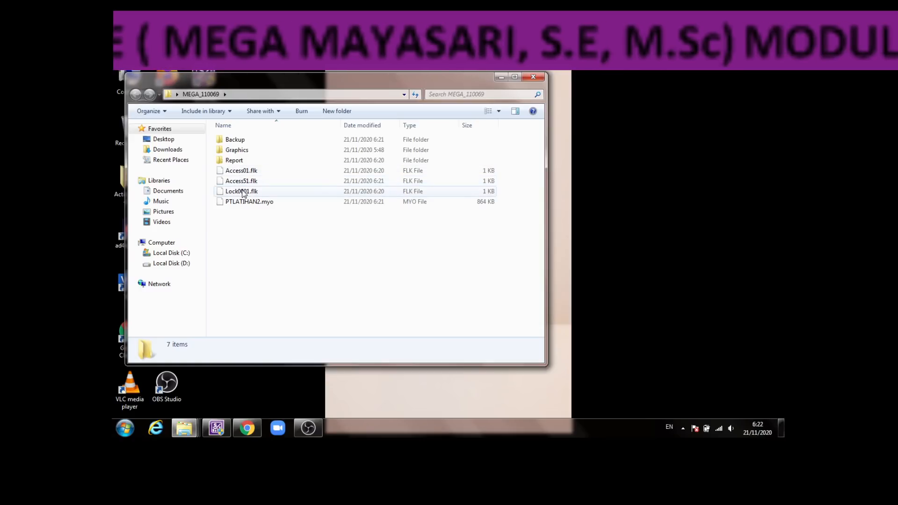
- Switch to ABSS Premier and exit it, declining another backup and quitting without a session report
click(222, 431)
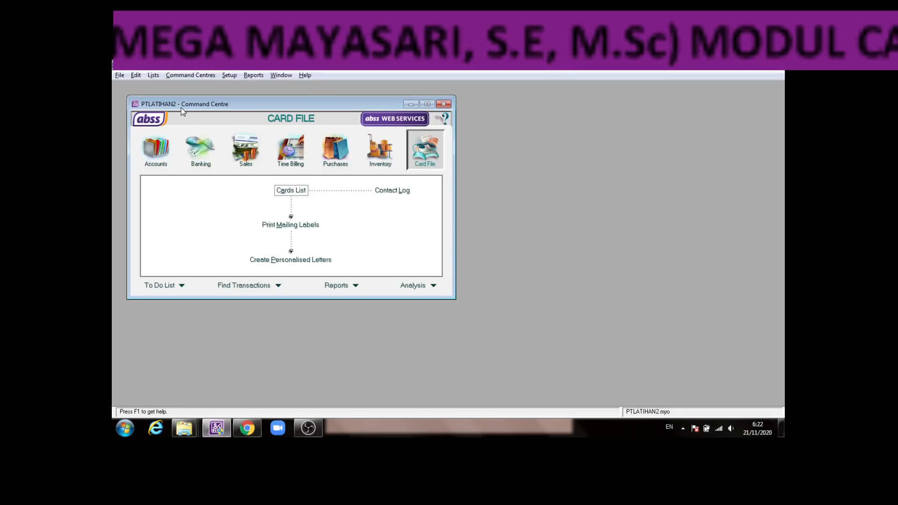
click(119, 75)
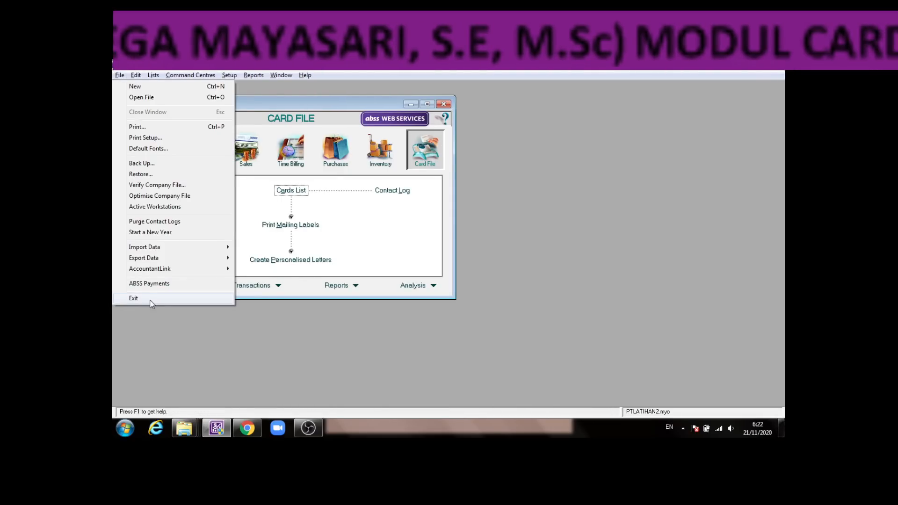
click(134, 298)
click(458, 290)
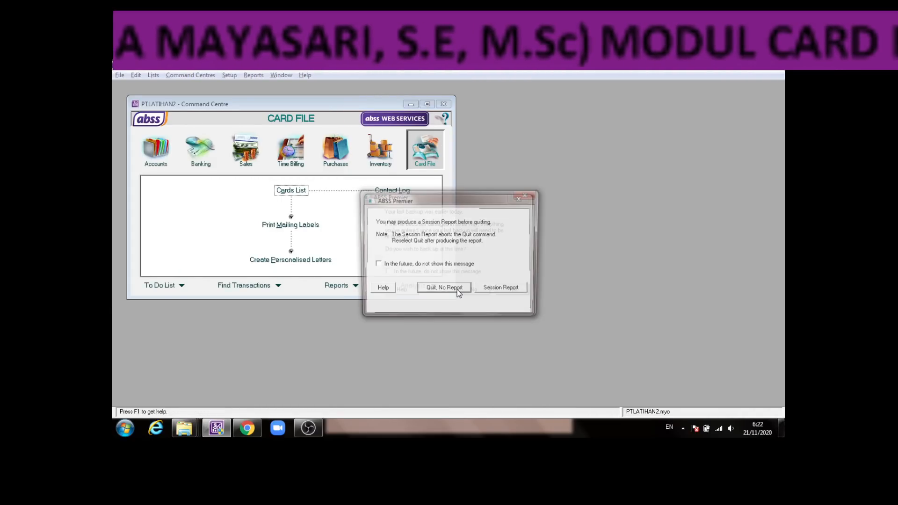
click(469, 293)
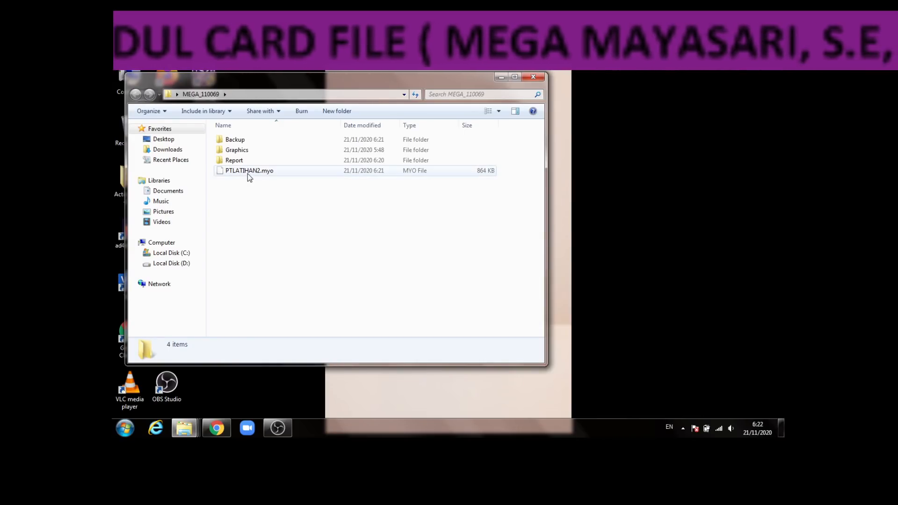
- Open the Card List Detail PDF from the Report folder, look through its pages, and close it to return to the folder
double_click(236, 162)
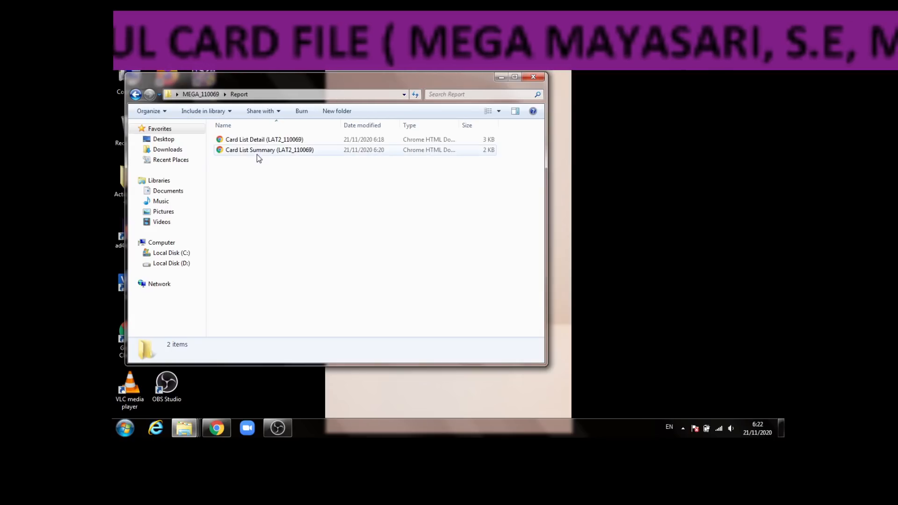
double_click(285, 142)
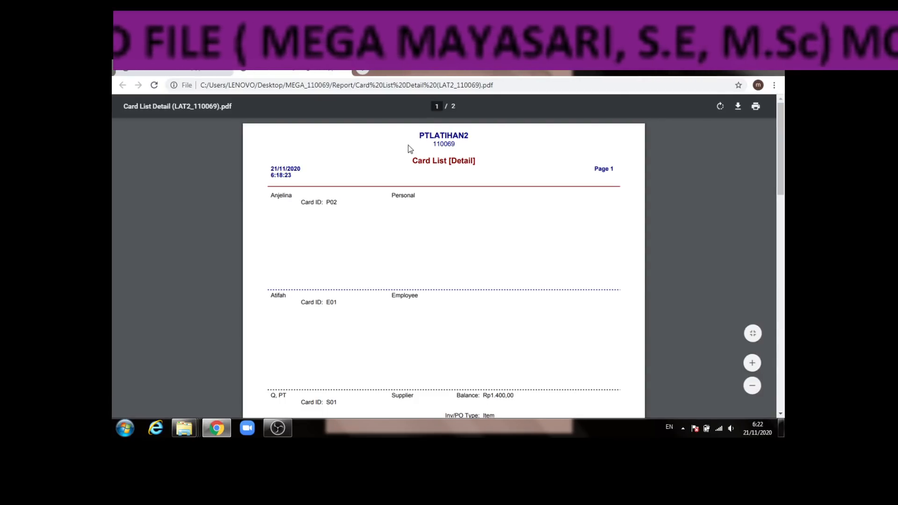
scroll(404, 145, down, 8)
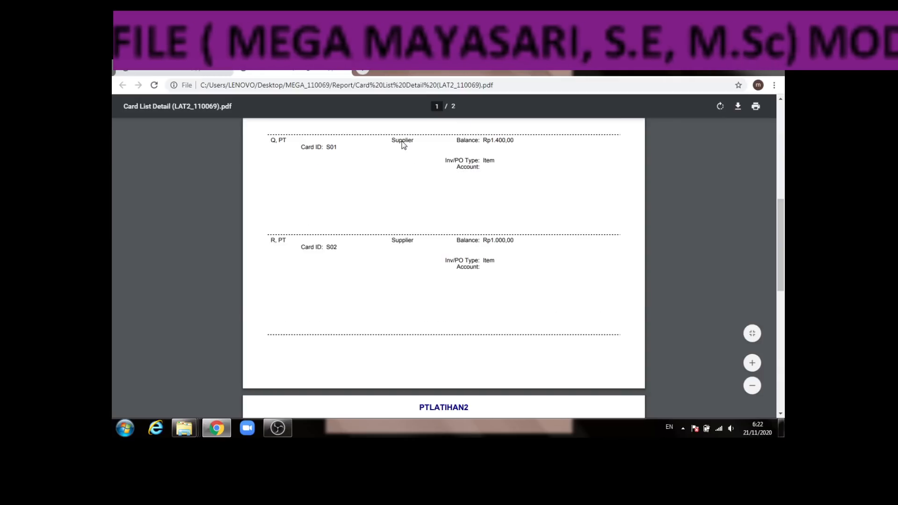
scroll(404, 146, up, 8)
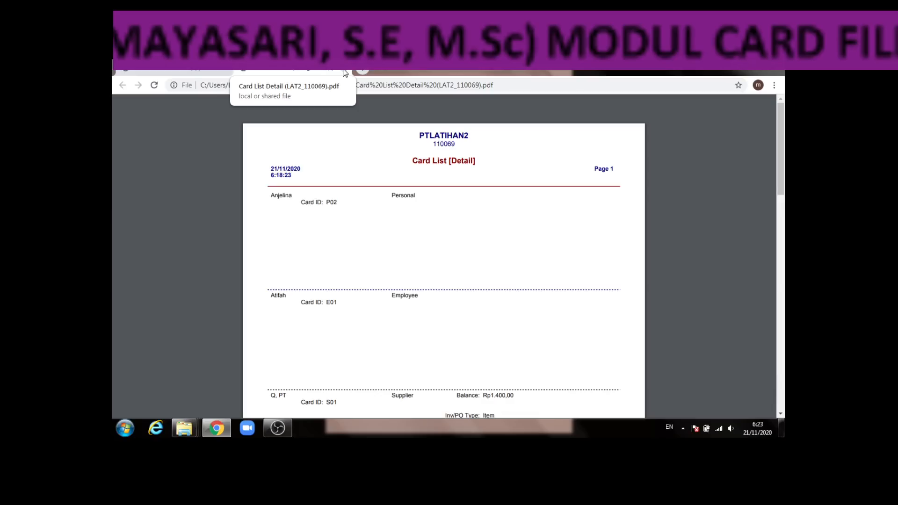
click(345, 73)
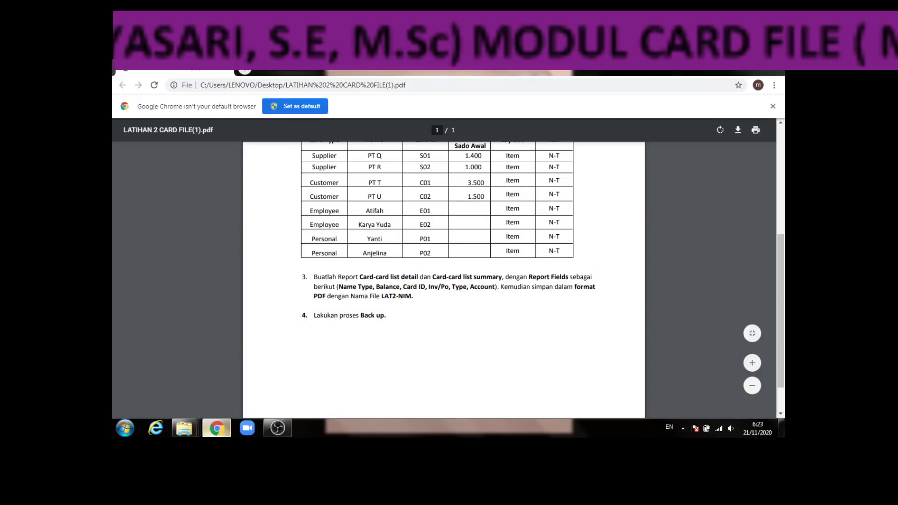
click(216, 427)
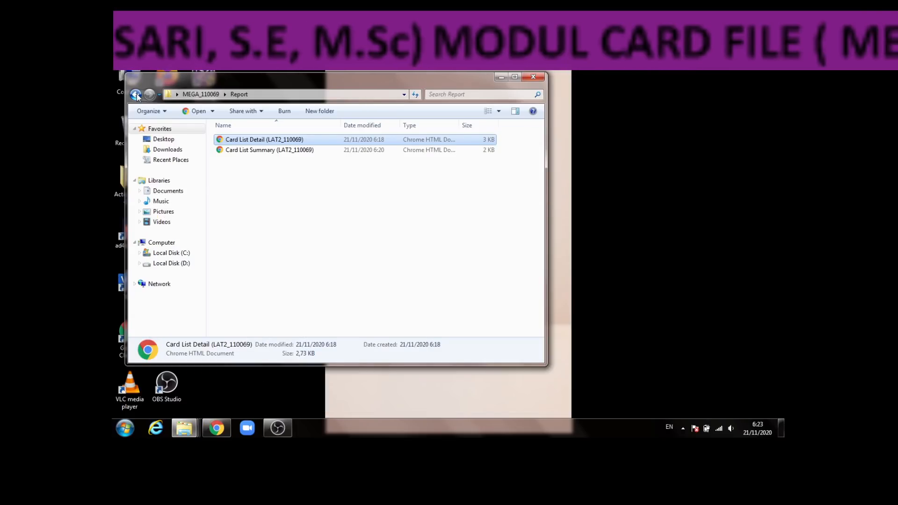
- Inspect the contents of the Graphics and Backup folders and return to the main exercise folder
click(135, 94)
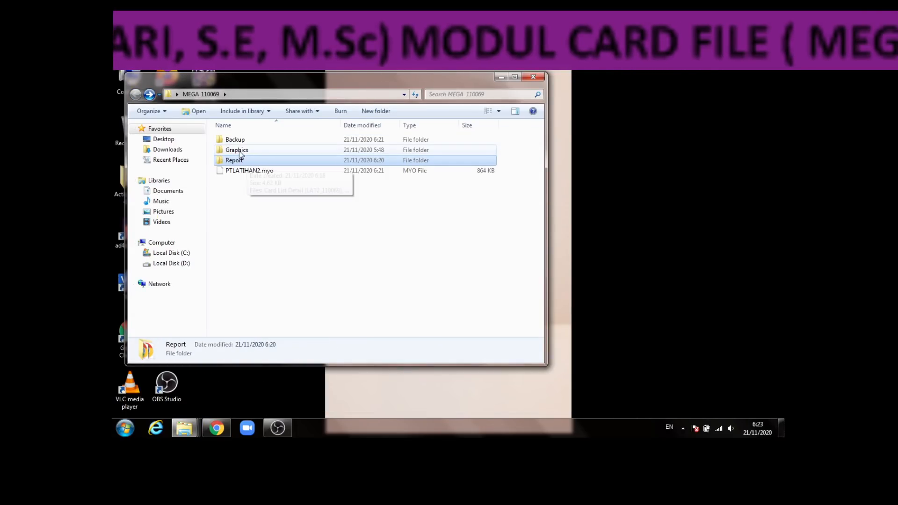
click(240, 151)
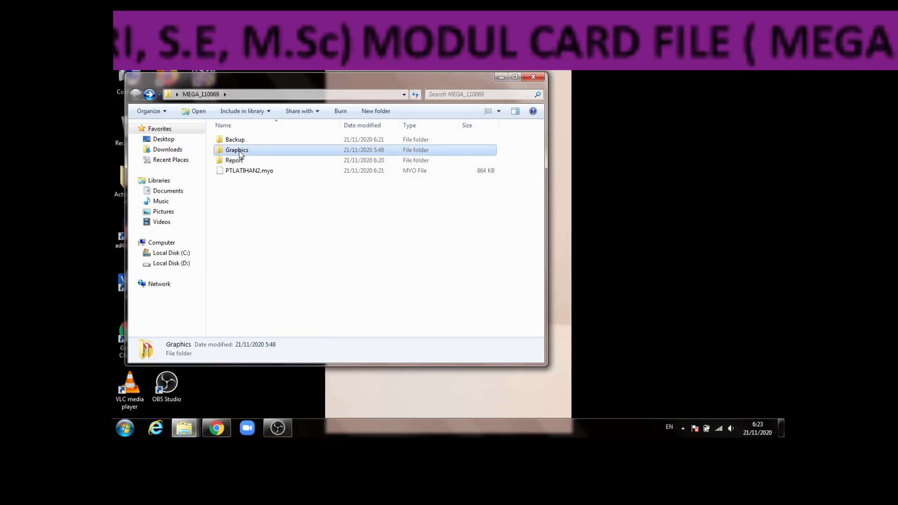
double_click(240, 150)
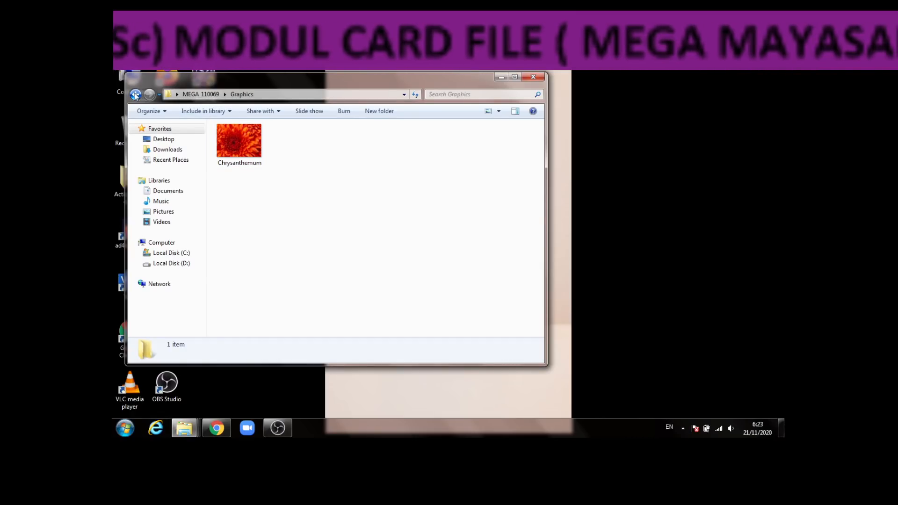
key(BackSpace)
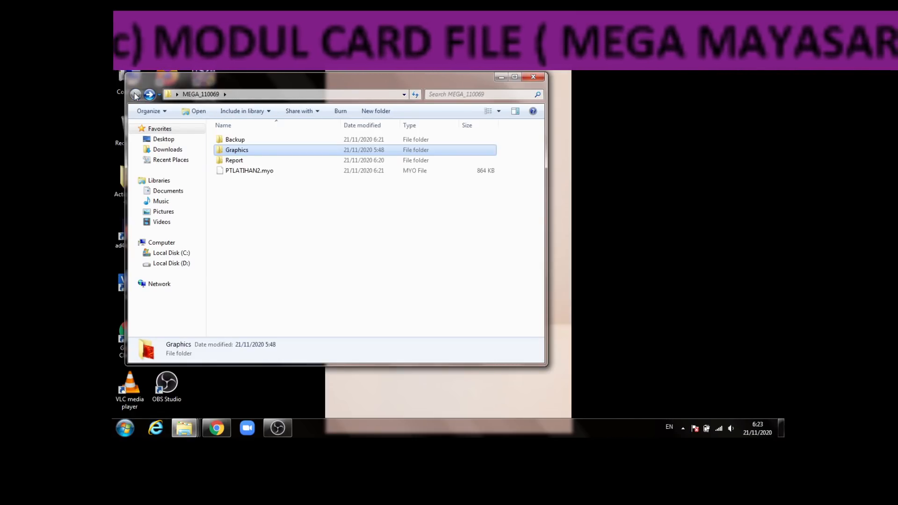
double_click(237, 140)
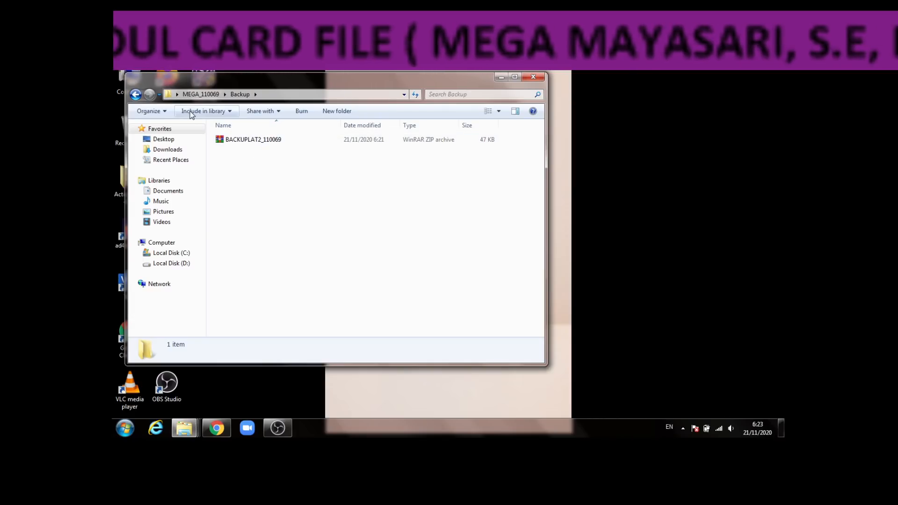
click(135, 95)
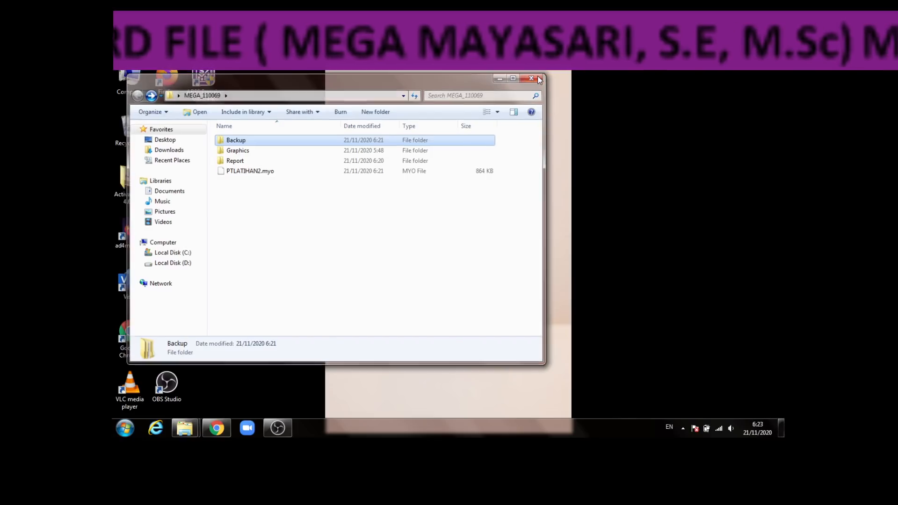
- Close the exercise folder window and review the exercise PDF in Chrome from its first task
click(539, 78)
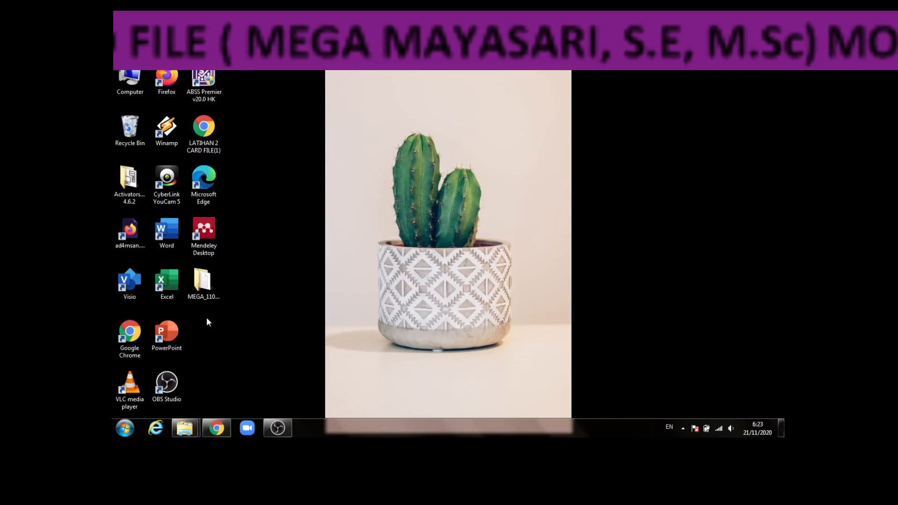
click(217, 428)
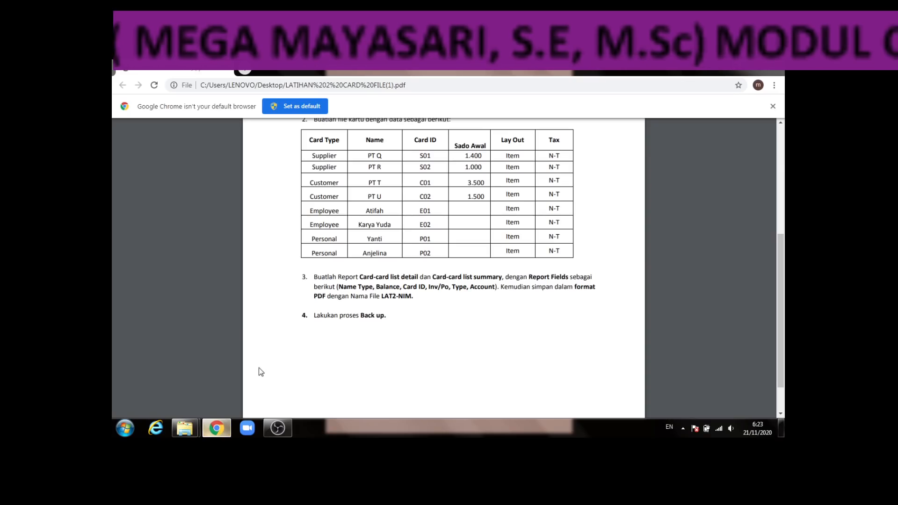
drag(781, 244, 782, 161)
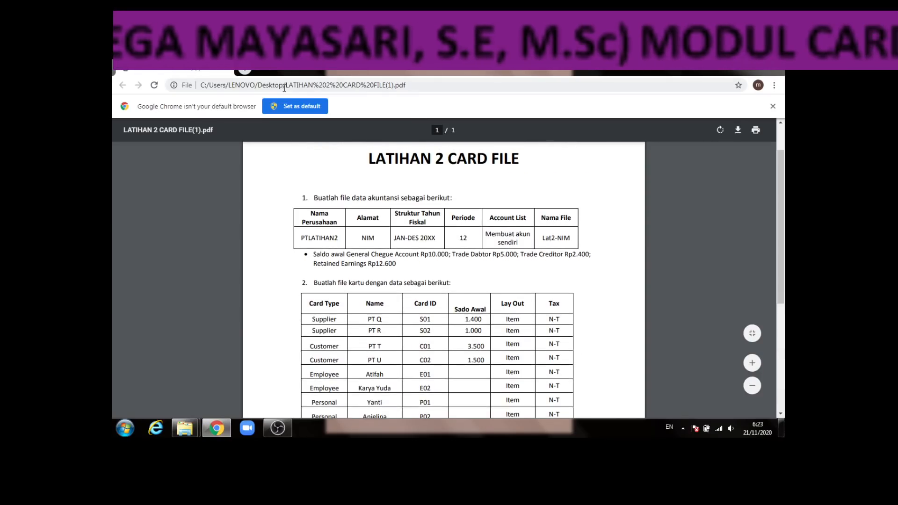